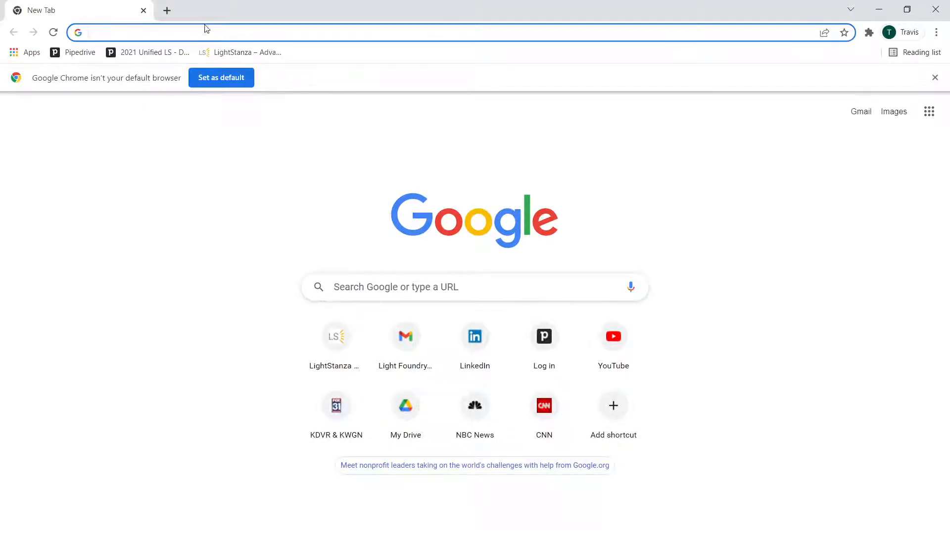
Open lightstanza.com and sign in to the LightStanza app with the saved credentials
left_click(206, 32)
type("light")
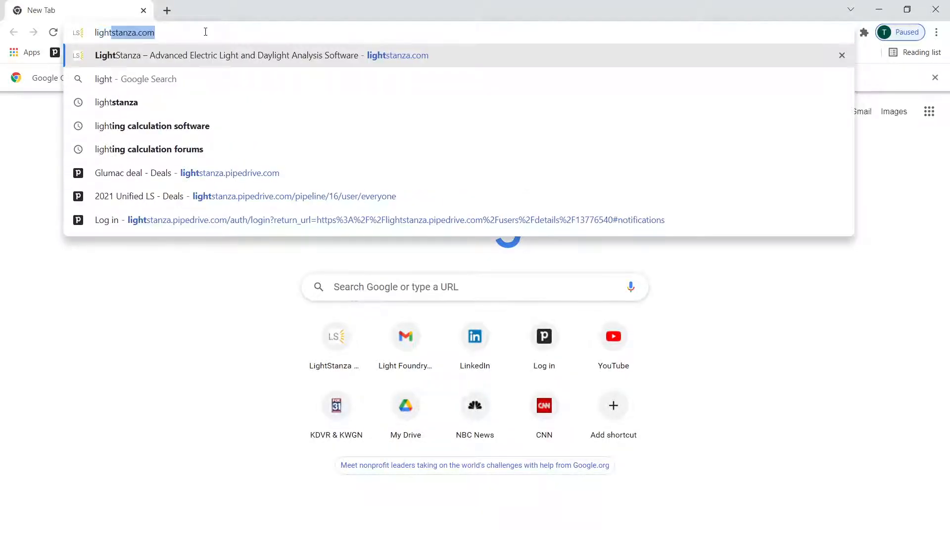
left_click(182, 52)
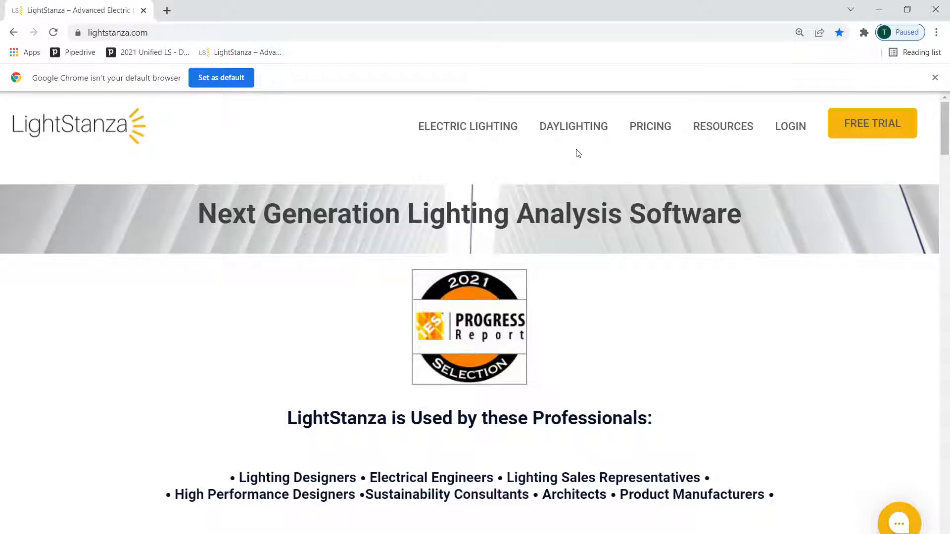
left_click(785, 127)
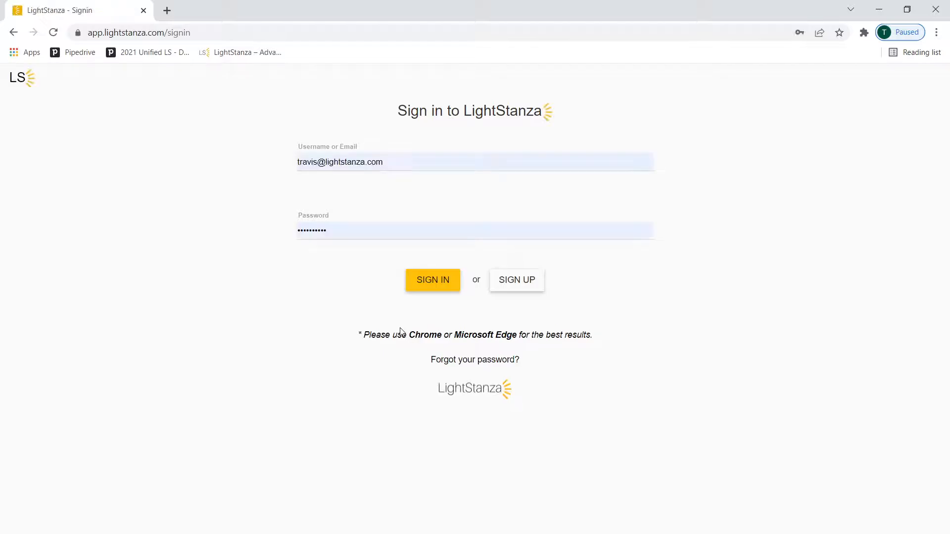
left_click(430, 283)
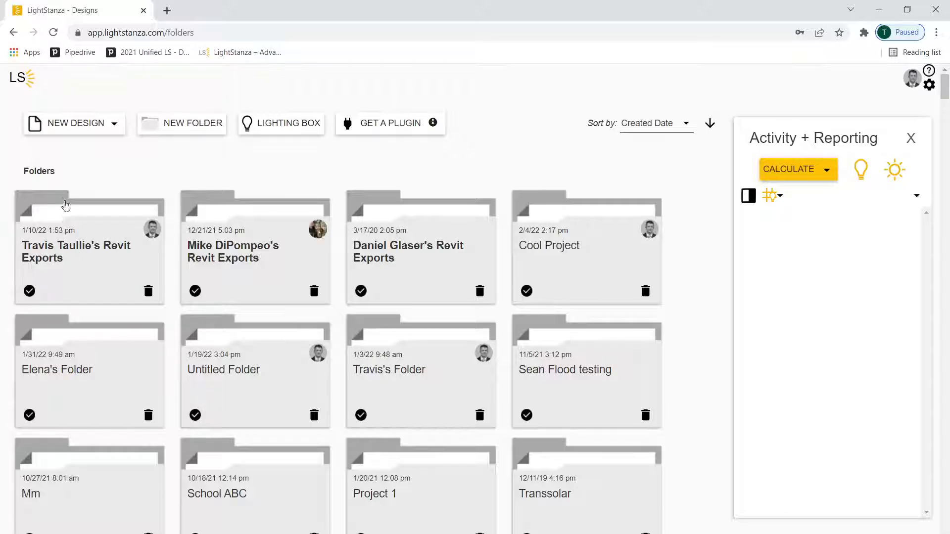
Create a new design from a blank canvas and switch it to the 2D plan view
left_click(78, 126)
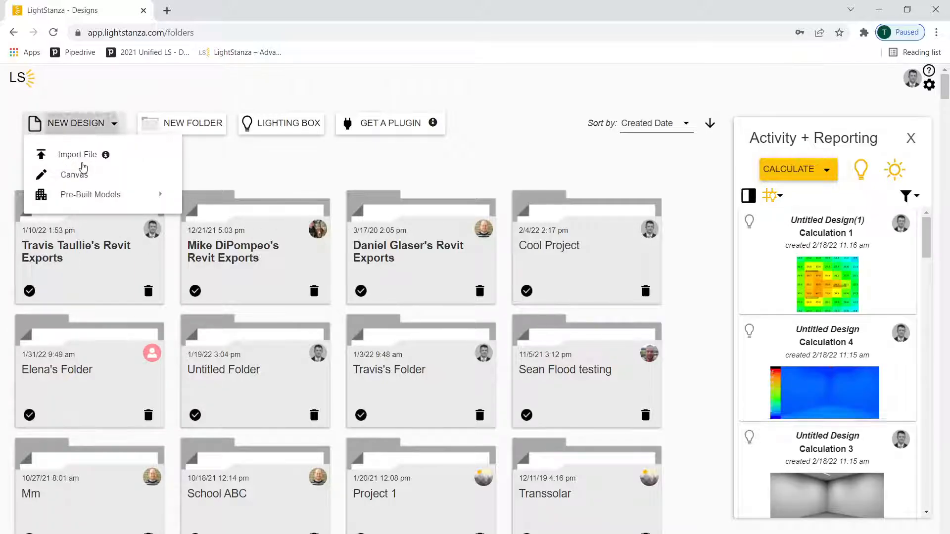
left_click(75, 175)
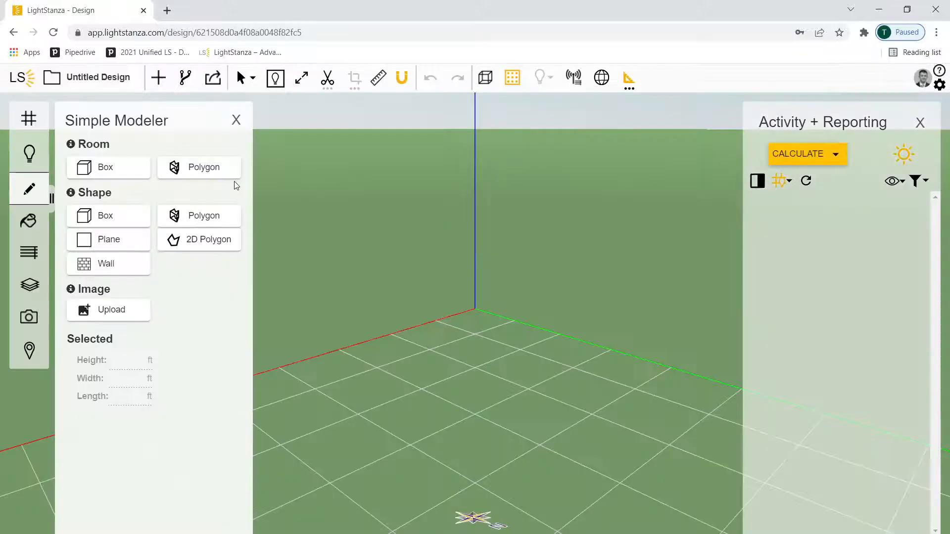
left_click(275, 79)
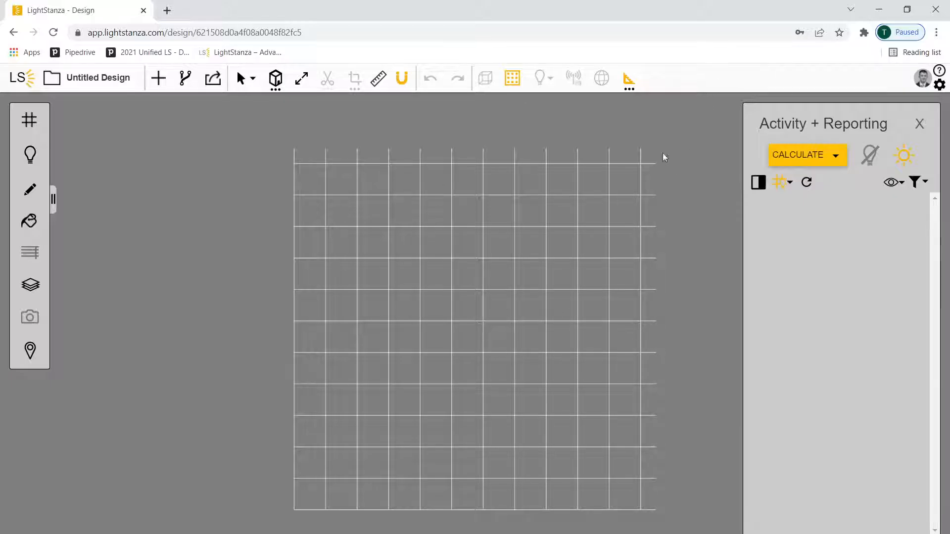
Import the floor plan image file from the desktop into the design and restore the browser to full size
left_click(906, 10)
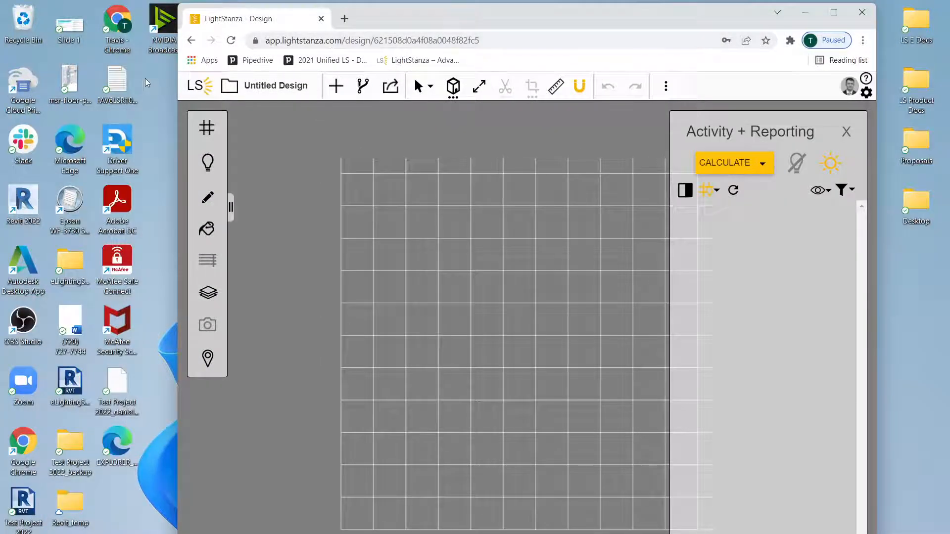
left_click_drag(67, 85, 534, 299)
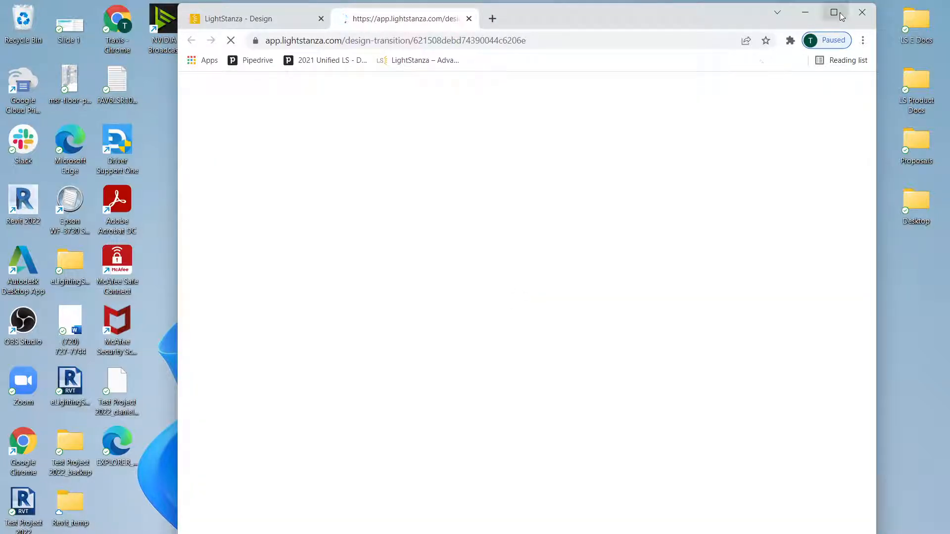
left_click(834, 15)
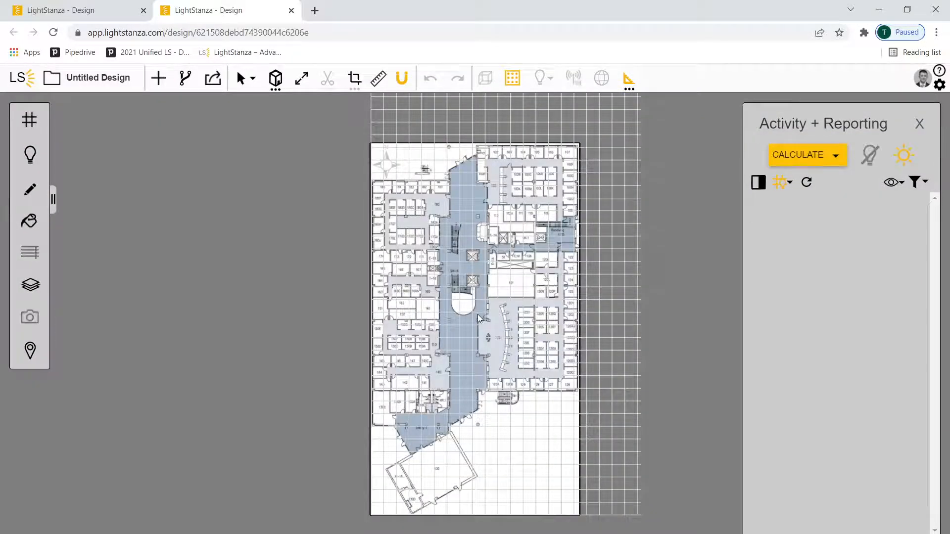
Scale the floor plan image by measuring room 161's door opening and setting its reference dimension to 3 ft
scroll(417, 304, "up", 5)
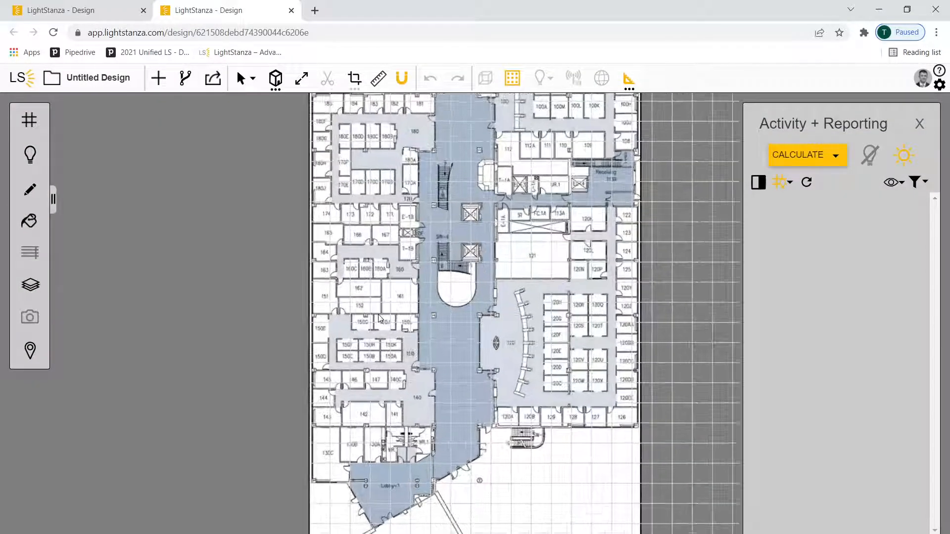
scroll(364, 289, "up", 5)
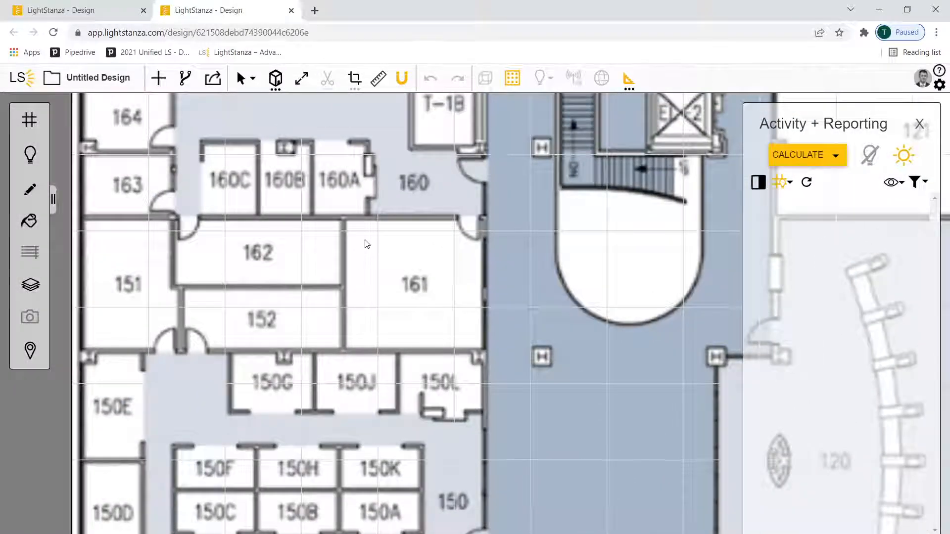
scroll(365, 241, "up", 5)
middle_click_drag(358, 236, 460, 301)
right_click(488, 284)
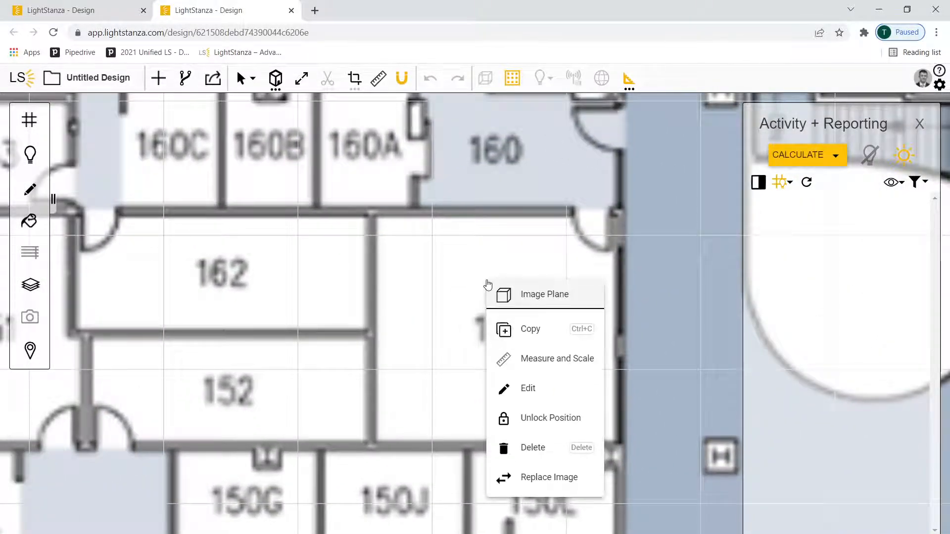
left_click(538, 360)
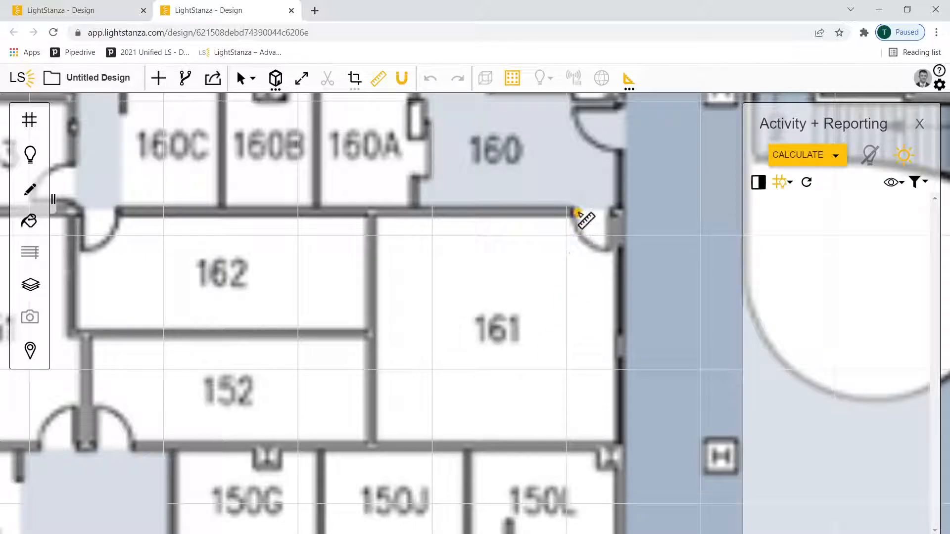
left_click(571, 213)
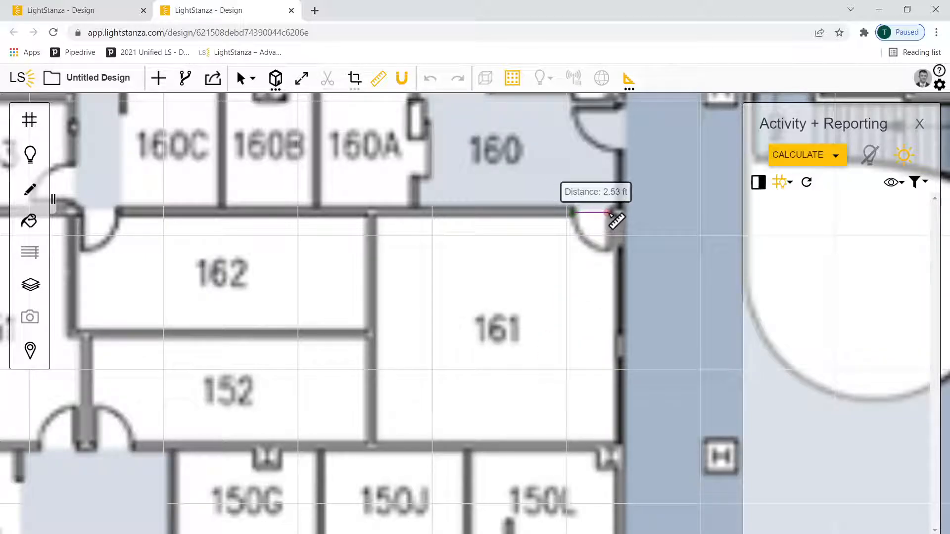
left_click(610, 212)
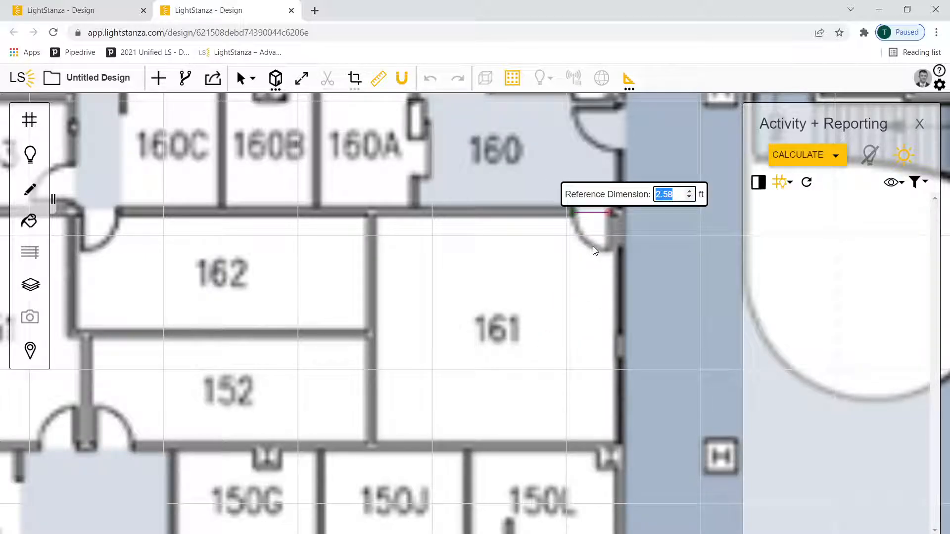
type("3")
key("Return")
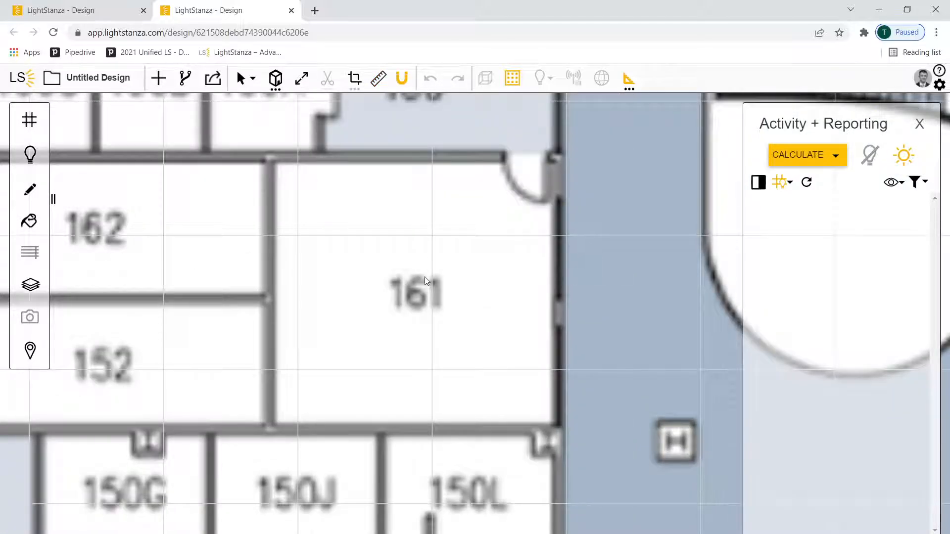
Draw a box room about 20 ft by 19 ft over room 161 on the floor plan
left_click_drag(399, 275, 489, 274)
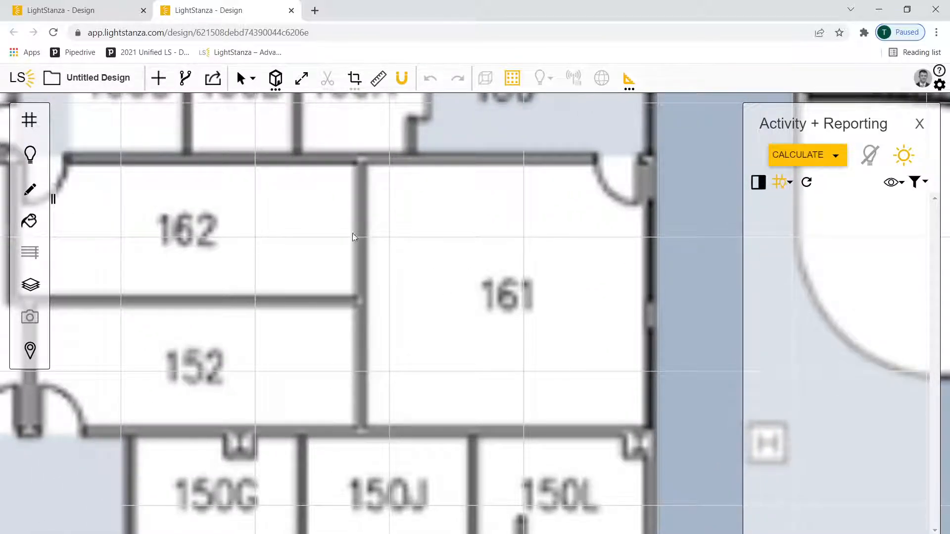
left_click(34, 196)
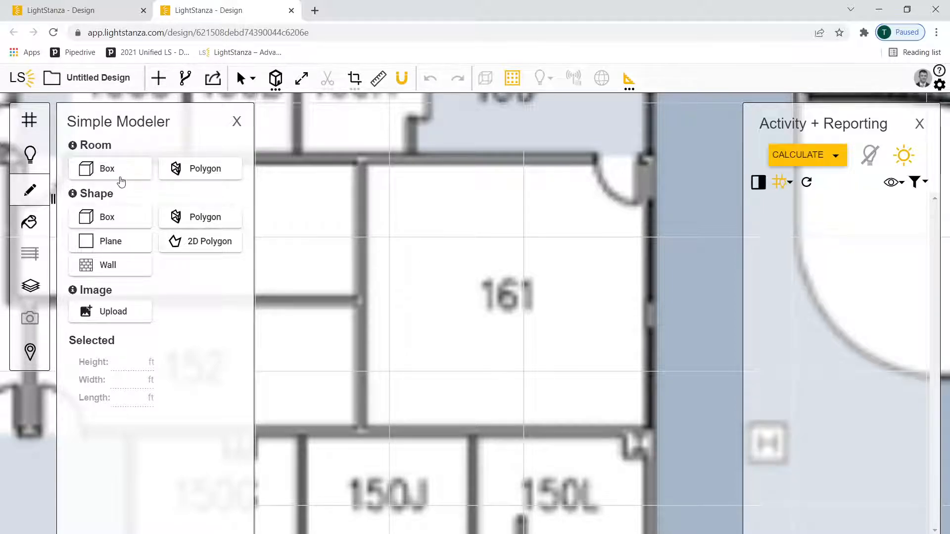
left_click(110, 169)
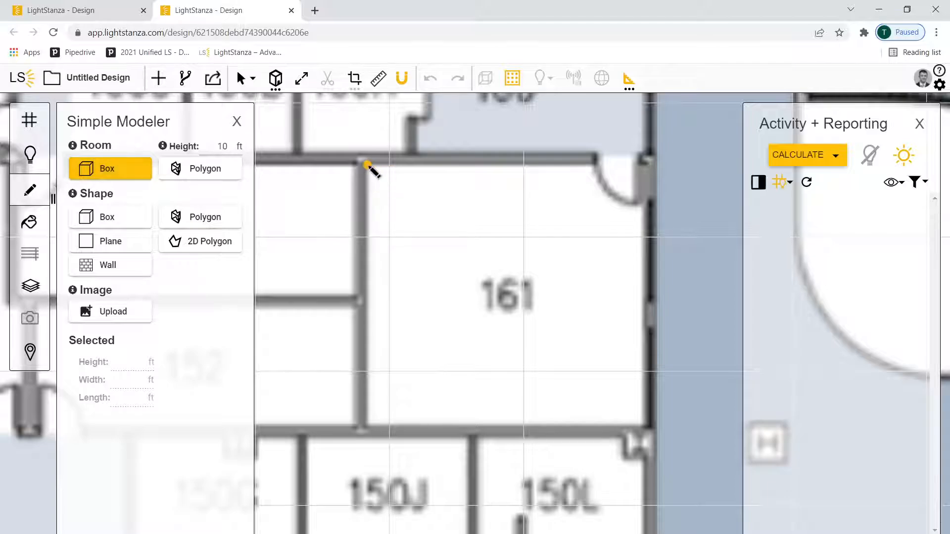
left_click(368, 165)
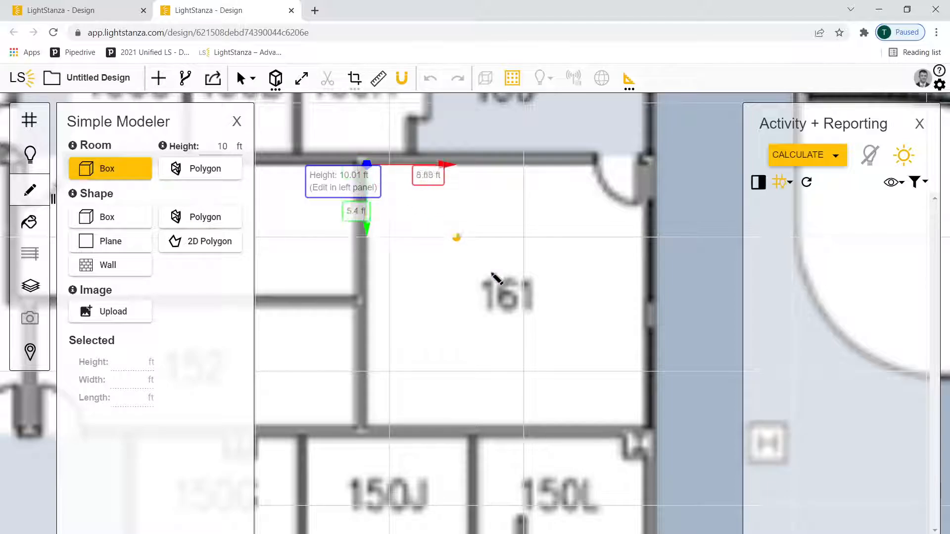
left_click(643, 428)
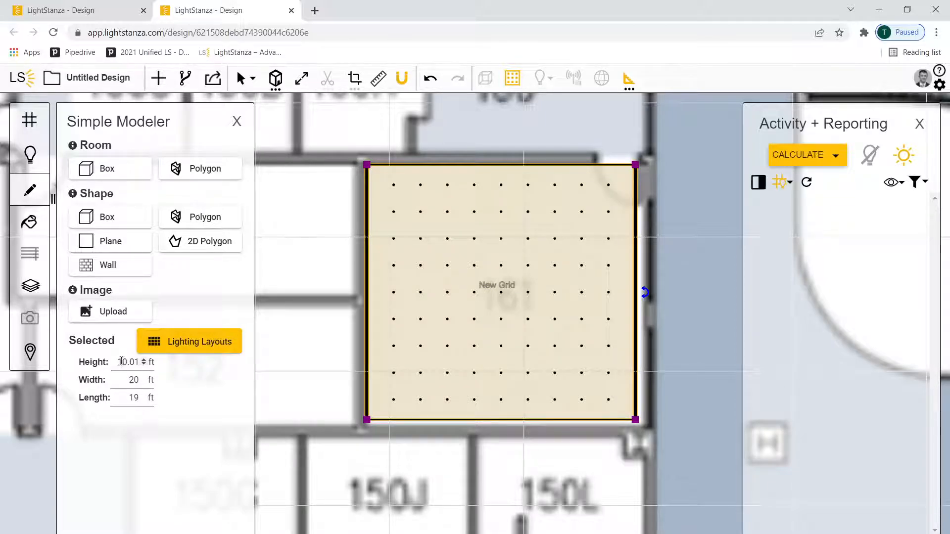
Set the height of the box room over room 161 to 12 ft
left_click_drag(118, 363, 140, 363)
type("12")
key("Return")
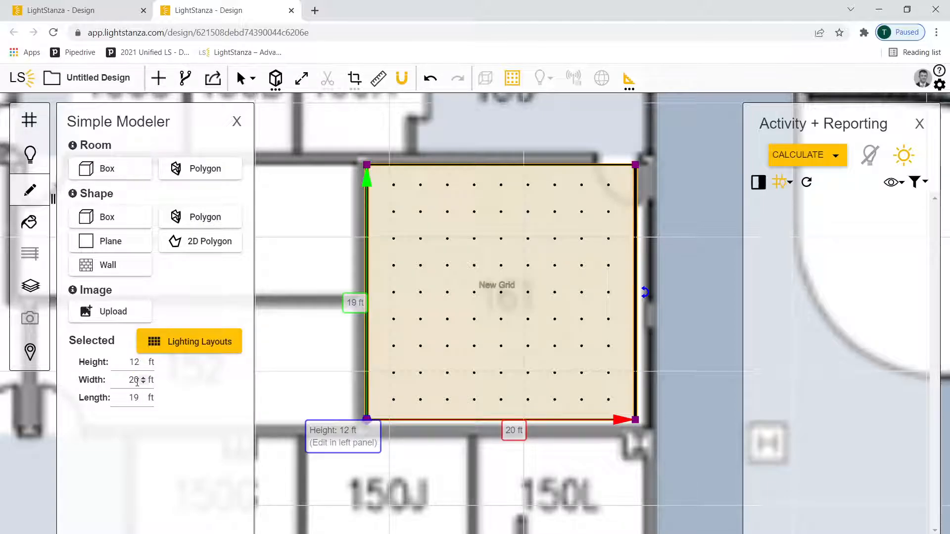
left_click(684, 271)
Edit the room's illuminance grid to a height of 3.0 ft and a spacing of 3 ft
left_click(541, 283)
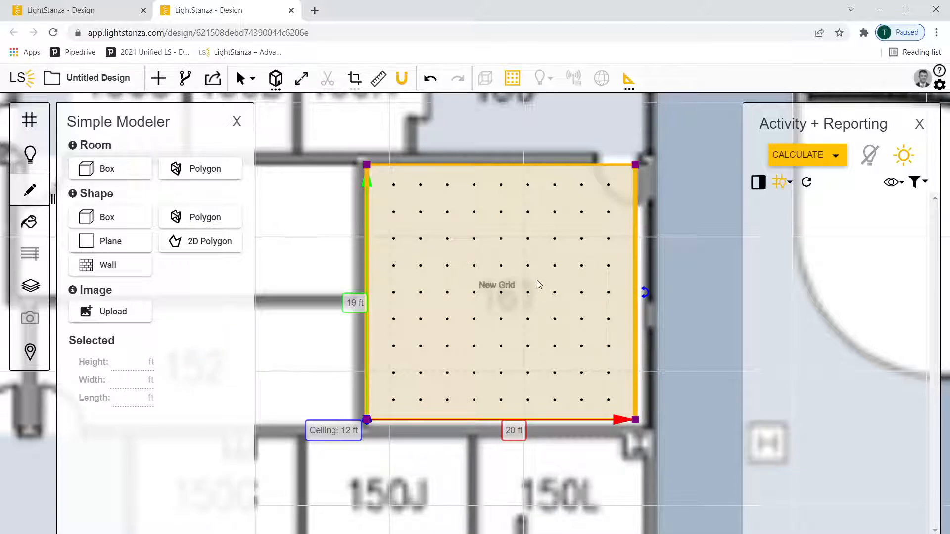
right_click(536, 280)
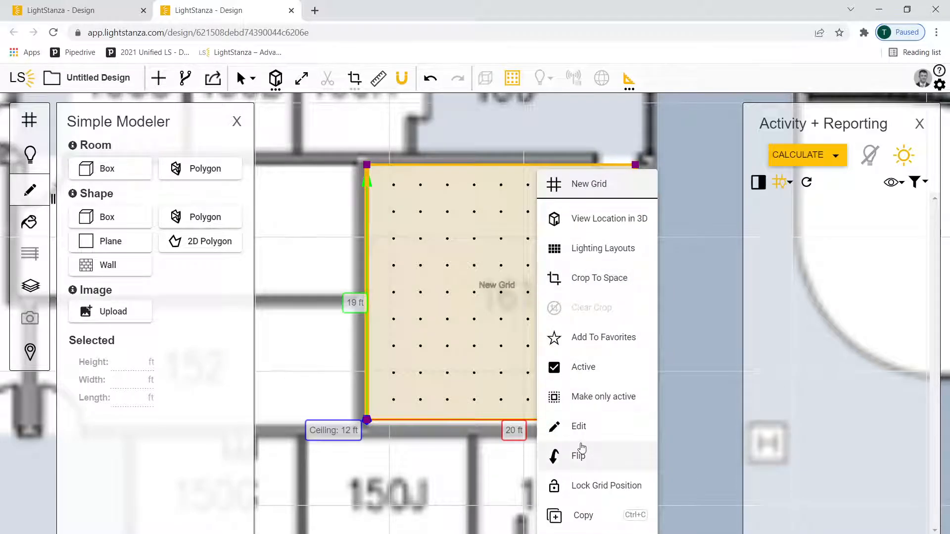
left_click(577, 426)
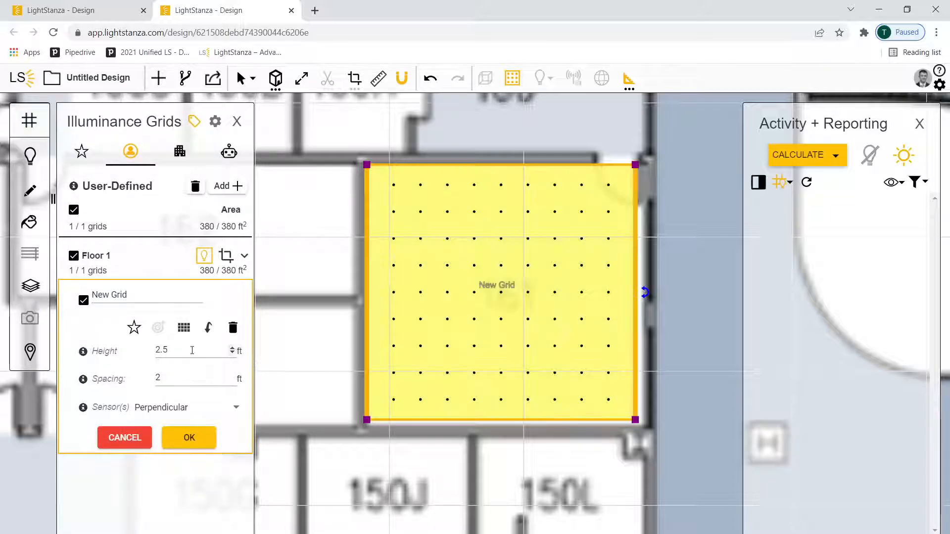
double_click(154, 351)
type("3.0")
double_click(157, 377)
type("3")
left_click(190, 437)
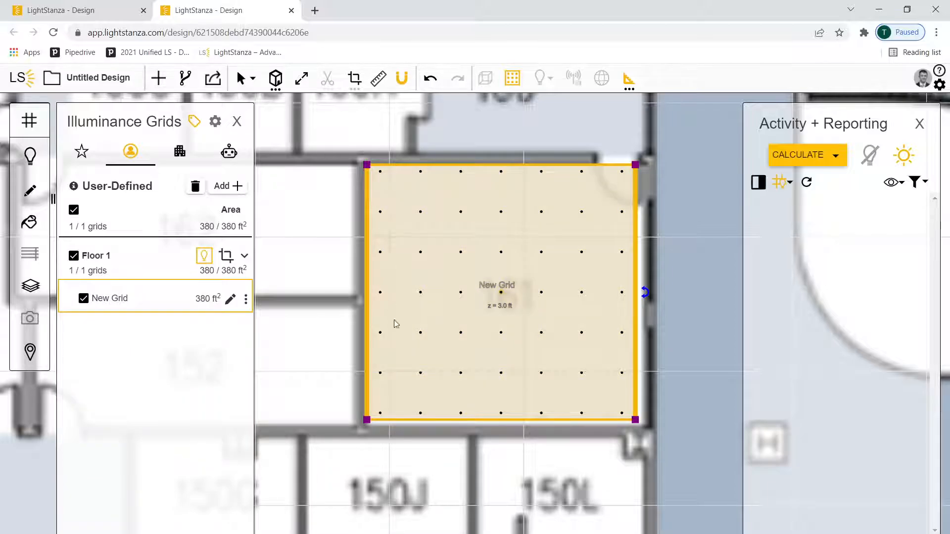
left_click(656, 398)
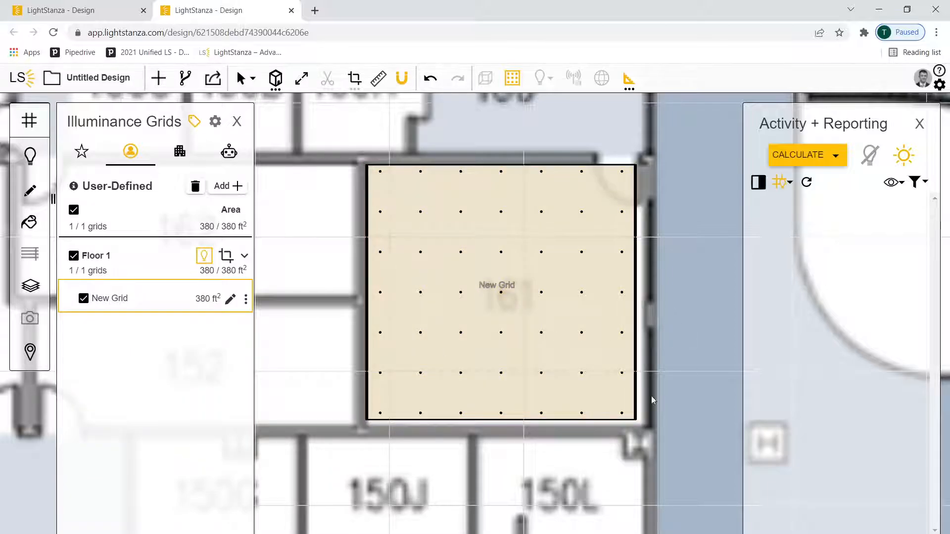
Stretch the box room's lower-right corner outward to the wall of room 161, making it about 21 ft wide
left_click(635, 420)
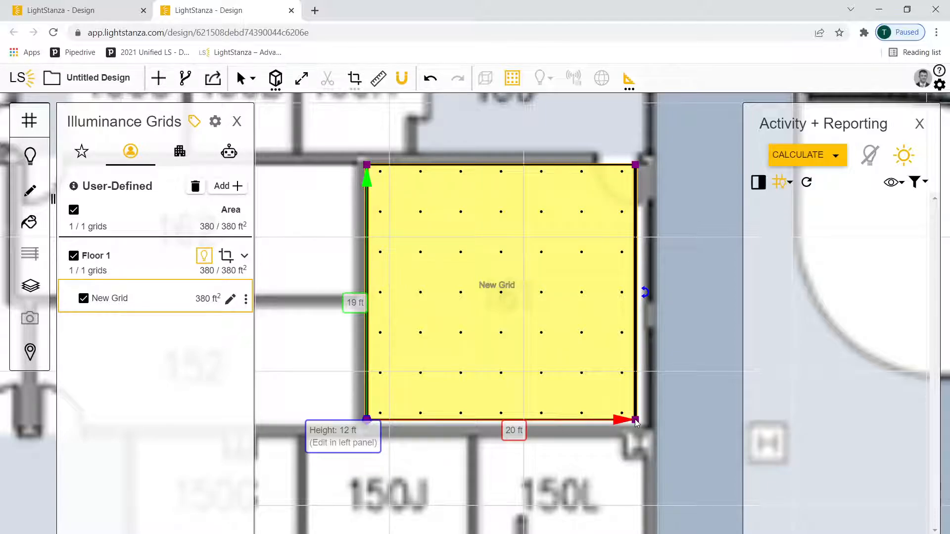
mouse_move(635, 420)
left_mouse_down()
mouse_move(618, 313)
mouse_move(451, 399)
mouse_move(480, 437)
mouse_move(630, 425)
mouse_move(646, 435)
mouse_move(643, 423)
left_mouse_up()
left_click(574, 391)
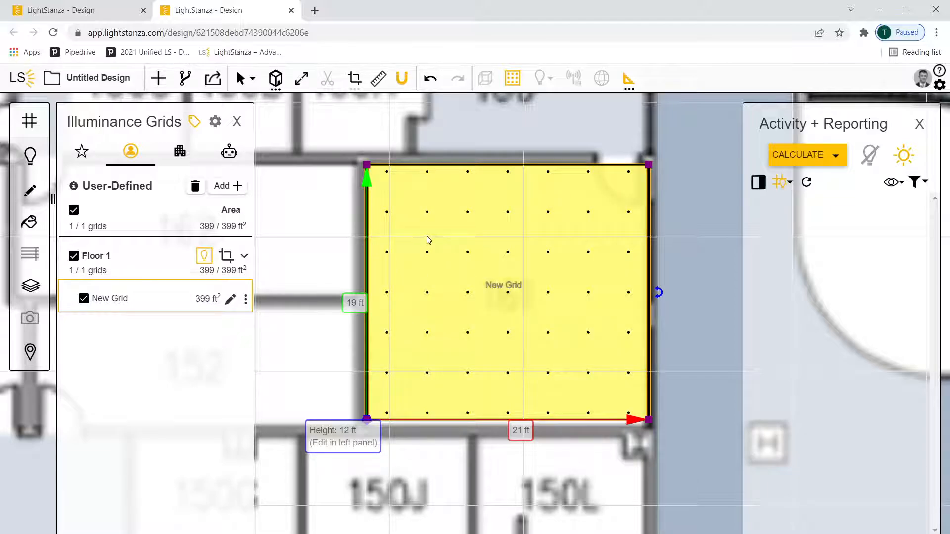
Import the FAV6LSR1000LF35K.ies photometric file from the desktop as a new lighting family
left_click(31, 158)
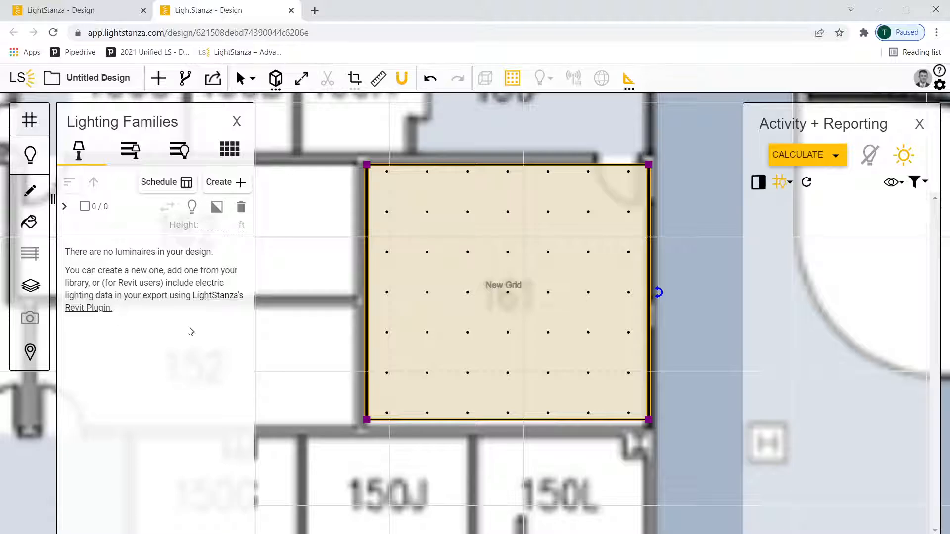
left_click(906, 9)
left_click_drag(119, 82, 569, 267)
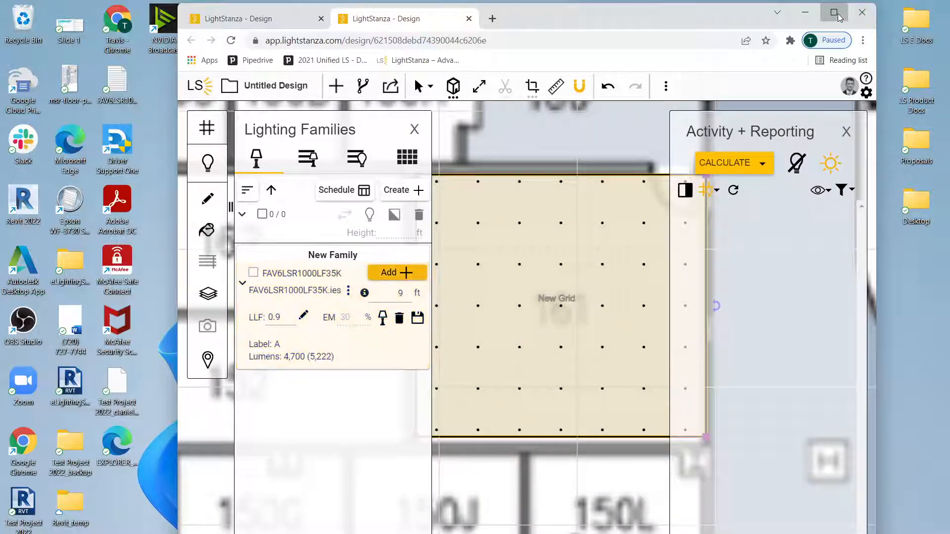
left_click(834, 12)
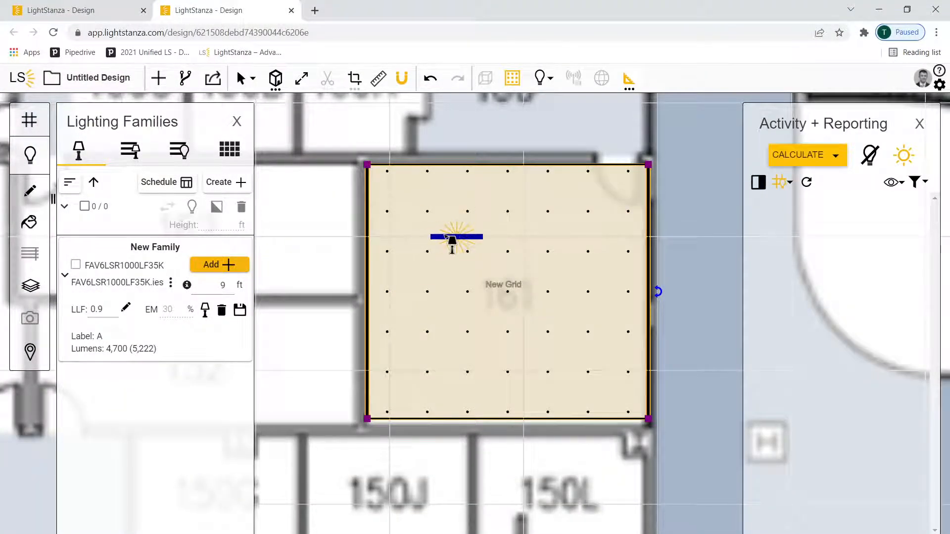
Set the mounting height of the FAV6LSR1000LF35K luminaire to 11.99 ft
left_click(213, 286)
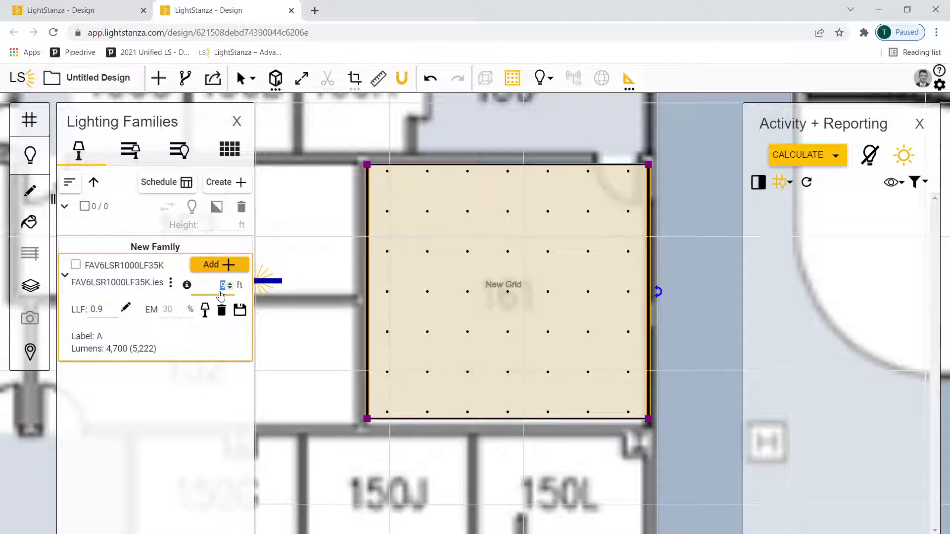
type("11.99")
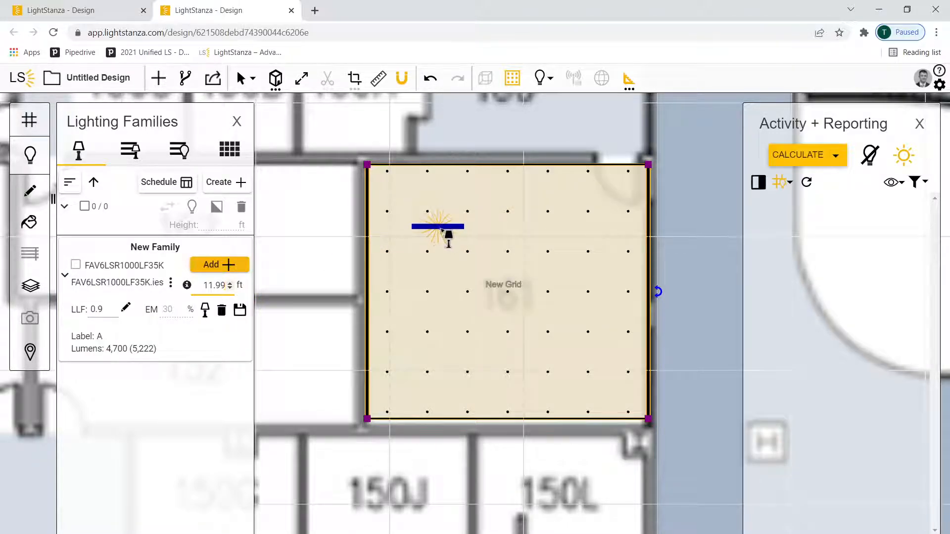
Place four FAV6LSR1000LF35K luminaires in room 161 in two rows of two, with 10 ft between the columns
left_click(442, 230)
left_click(450, 366)
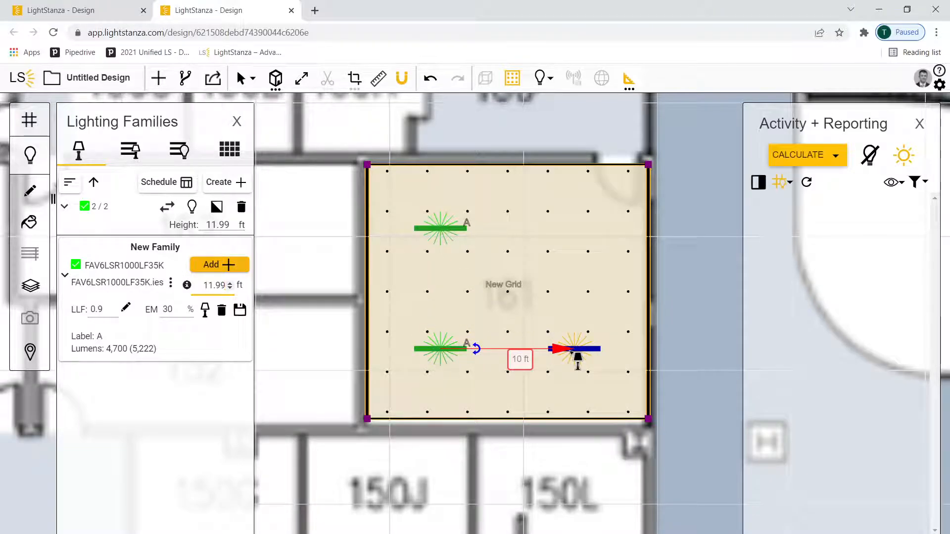
left_click(576, 354)
left_click(577, 233)
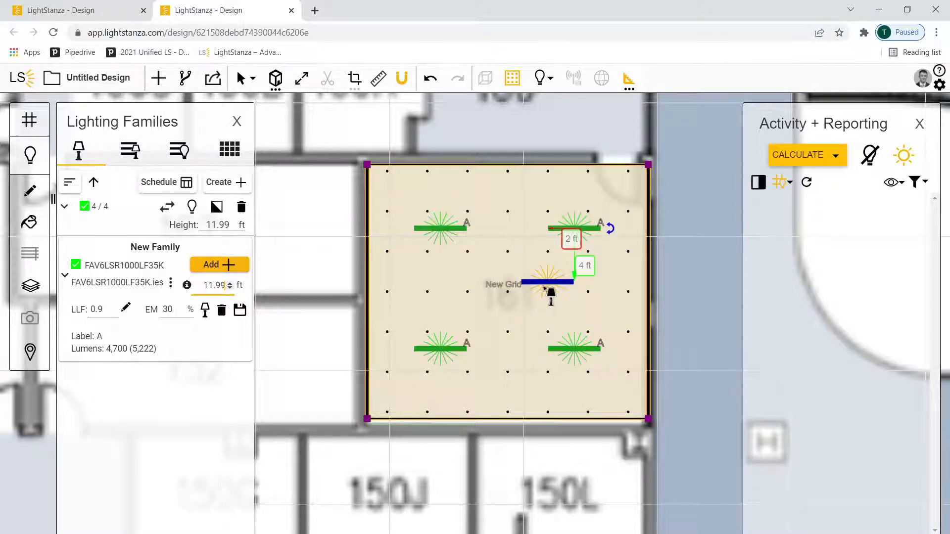
key("Escape")
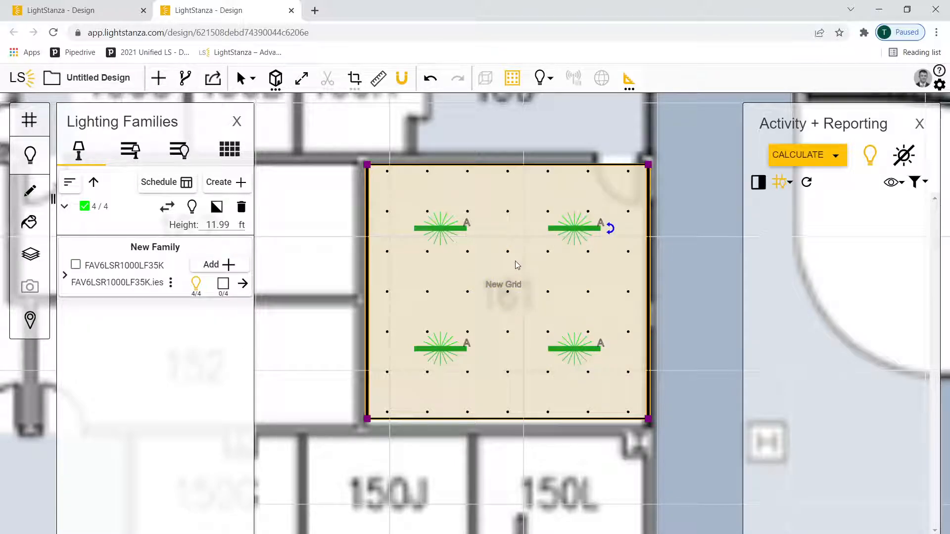
key("Escape")
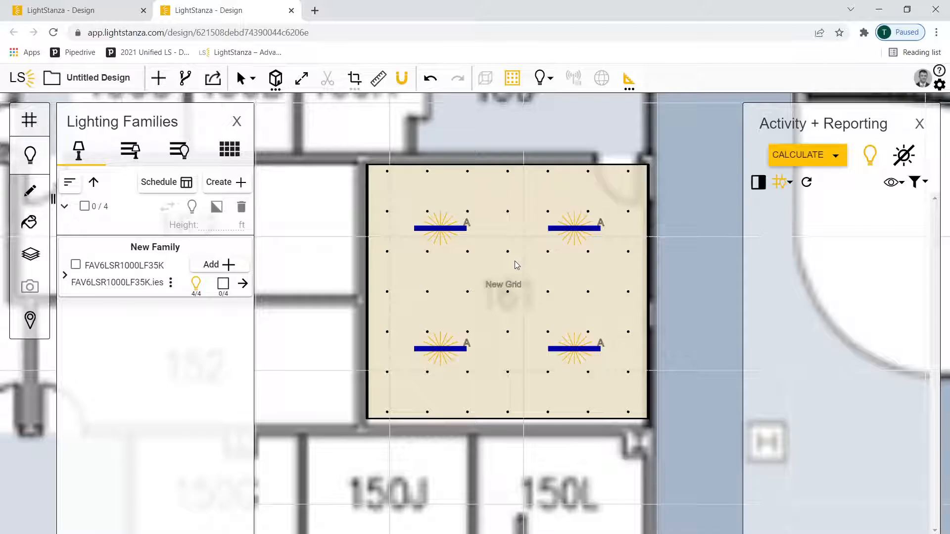
Expand the FAV6LSR1000LF35K family's details and mark the room's upper-right luminaire as an emergency (EM) fixture
left_click(65, 275)
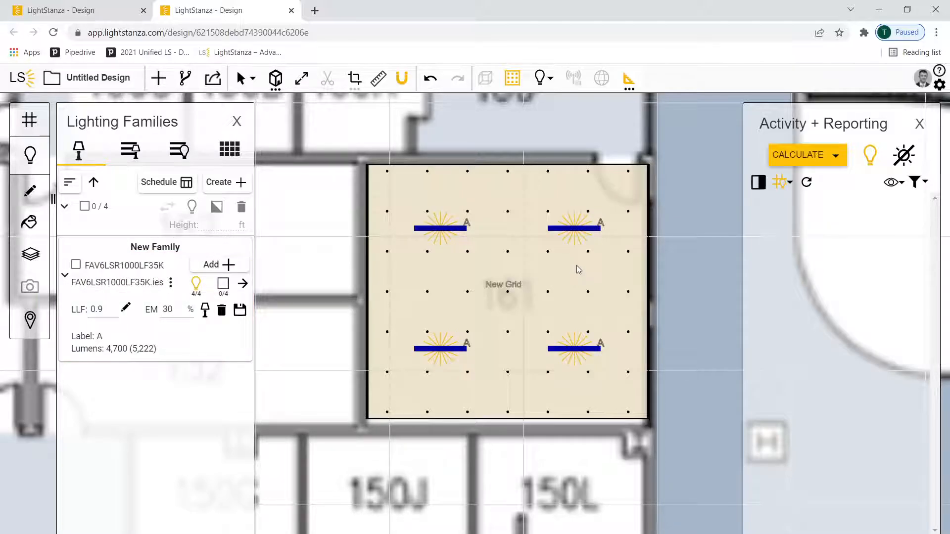
left_click(577, 229)
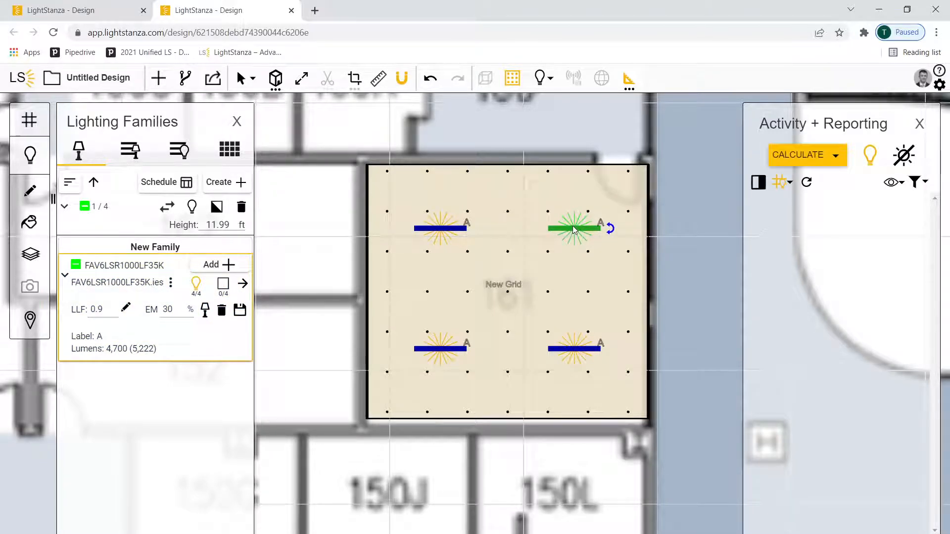
right_click(574, 230)
left_click(612, 274)
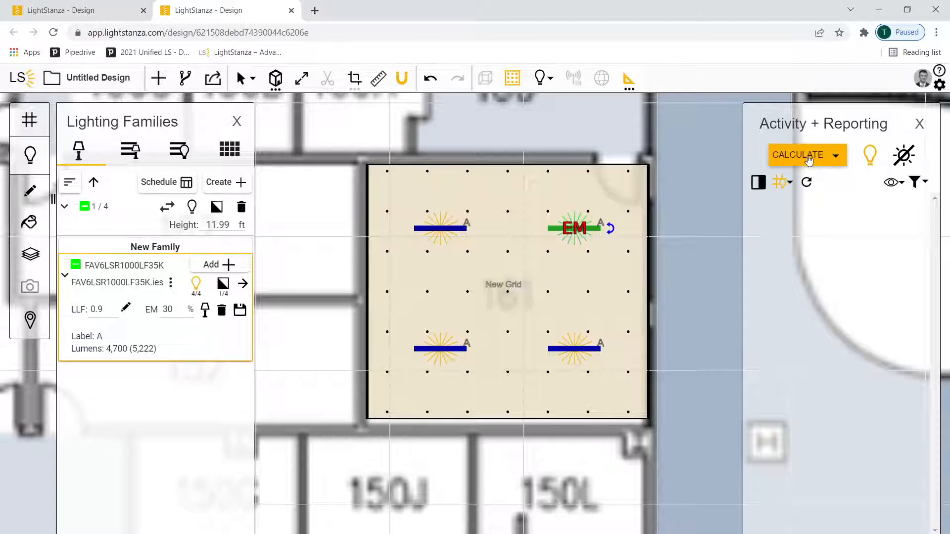
Start a grid illuminance calculation with the luminaire mode set to Normal
left_click(808, 159)
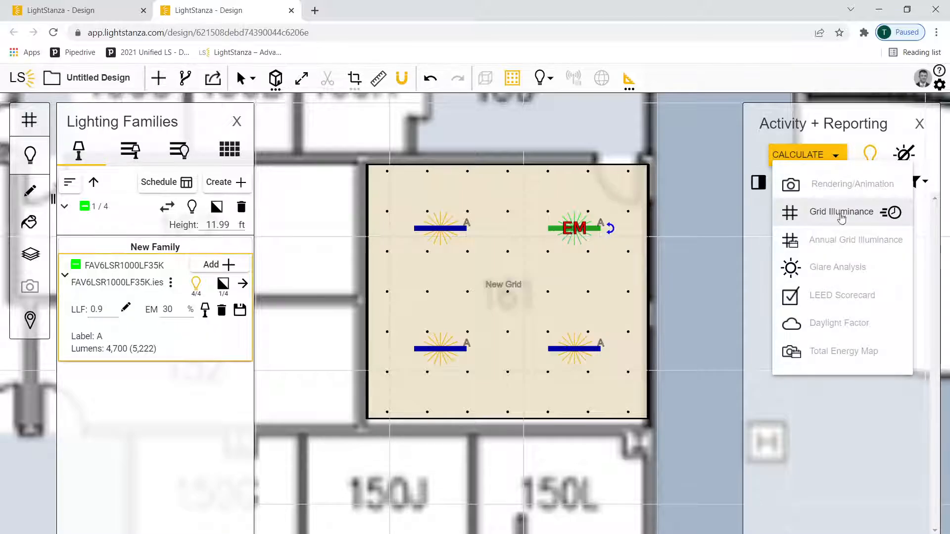
left_click(841, 213)
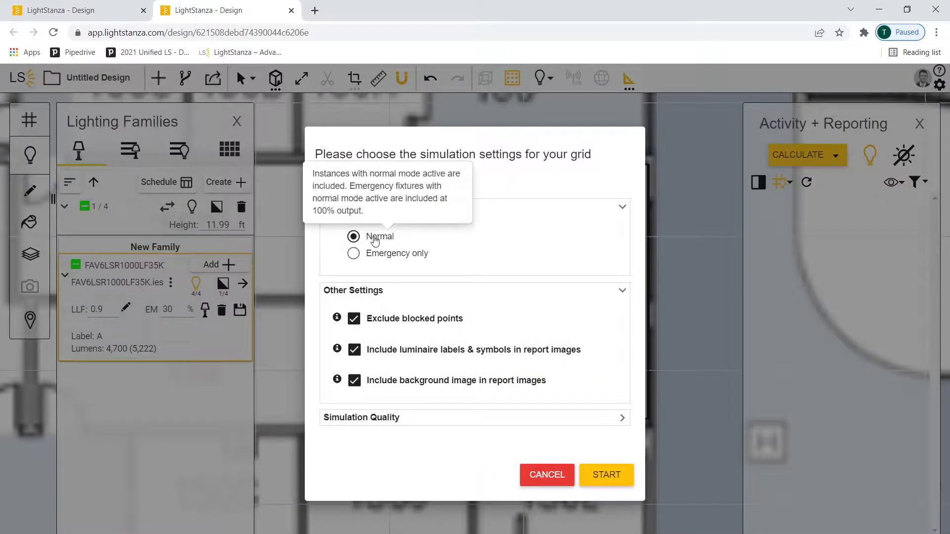
left_click(606, 475)
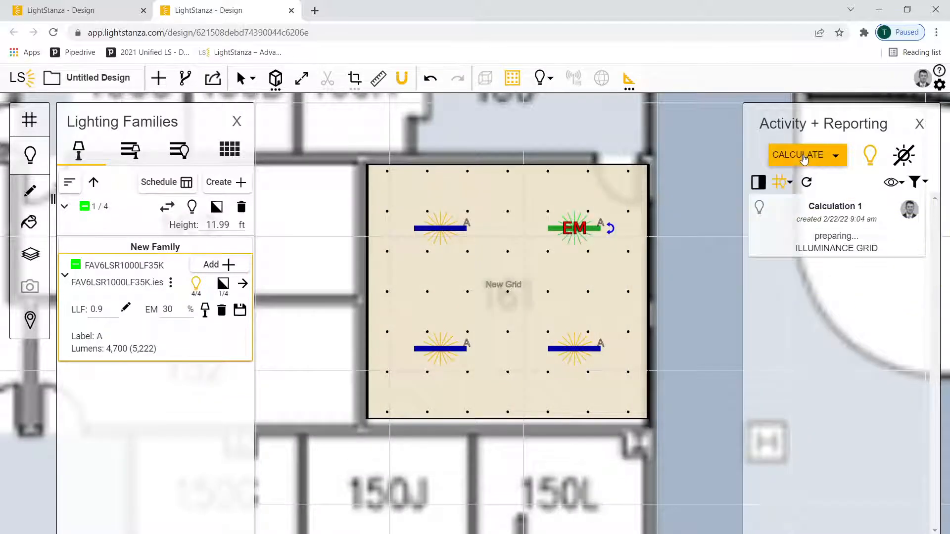
Start a second grid illuminance calculation with the luminaire mode set to Emergency only, and deselect the luminaire
left_click(804, 157)
left_click(811, 214)
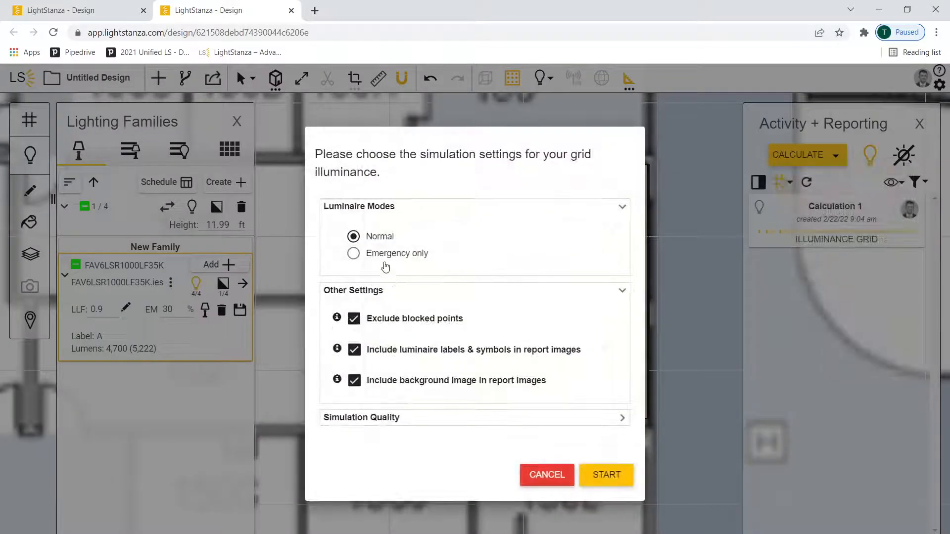
left_click(387, 258)
left_click(606, 475)
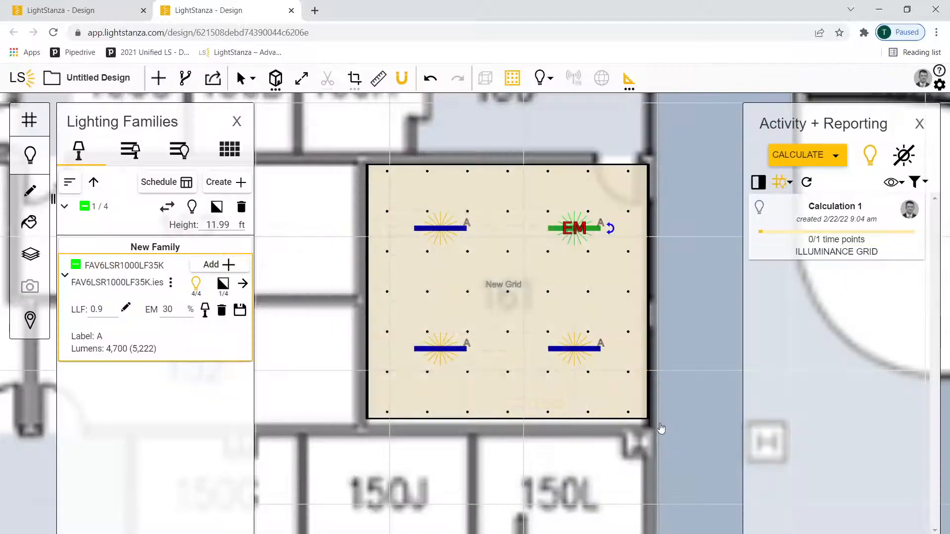
left_click(703, 360)
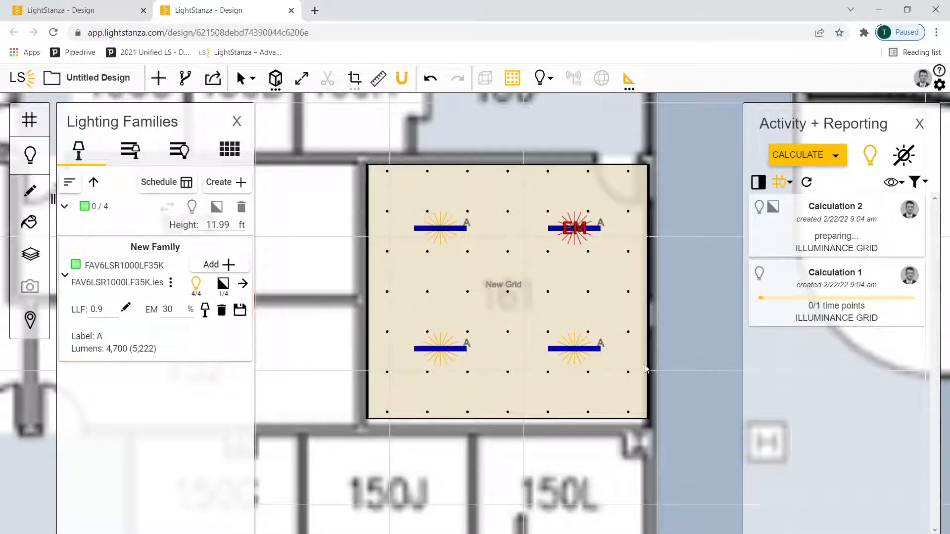
View the room's grid location in 3D and start a rendering calculation of the Luminance type from there
left_click(369, 417)
right_click(372, 417)
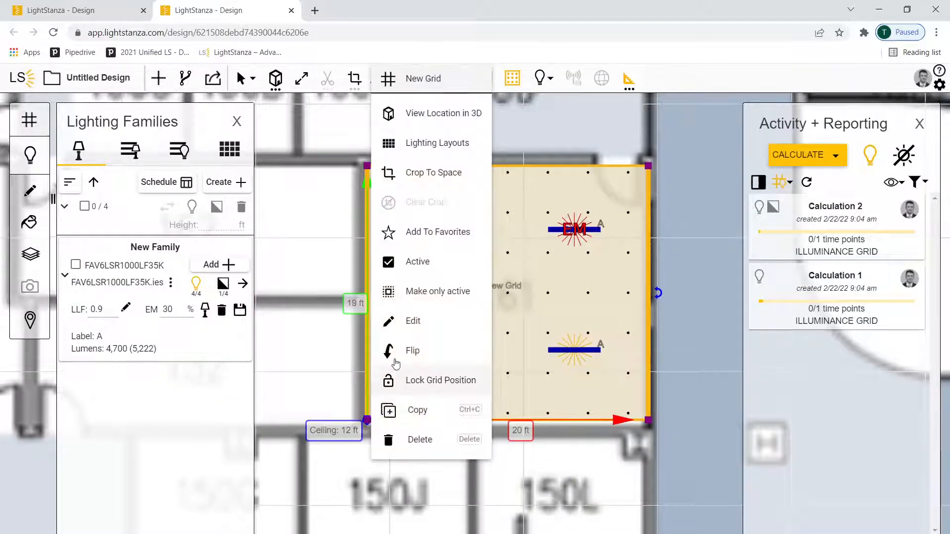
left_click(429, 117)
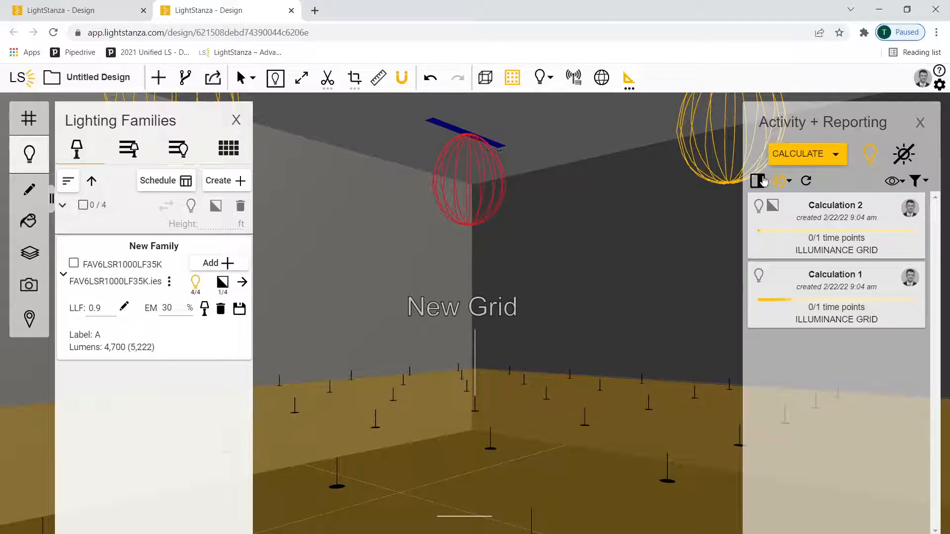
left_click(800, 153)
left_click(822, 184)
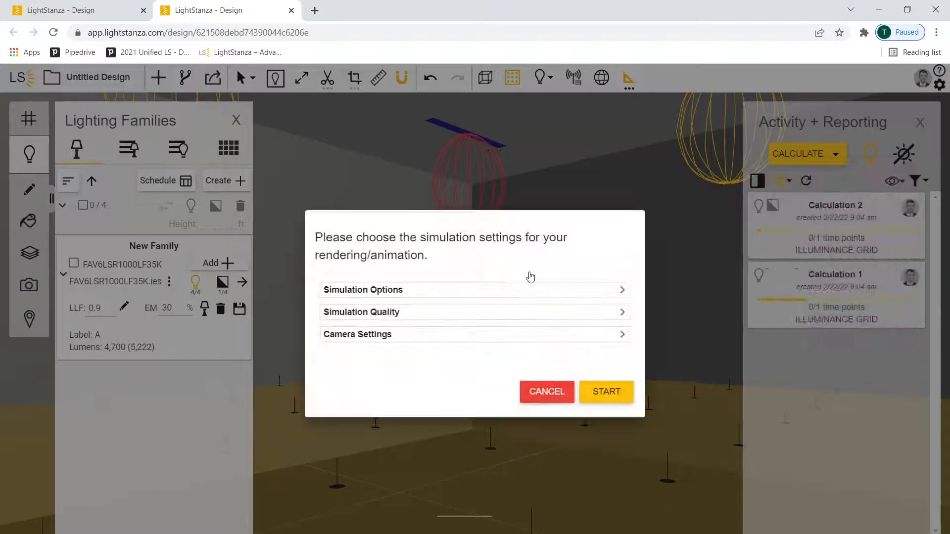
left_click(528, 290)
left_click(606, 422)
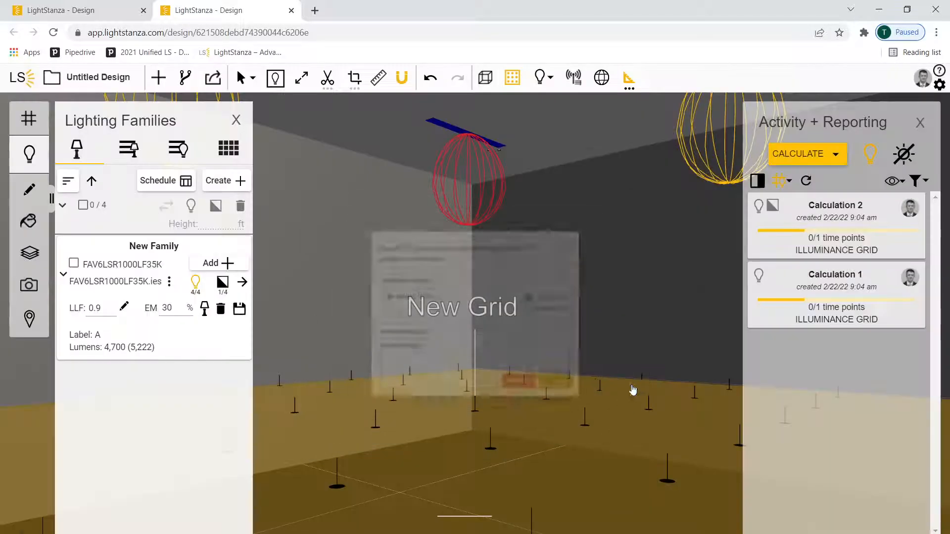
Start another rendering calculation of the same 3D view with the rendering type set to Illuminance
left_click(804, 154)
left_click(828, 184)
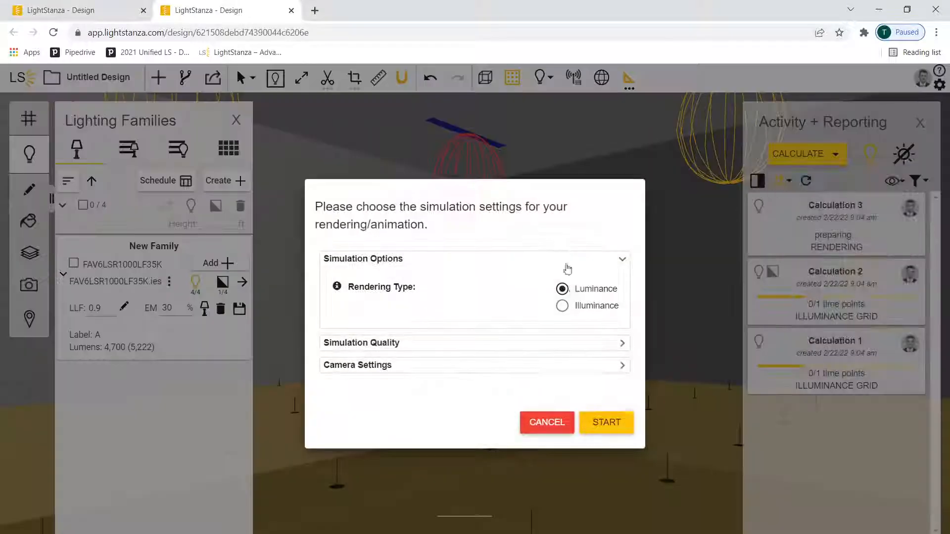
left_click(562, 305)
left_click(602, 424)
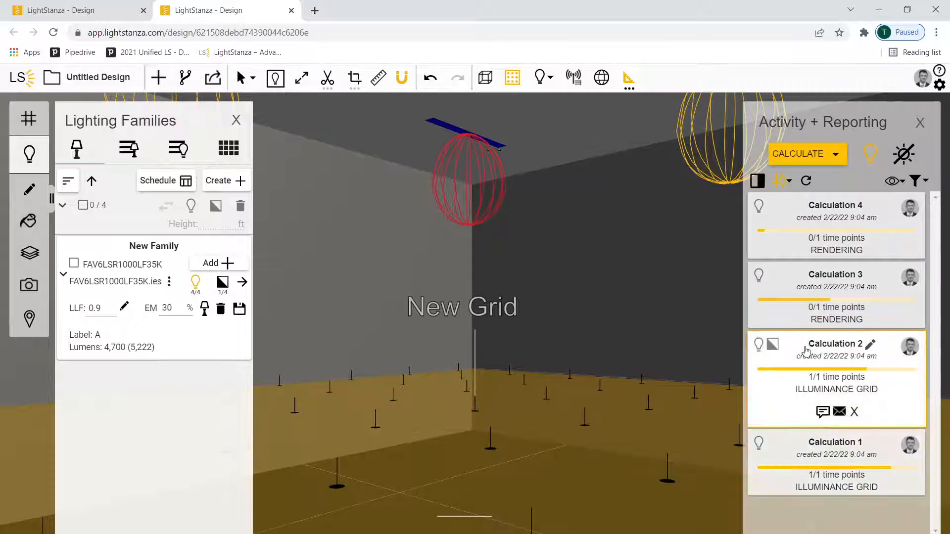
Return to the plan view and make a copy of the design from its current state
left_click(275, 80)
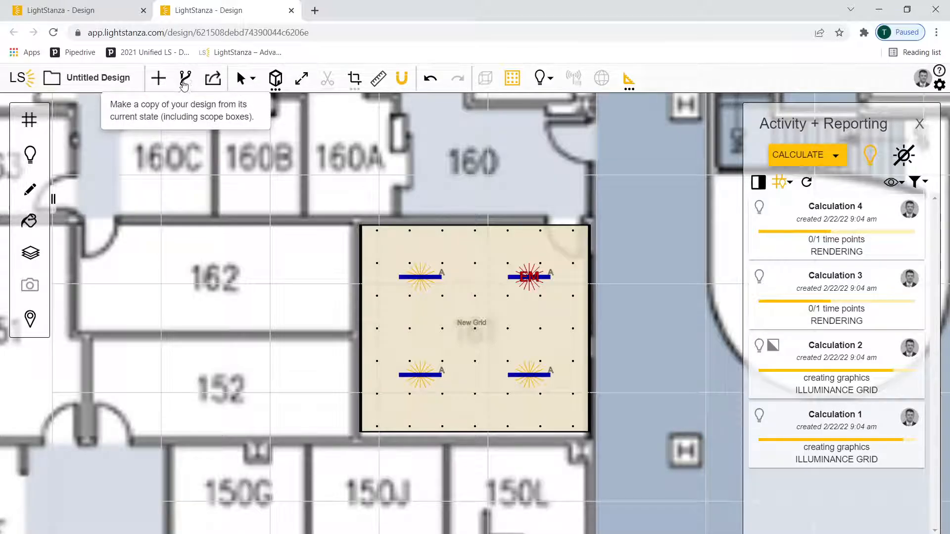
left_click(185, 79)
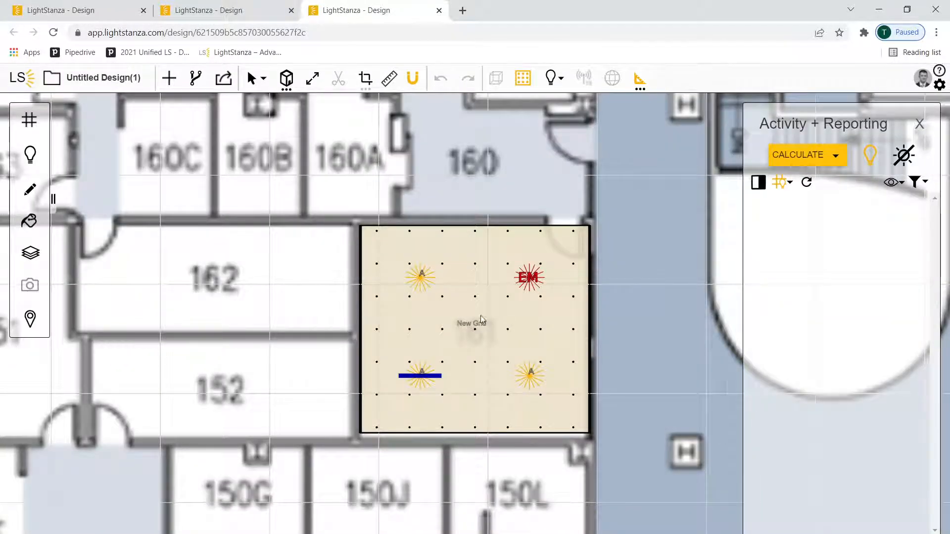
In the copied design, remove the EM setting from the upper-right luminaire and apply it to the lower-left luminaire
scroll(520, 322, "up", 5)
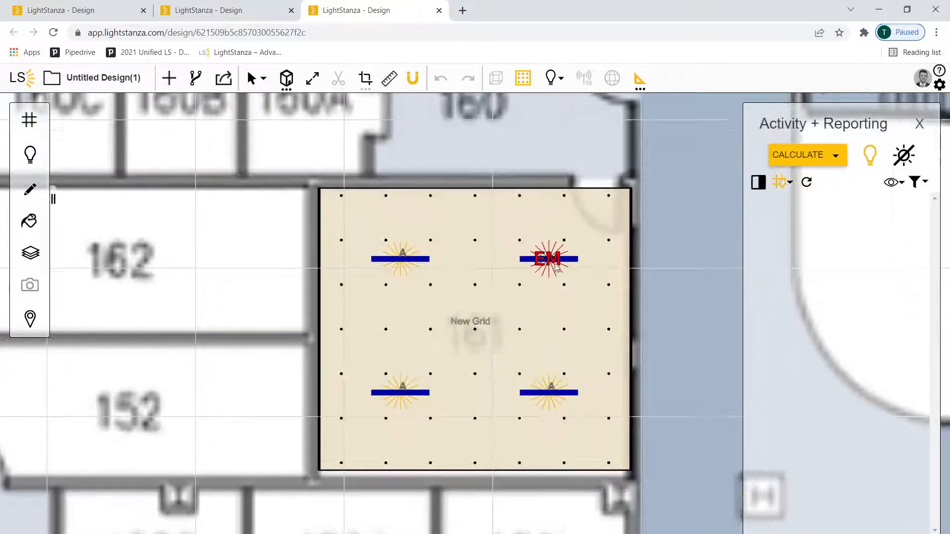
left_click(552, 260)
right_click(552, 261)
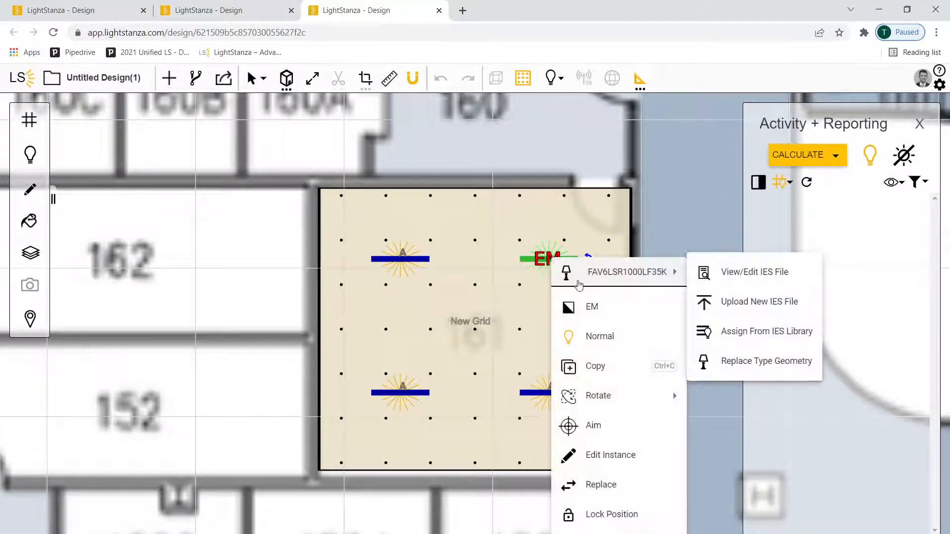
left_click(598, 308)
left_click(403, 396)
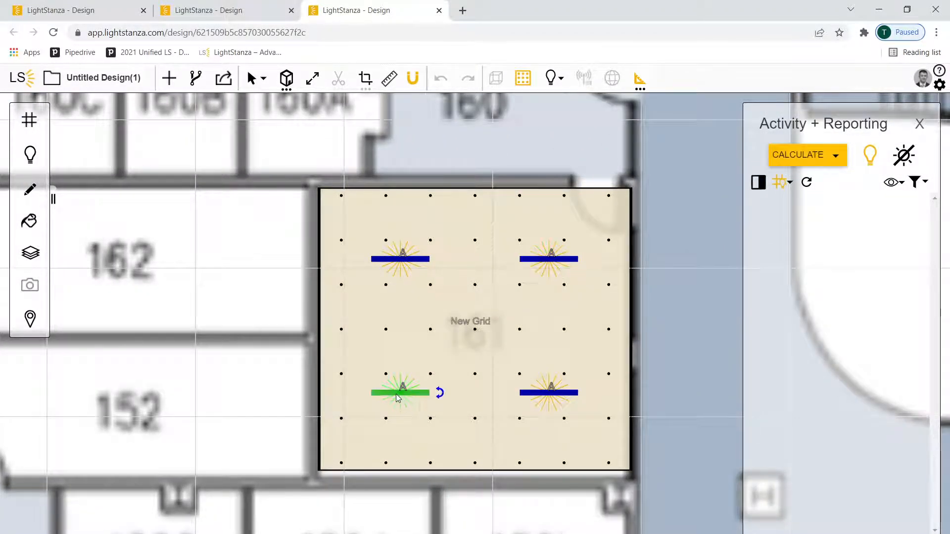
right_click(403, 393)
left_click(448, 143)
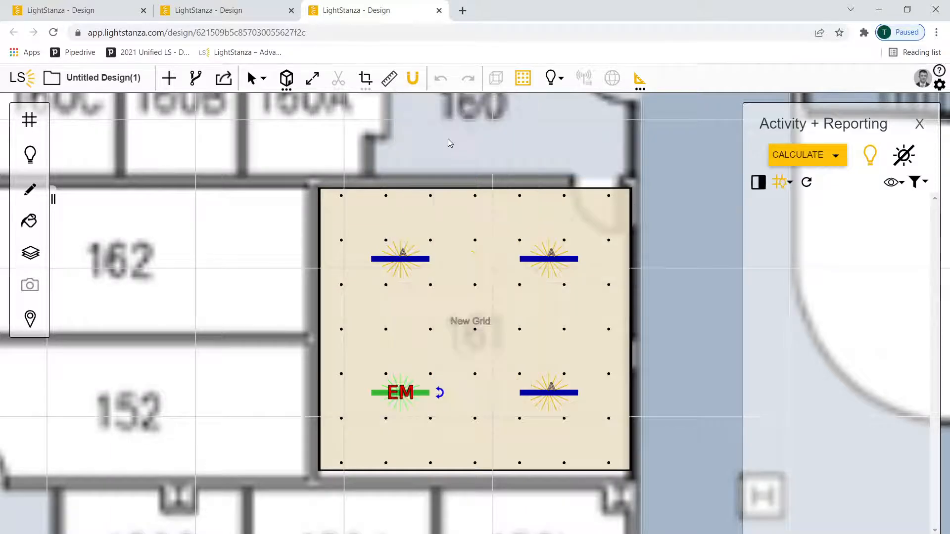
Delete the lower-right luminaire and move the upper-right one straight down to about the middle of the room's height
left_click(562, 395)
key("Delete")
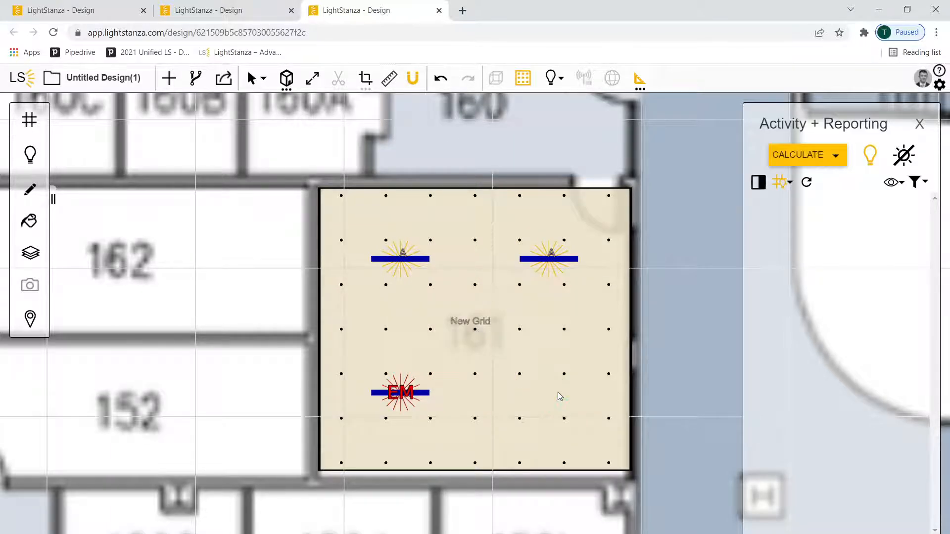
double_click(546, 257)
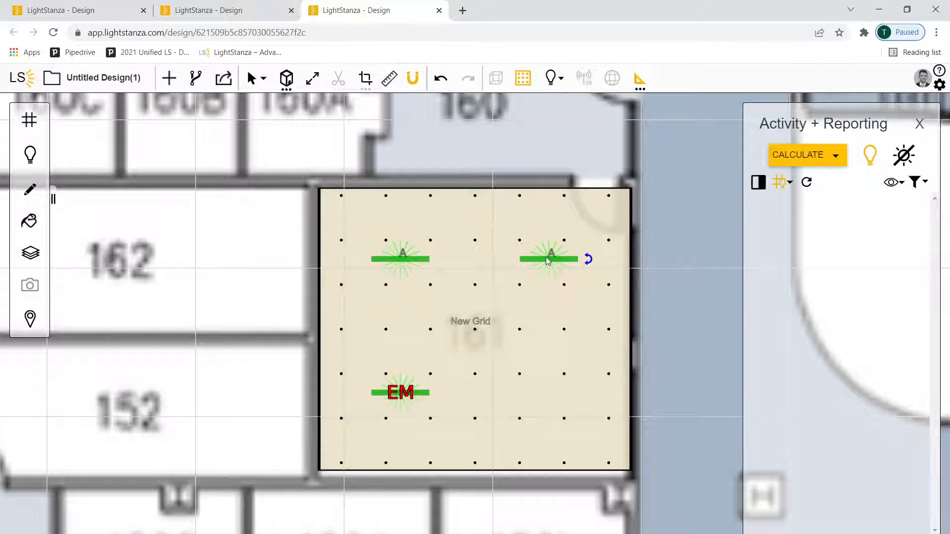
left_click(546, 257)
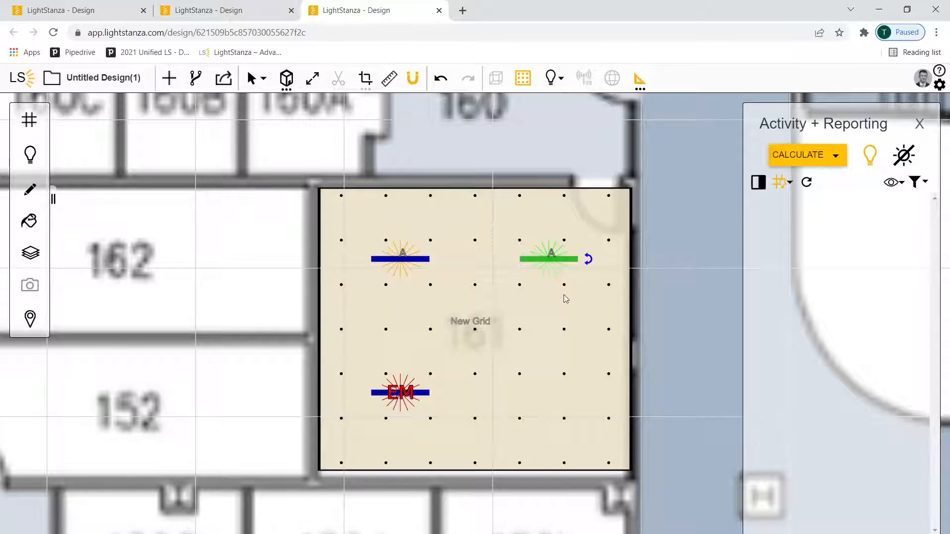
key("Down")
key("Down")
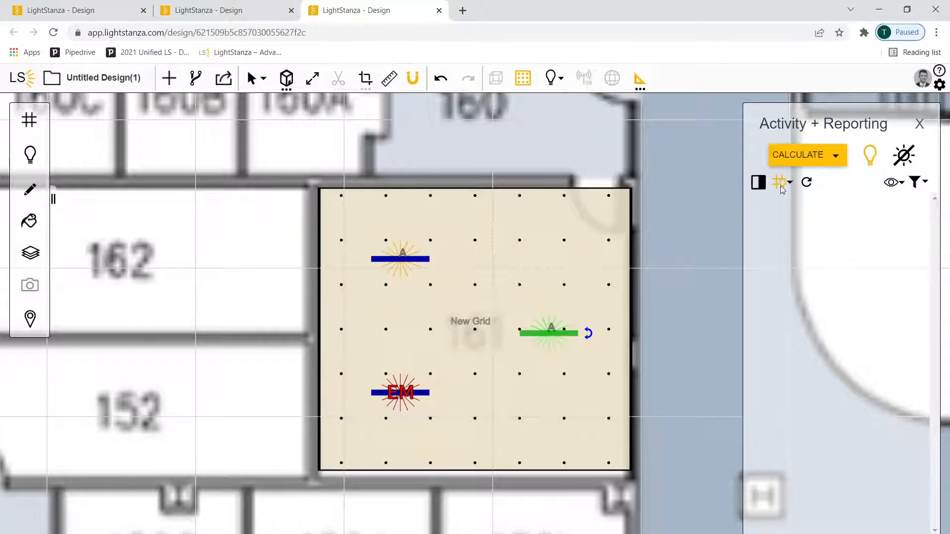
Start a grid illuminance calculation of the copied design in Normal luminaire mode
left_click(809, 156)
left_click(858, 213)
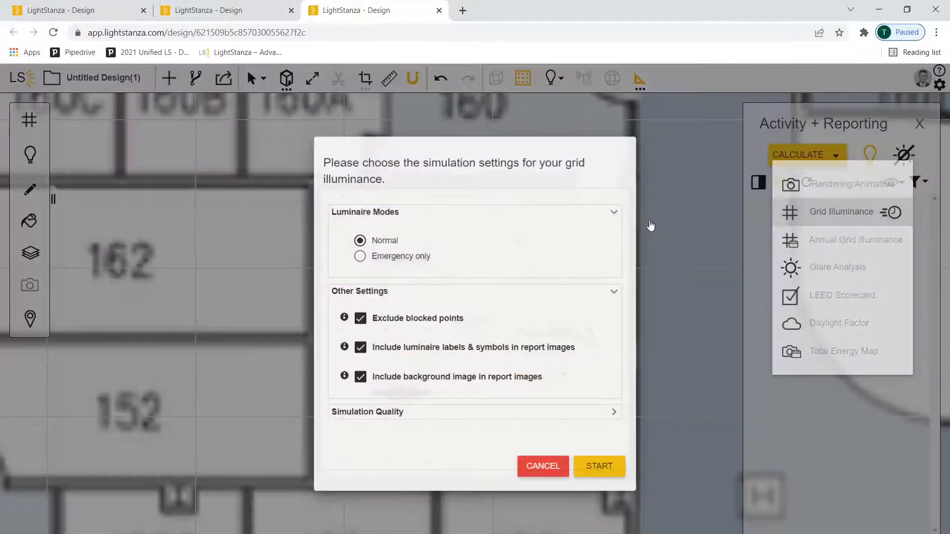
left_click(607, 469)
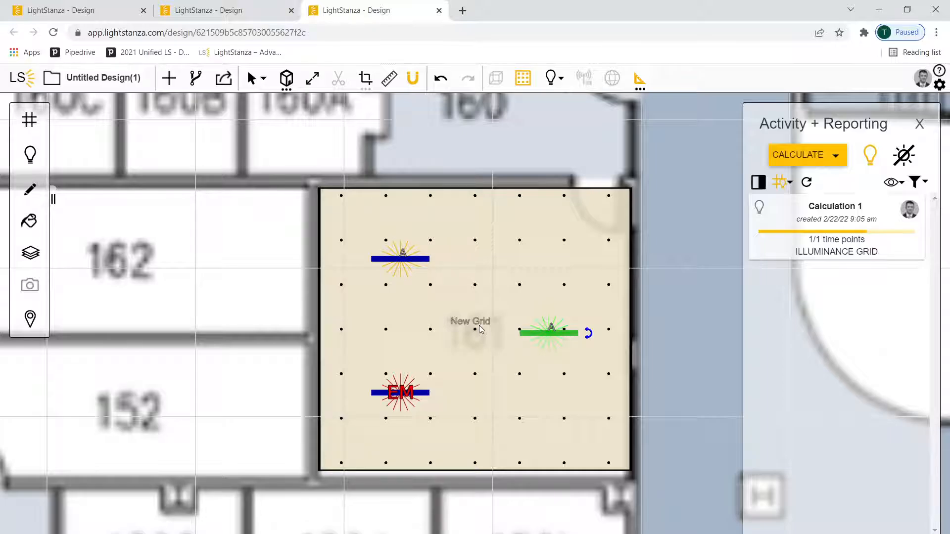
Switch back to the original design, open the Calculation 1 illuminance results in the model, and show the values without decimals
left_click(218, 12)
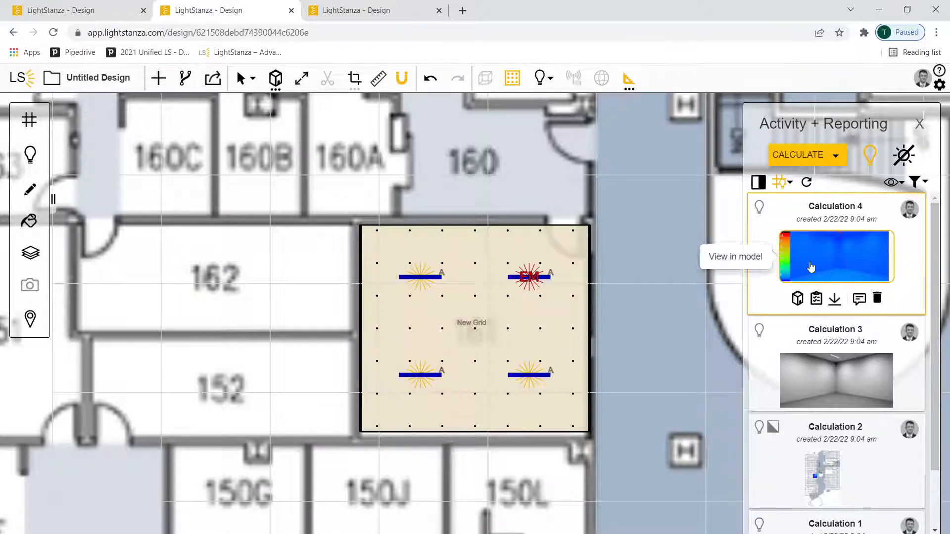
scroll(831, 271, "down", 1)
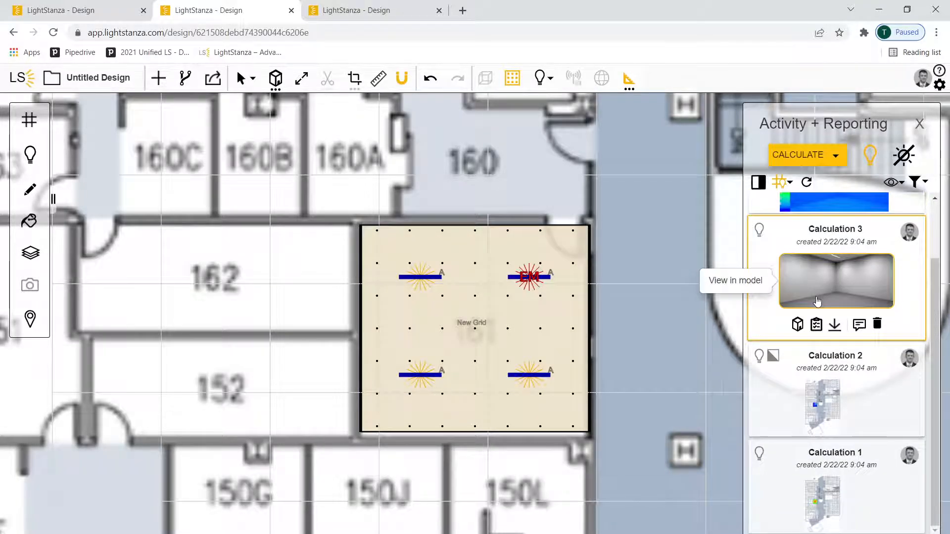
scroll(841, 376, "down", 1)
left_click(829, 475)
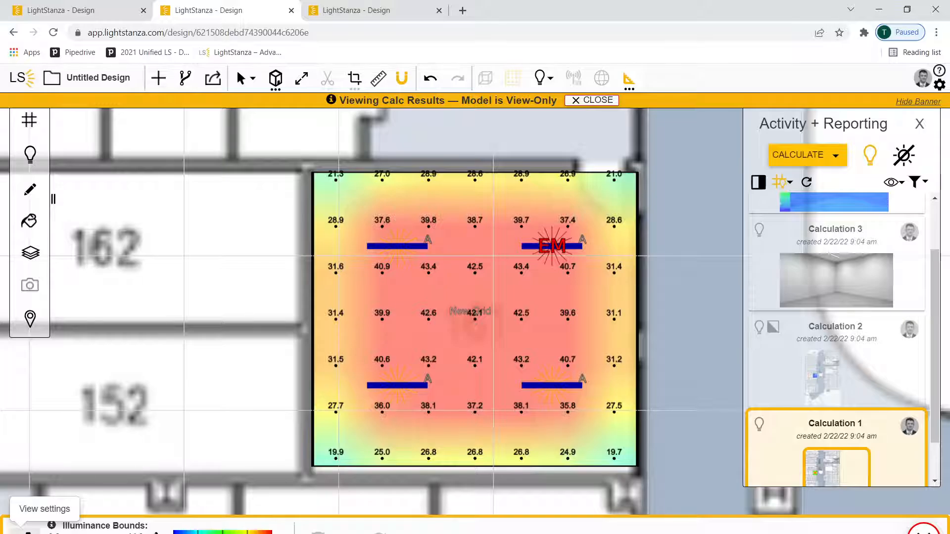
left_click(22, 530)
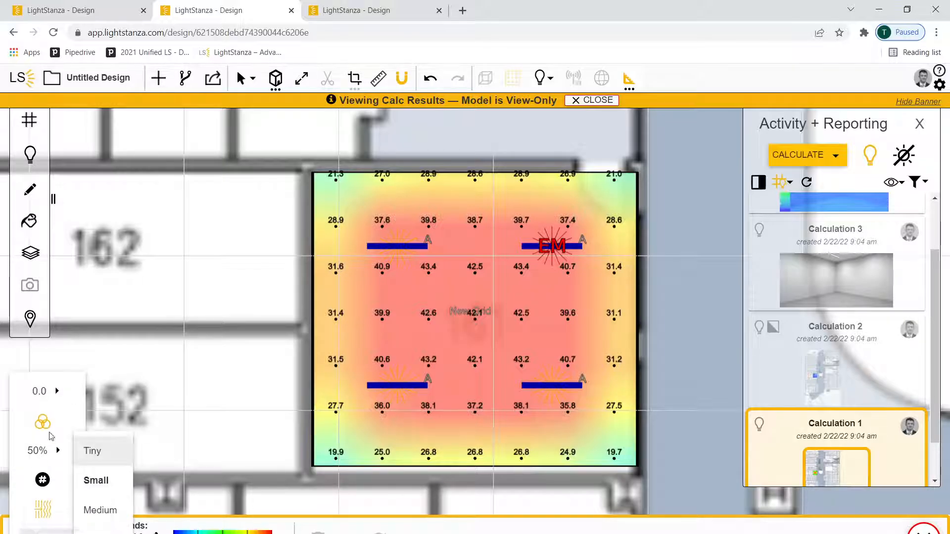
left_click(93, 394)
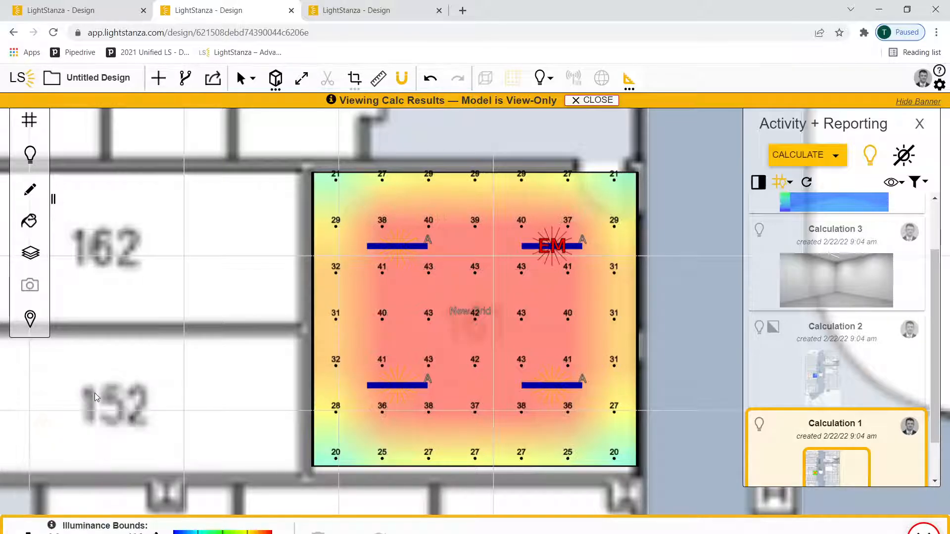
Turn the false-colour overlay of the Calculation 1 illuminance grid off and back on
left_click(23, 530)
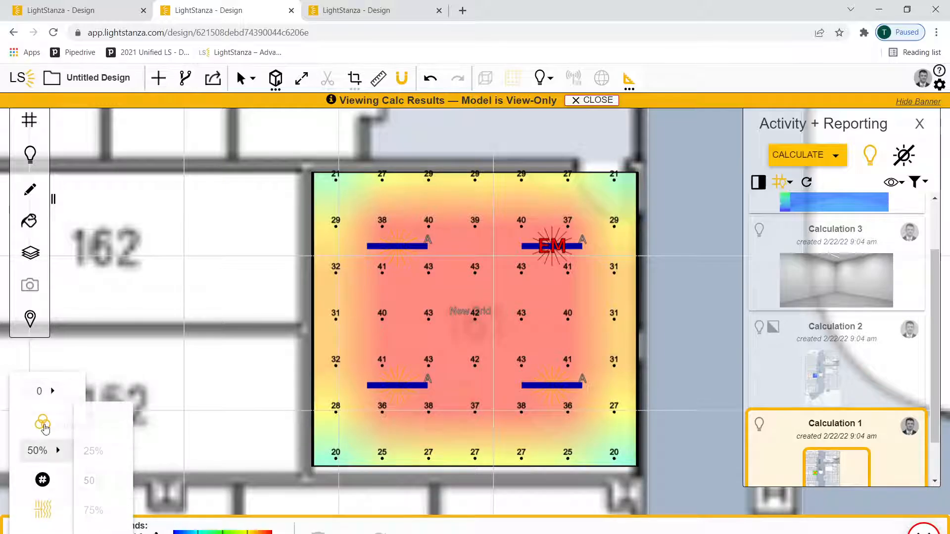
left_click(70, 415)
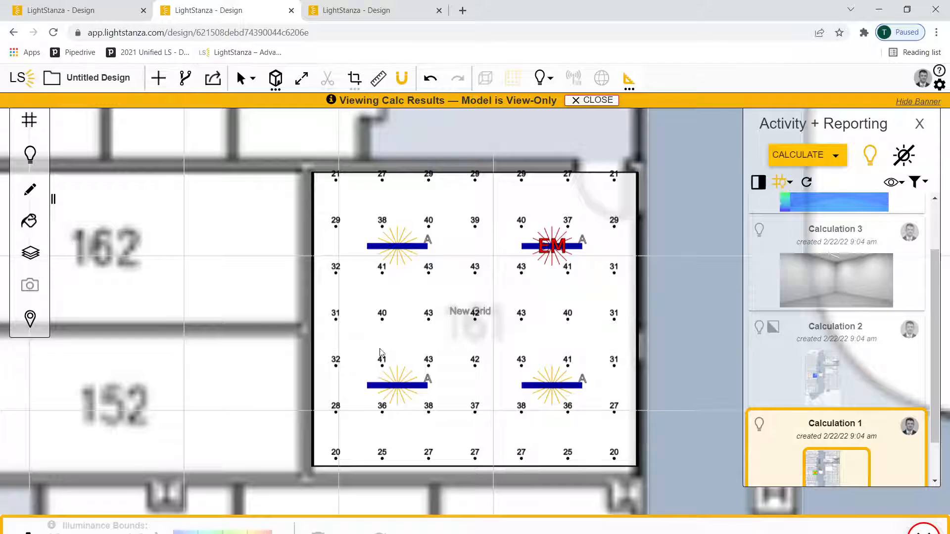
left_click(49, 526)
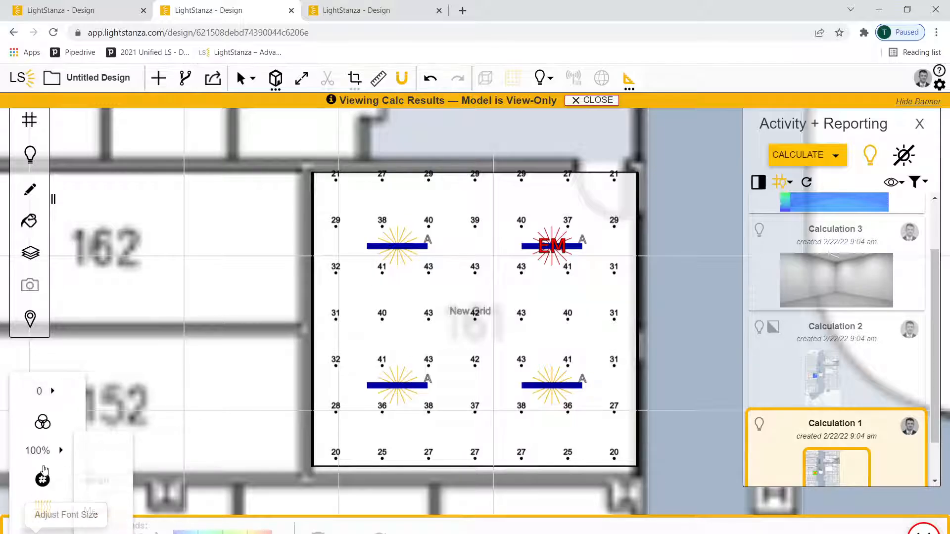
left_click(43, 422)
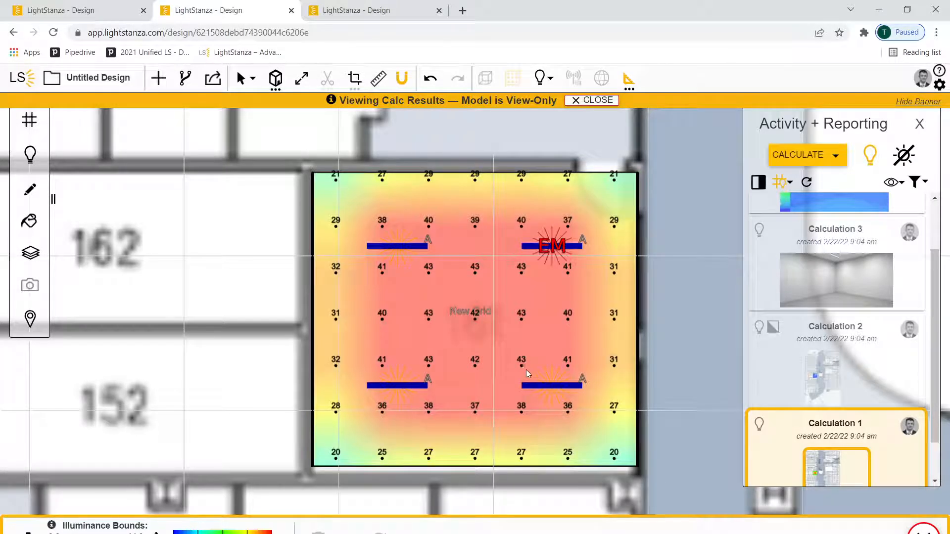
Open the Calculation 1 report and review its grid summary and luminaire schedule
scroll(822, 445, "down", 1)
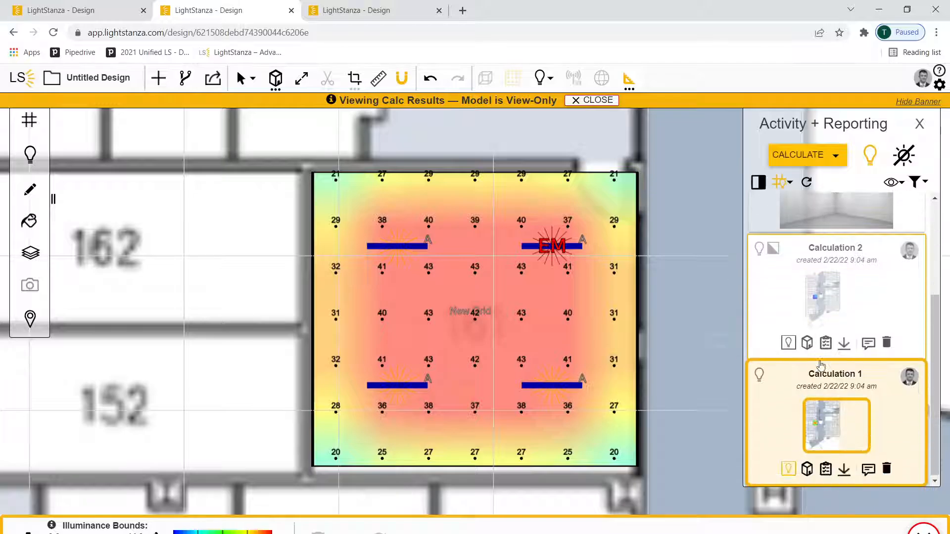
left_click(824, 468)
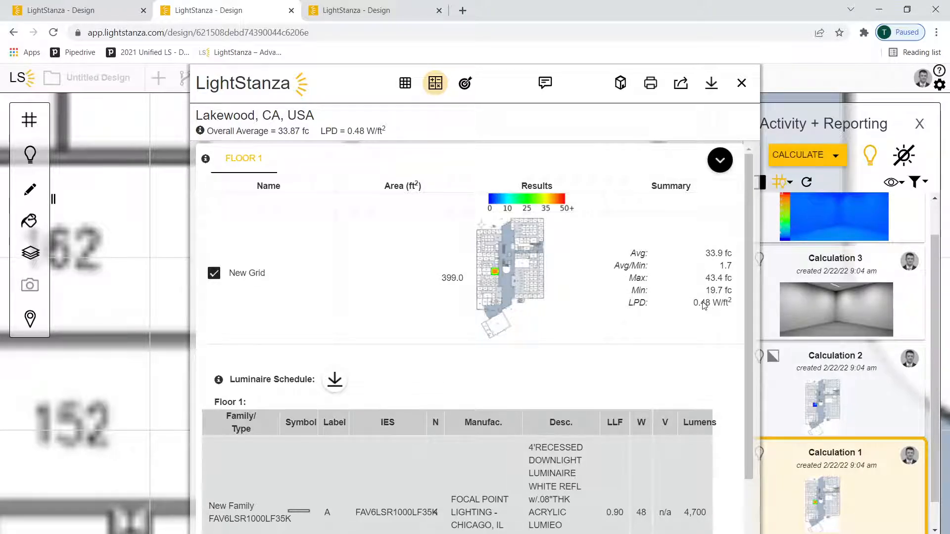
scroll(509, 257, "down", 2)
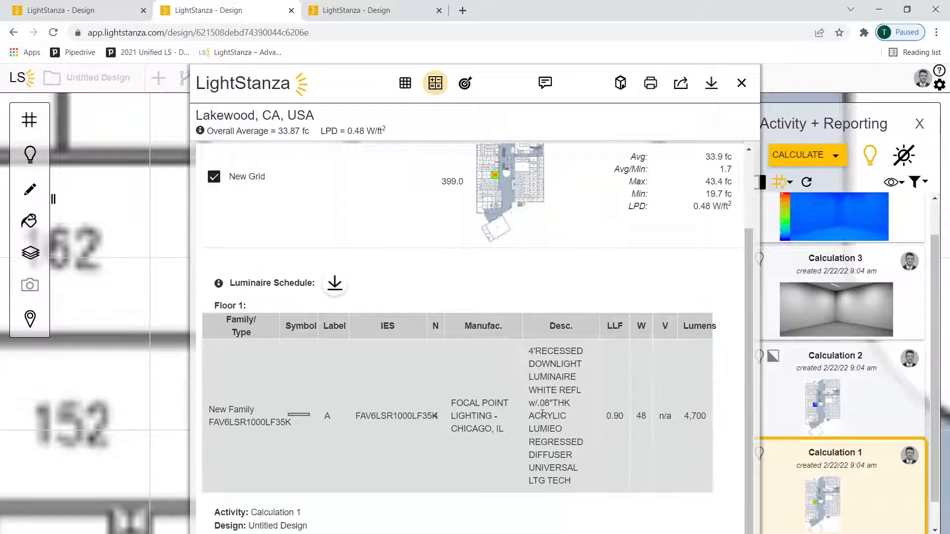
scroll(543, 414, "up", 2)
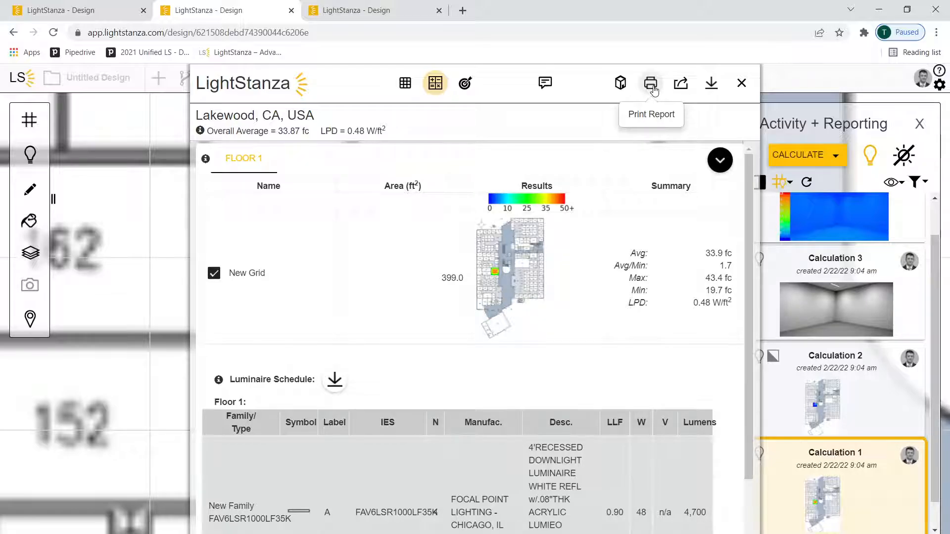
Download the Calculation 1 report files and open the downloaded archive
left_click(681, 84)
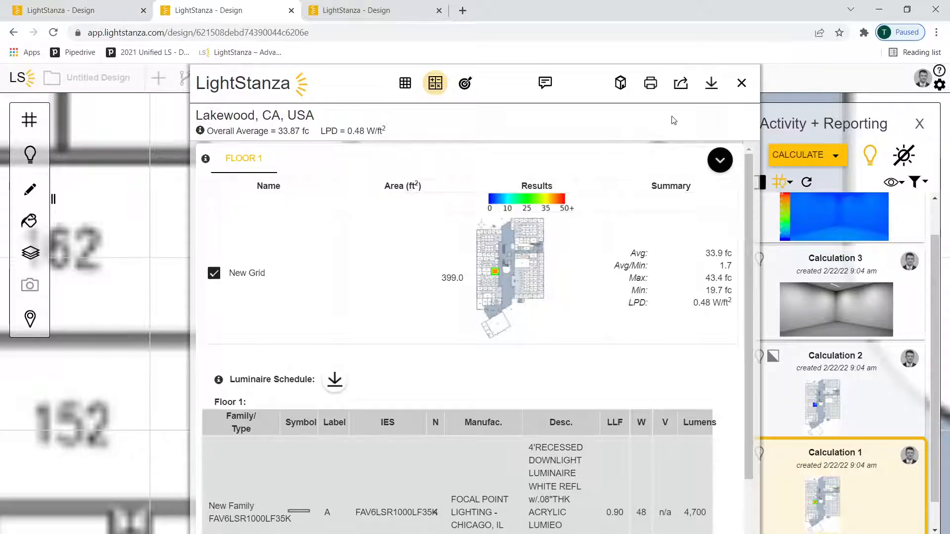
left_click(711, 83)
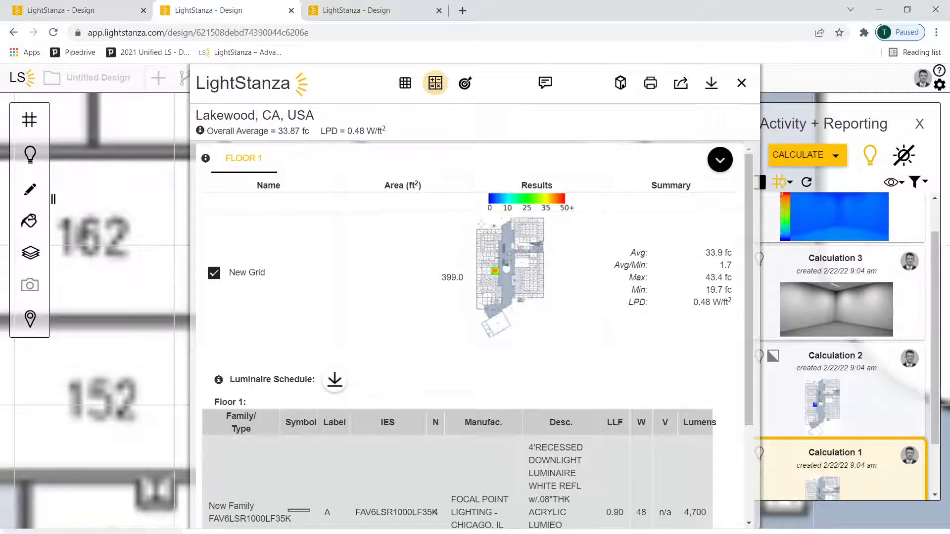
left_click(74, 533)
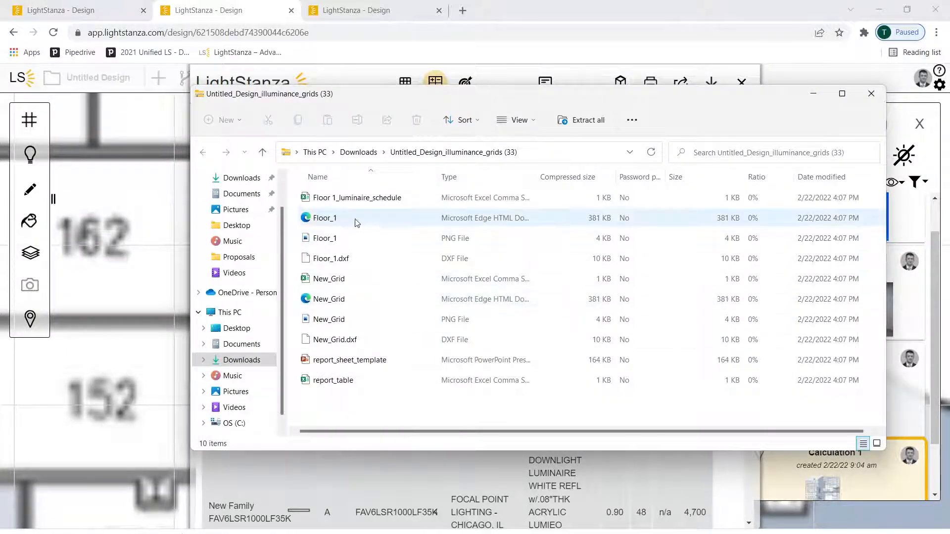
Look over the luminaire schedule, Floor_1.dxf and report_sheet_template files in the archive, and close the archive and the report
left_click(363, 201)
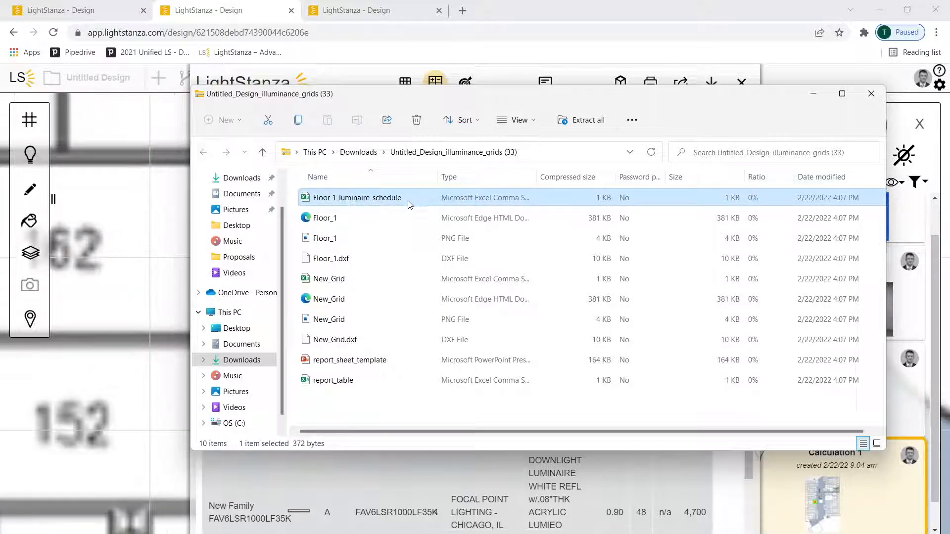
left_click(336, 266)
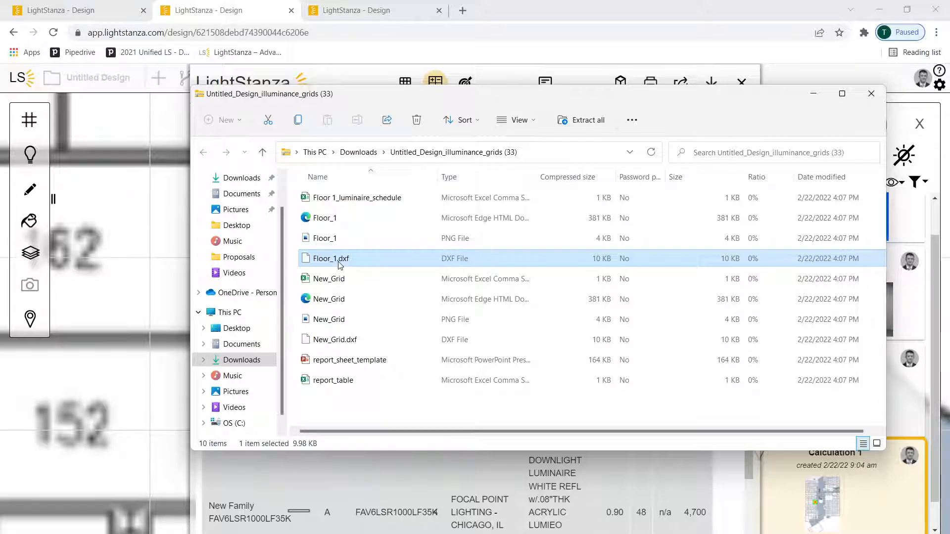
left_click(350, 366)
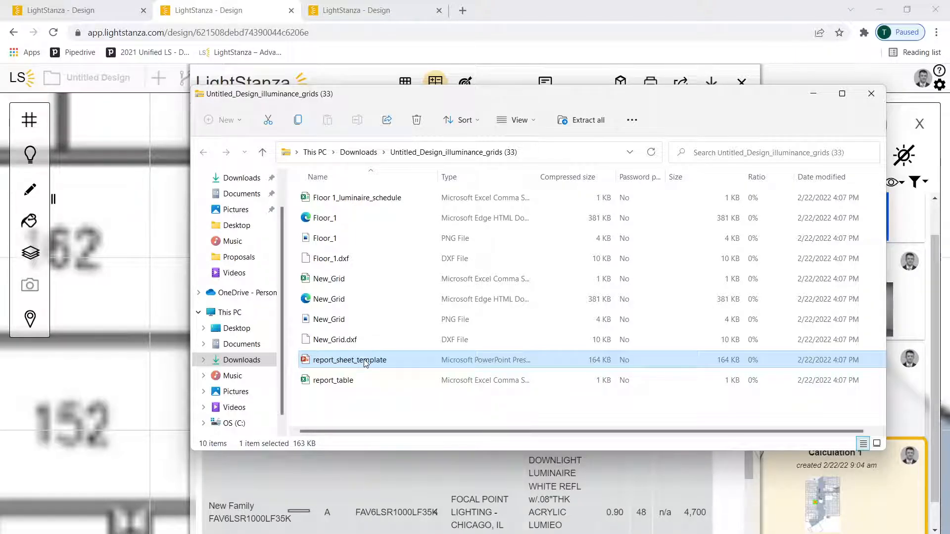
left_click(870, 94)
left_click(741, 81)
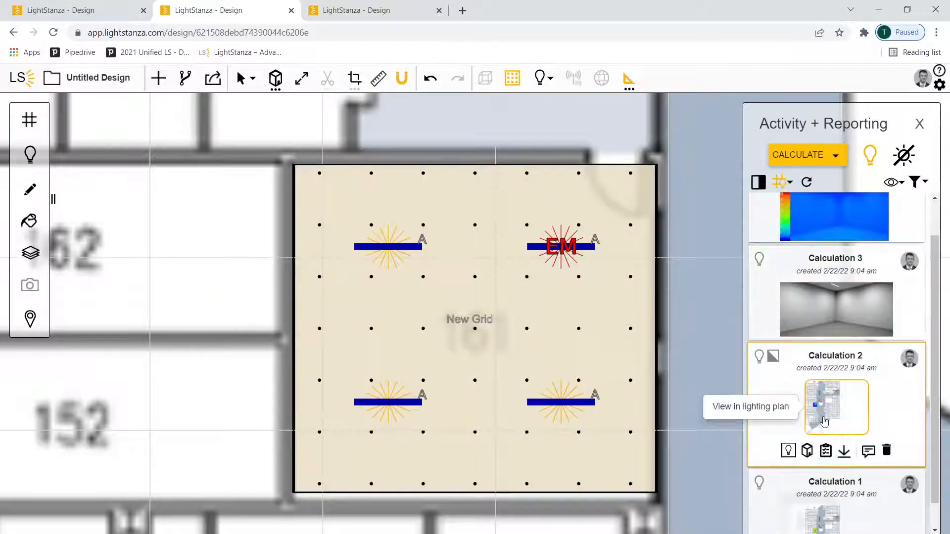
View the Calculation 2 emergency results in the lighting plan, and check the rendering report of Calculation 3
left_click(832, 403)
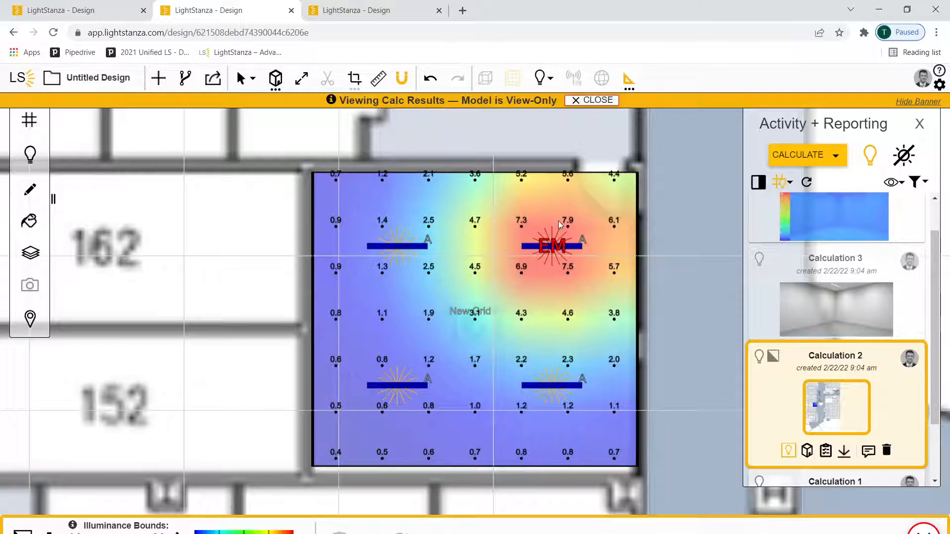
mouse_move(818, 324)
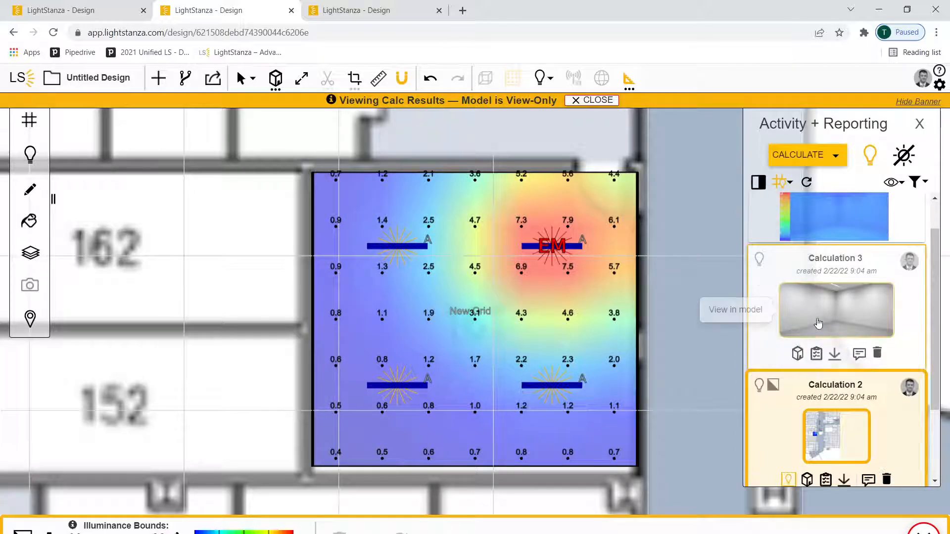
left_click(817, 354)
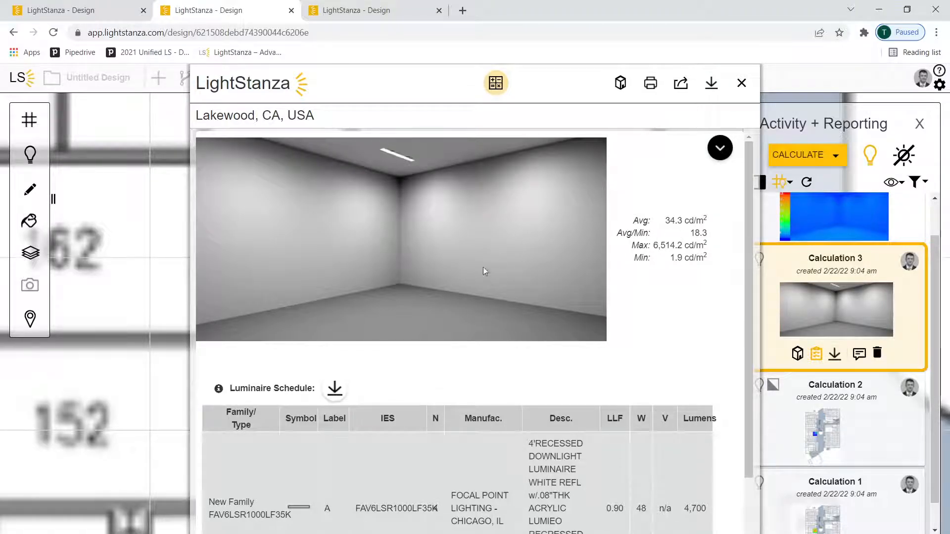
left_click(741, 83)
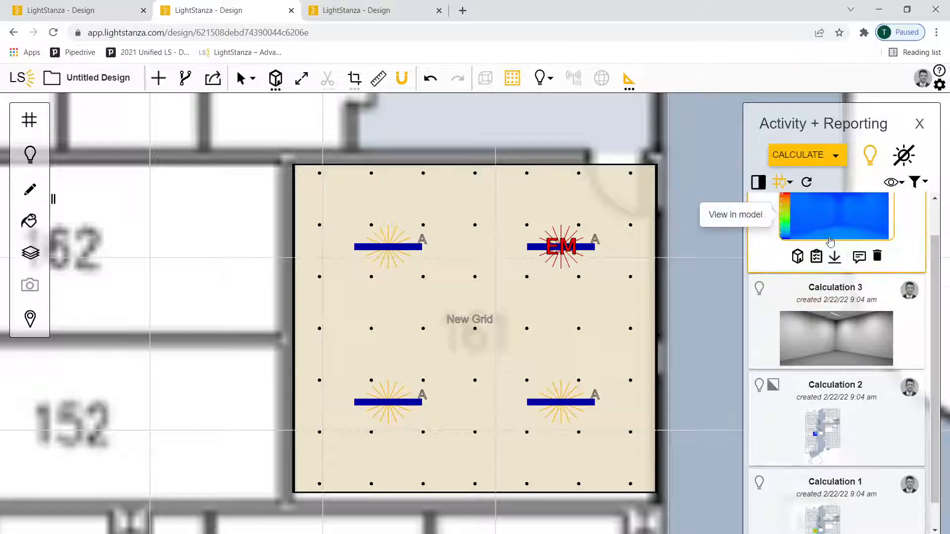
Show the Calculation 4 false-colour rendering in the model
left_click(748, 238)
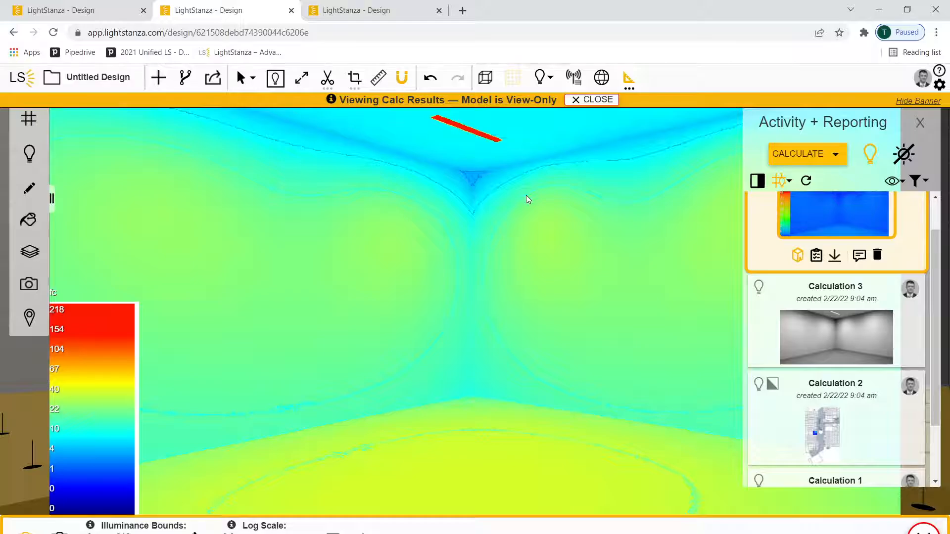
scroll(836, 273, "up", 1)
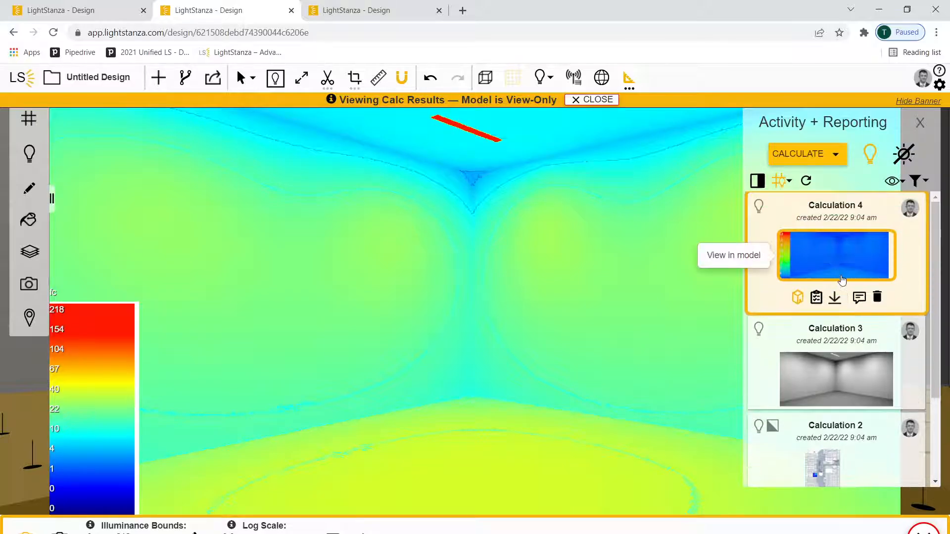
Draft a comment on Calculation 3 that mentions a colleague with "+" and reads "Hey client take a look at this."
scroll(850, 297, "down", 3)
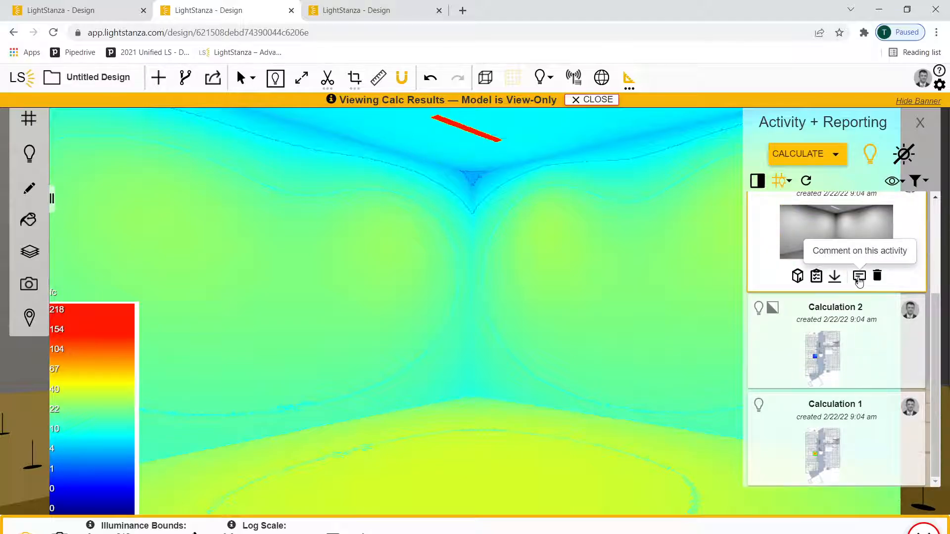
left_click(858, 277)
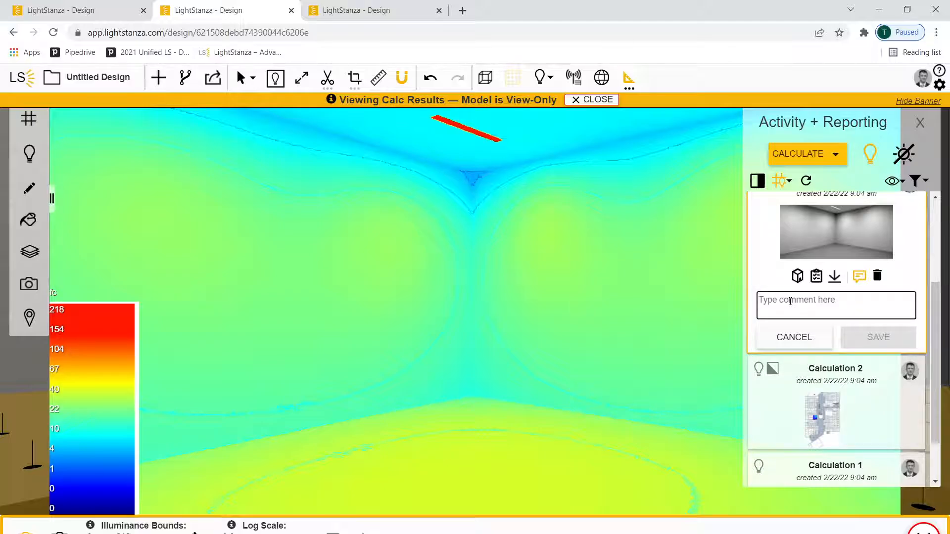
type("+")
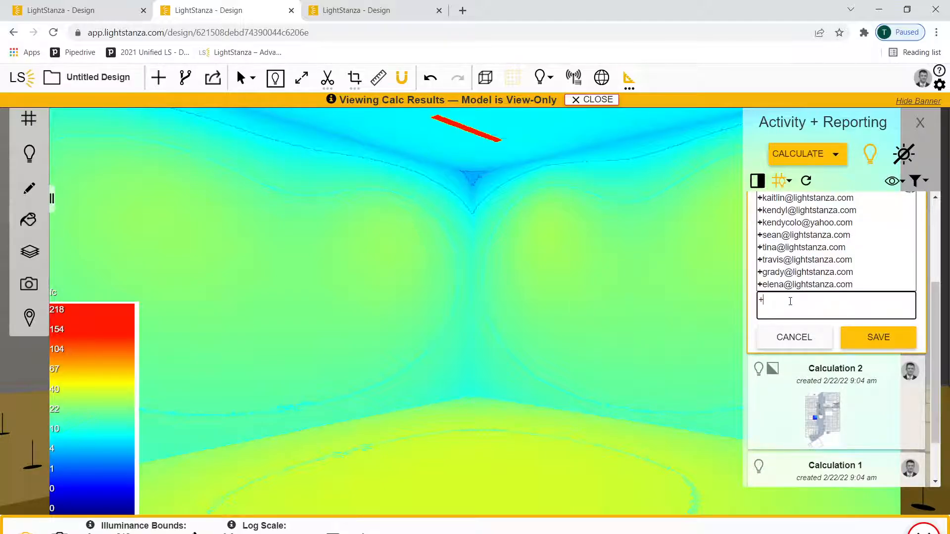
left_click(775, 274)
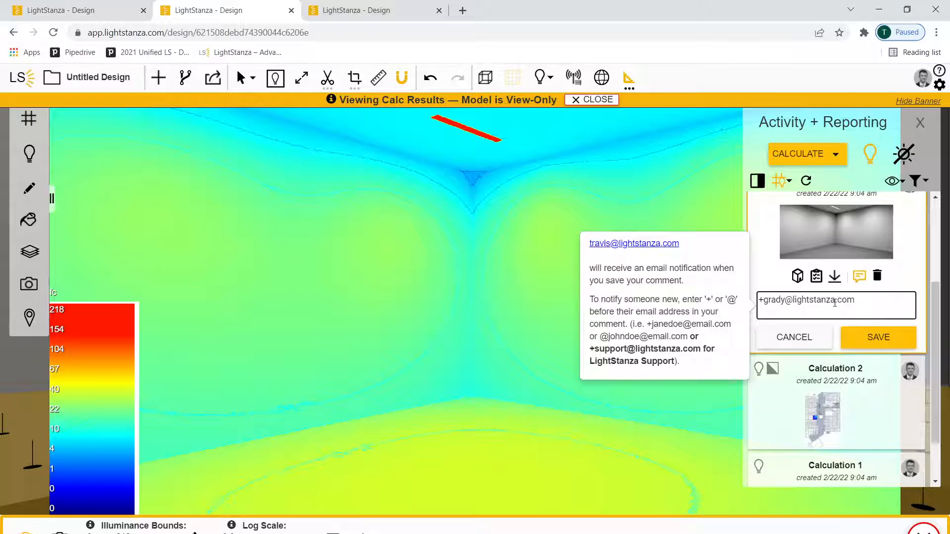
type("Hey client take a a l")
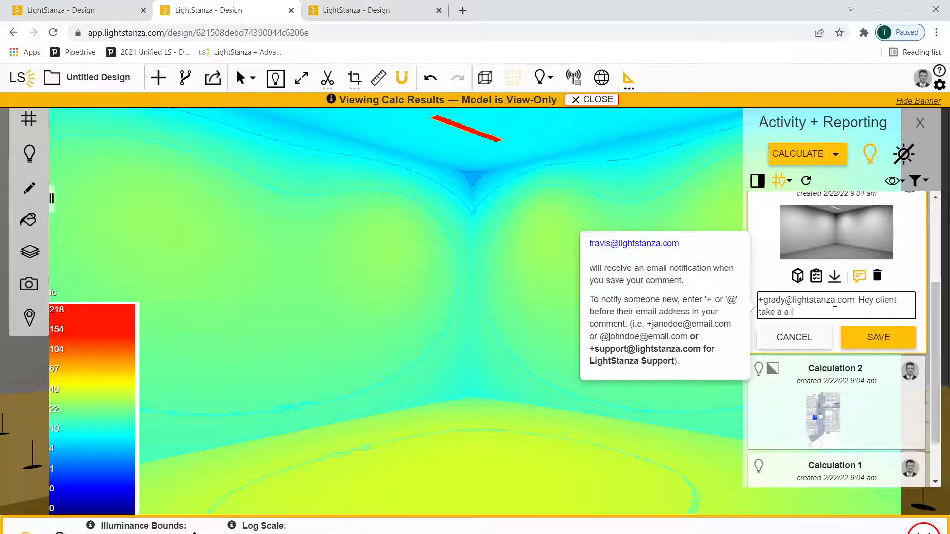
type("ook at this.")
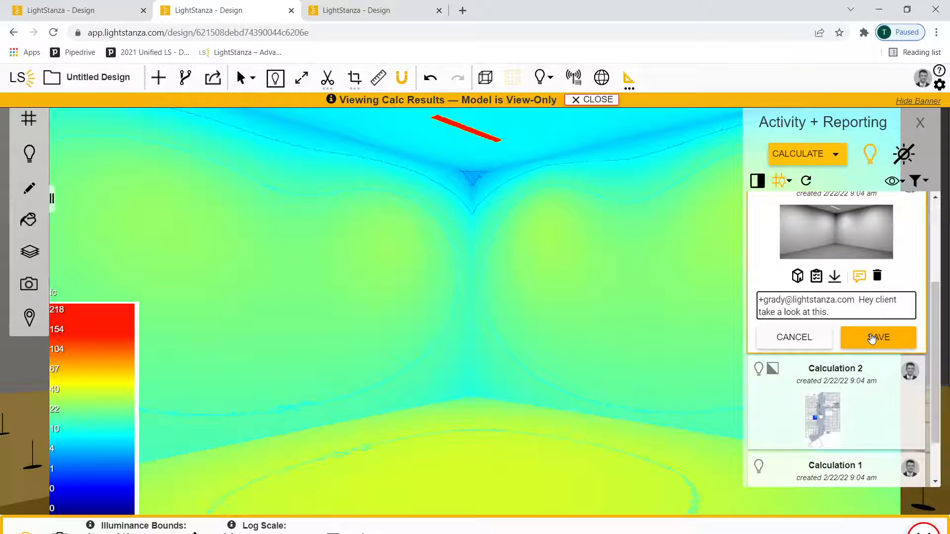
mouse_move(853, 312)
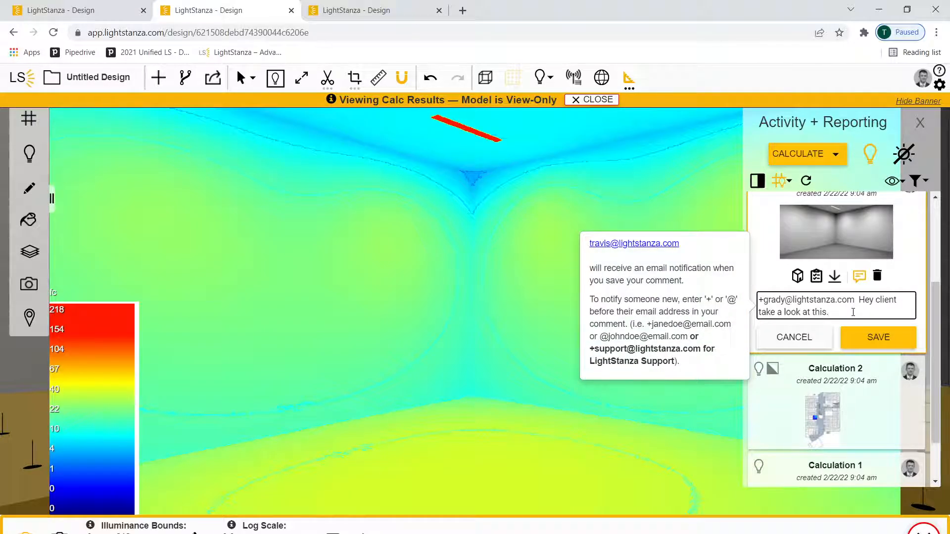
Replace the draft comment with an "@" mention of another colleague and the text "Check out this rendering."
left_click_drag(848, 313, 758, 299)
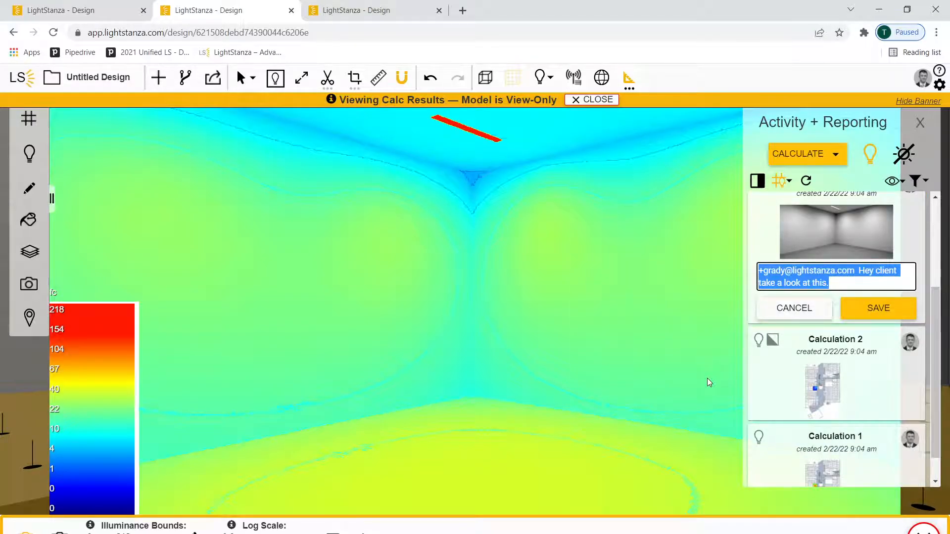
type("@")
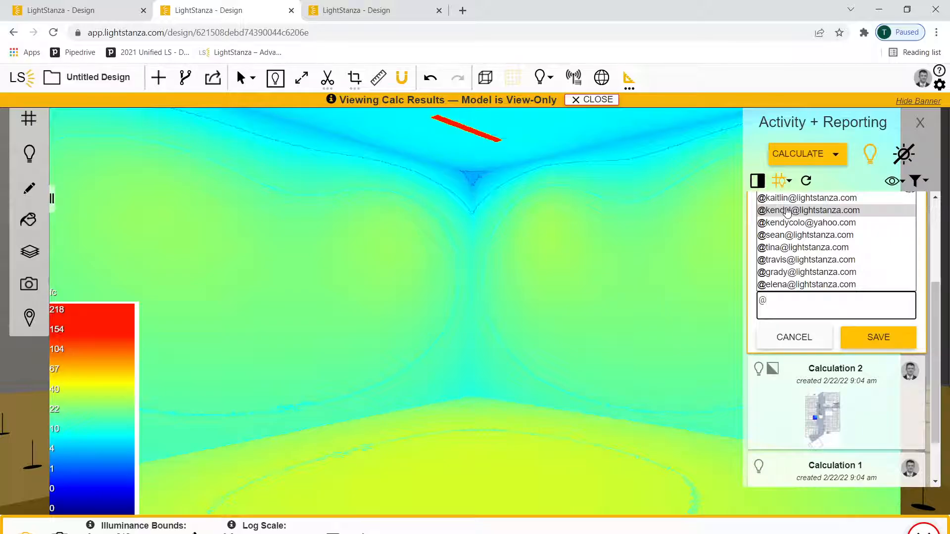
left_click(787, 210)
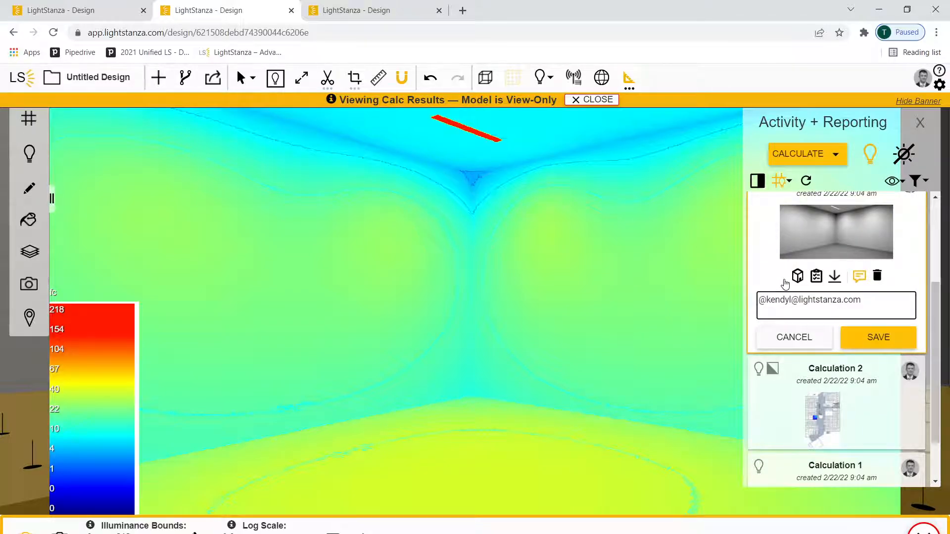
type("Check out this rendering.")
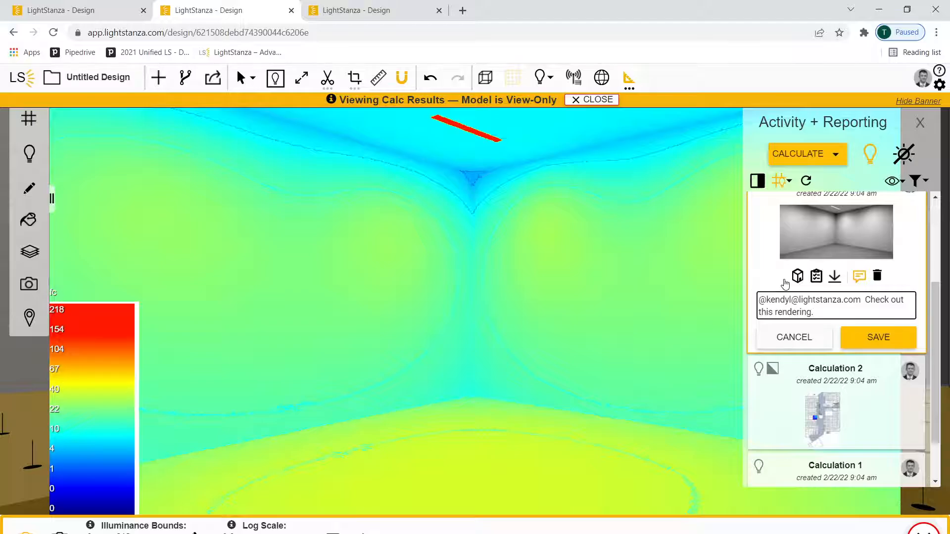
Replace the draft comment on Calculation 3 with a "+" mention of the LightStanza support address
triple_click(831, 311)
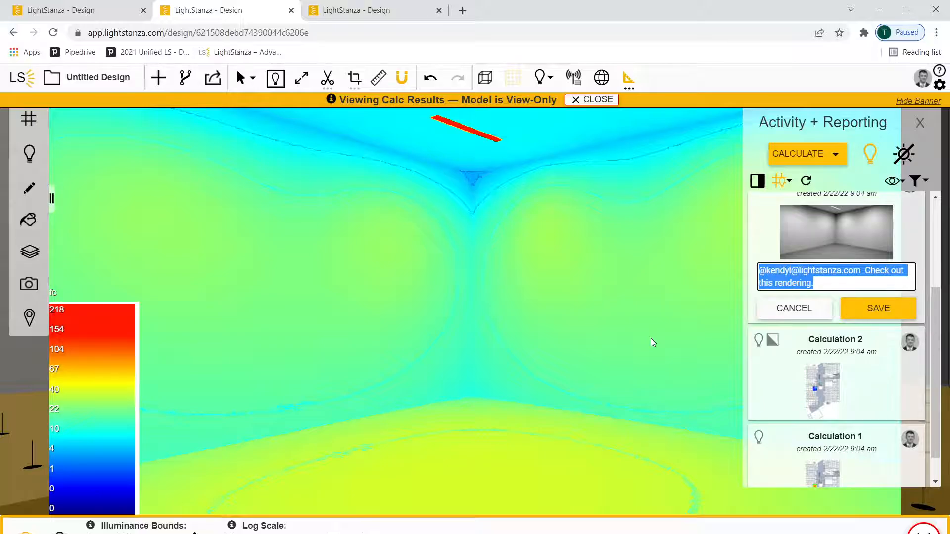
type("+su")
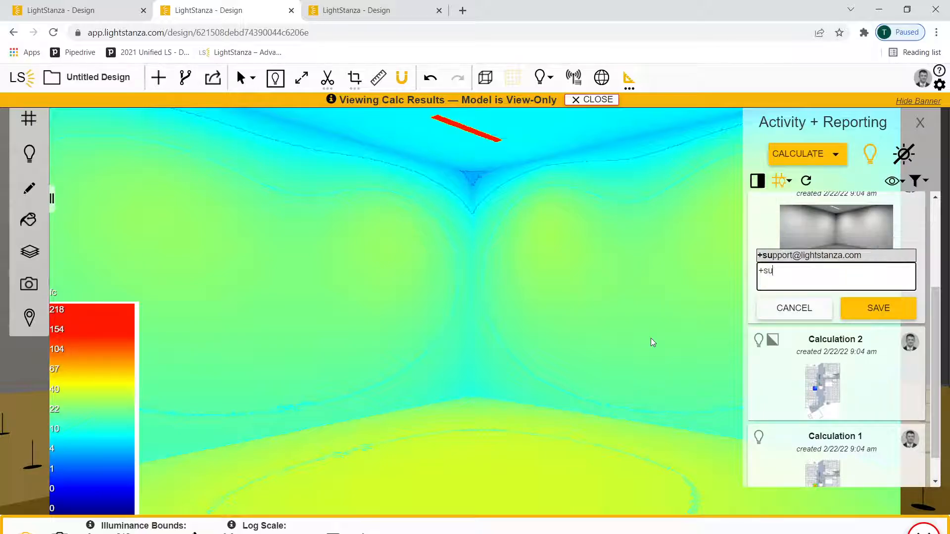
left_click(804, 285)
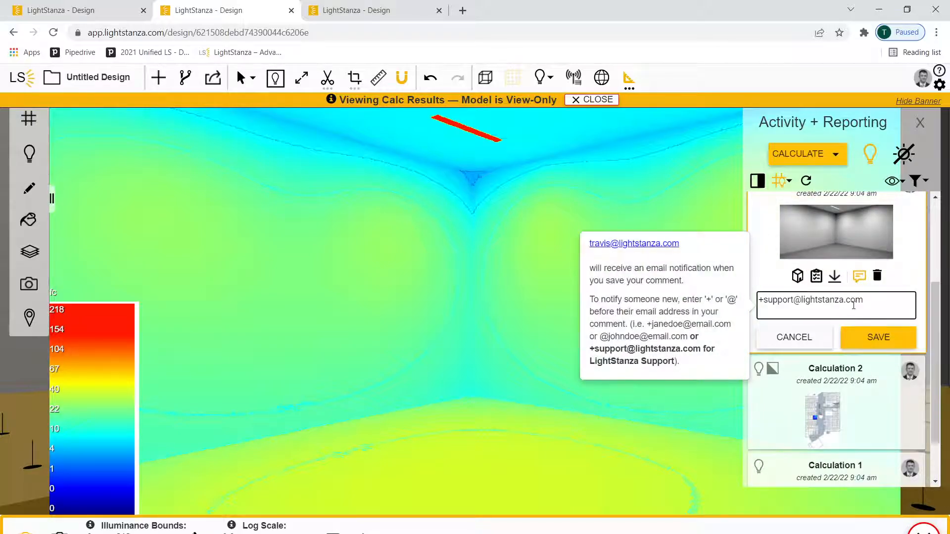
Extend the draft comment on Calculation 3 after the support mention with "Hey this doesn't look right", correcting the missing space
type("Hey this doesn'tlook r")
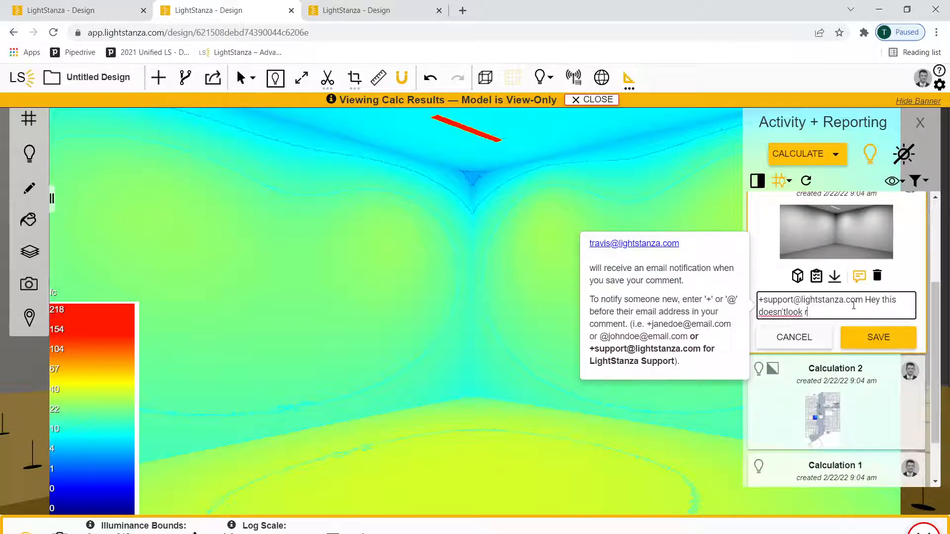
type("ight")
right_click(787, 312)
key("Escape")
left_click(787, 312)
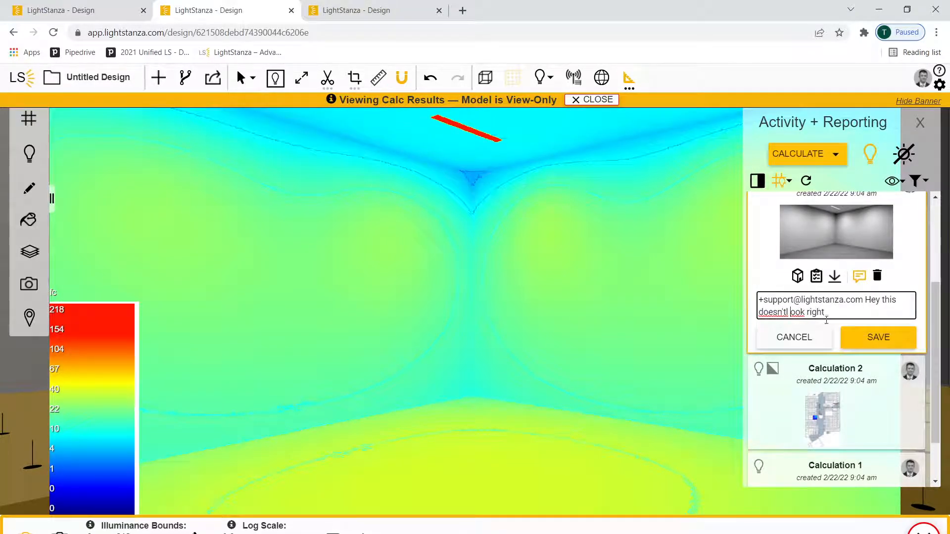
left_click(805, 315)
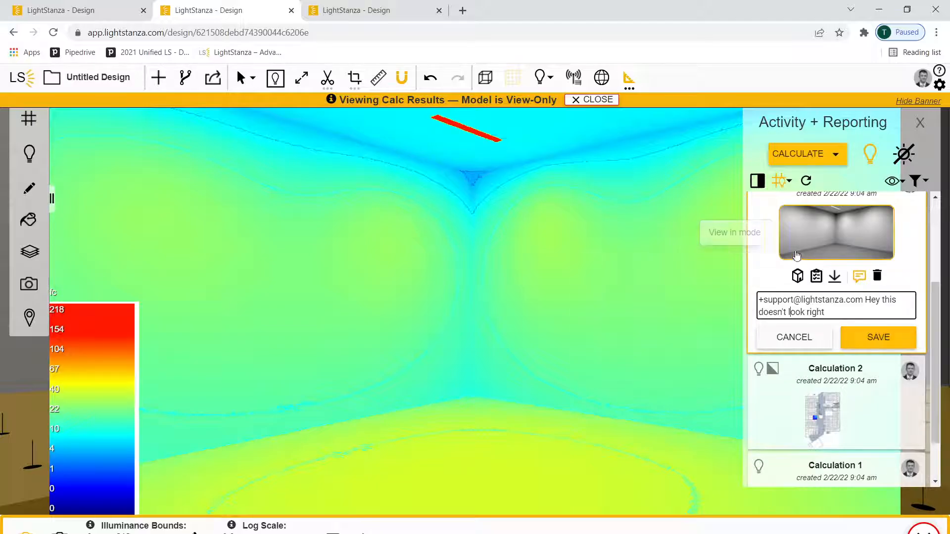
Remove the calculation results from the viewer and switch the design to the 2D plan view
left_click(592, 100)
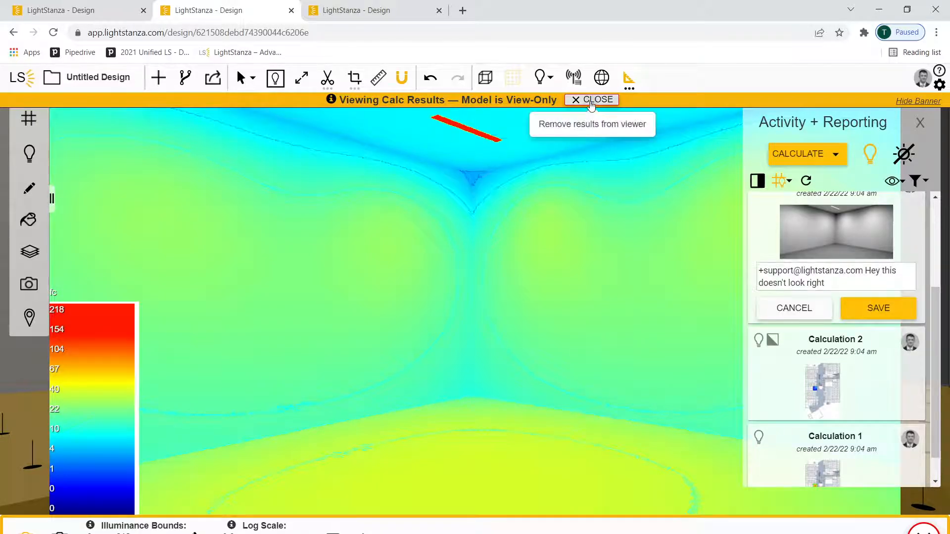
left_click(276, 77)
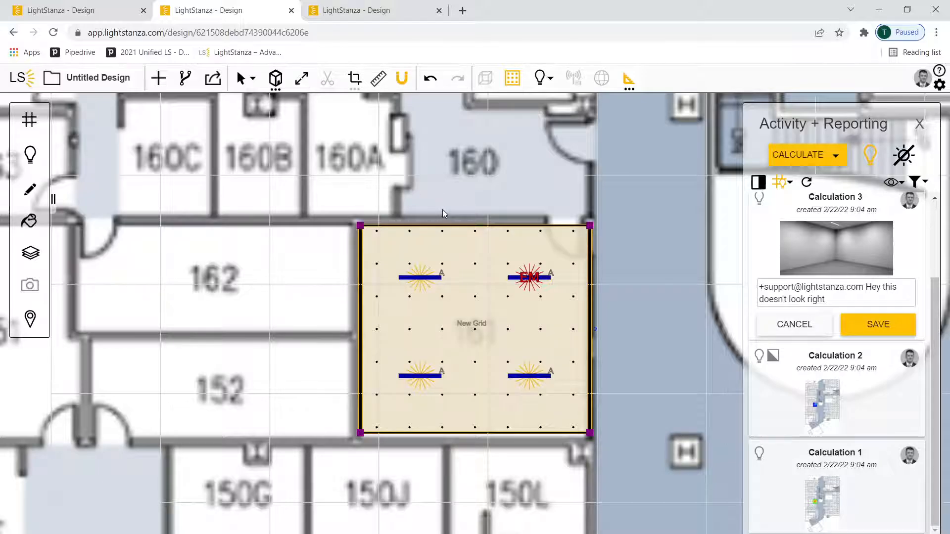
Look through the designs and calculation activity in the 1/10/22 Revit Exports folder and return to the folder overview
left_click(22, 80)
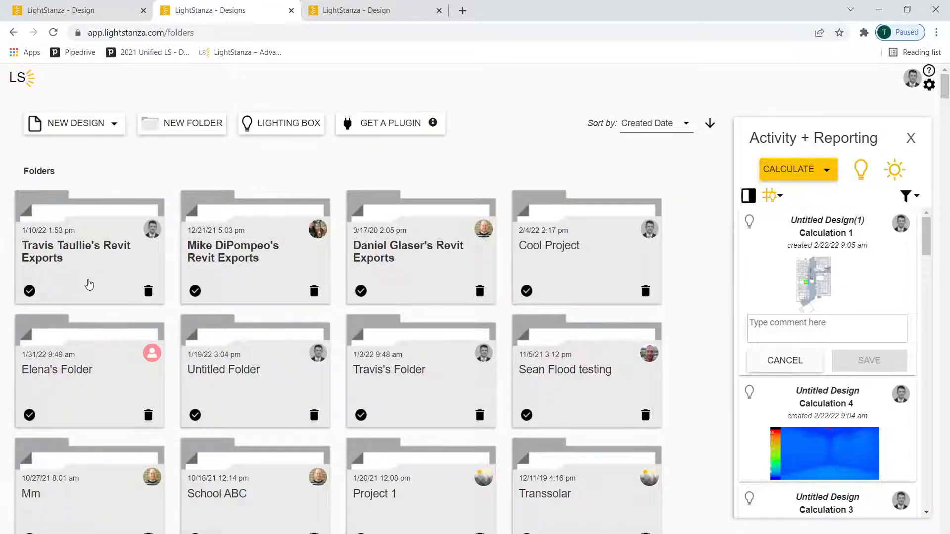
left_click(94, 271)
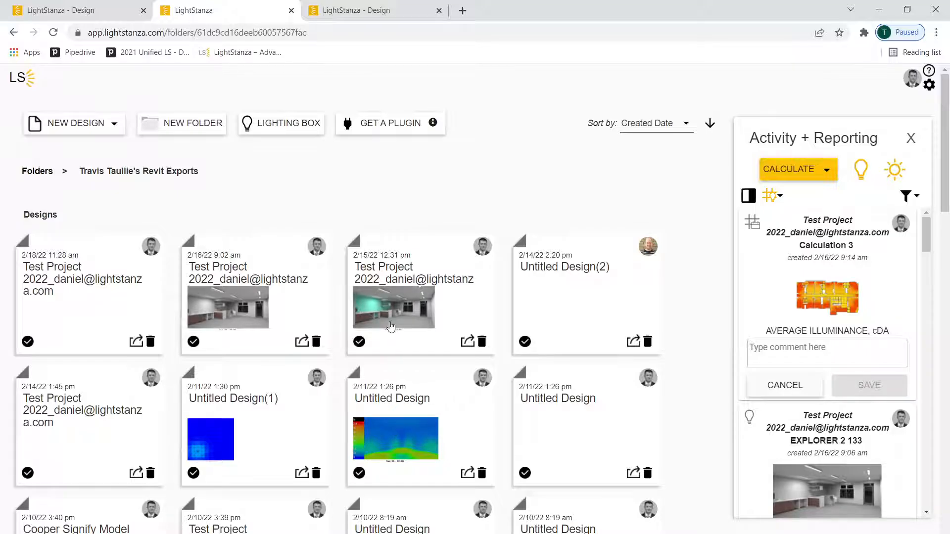
scroll(827, 278, "down", 3)
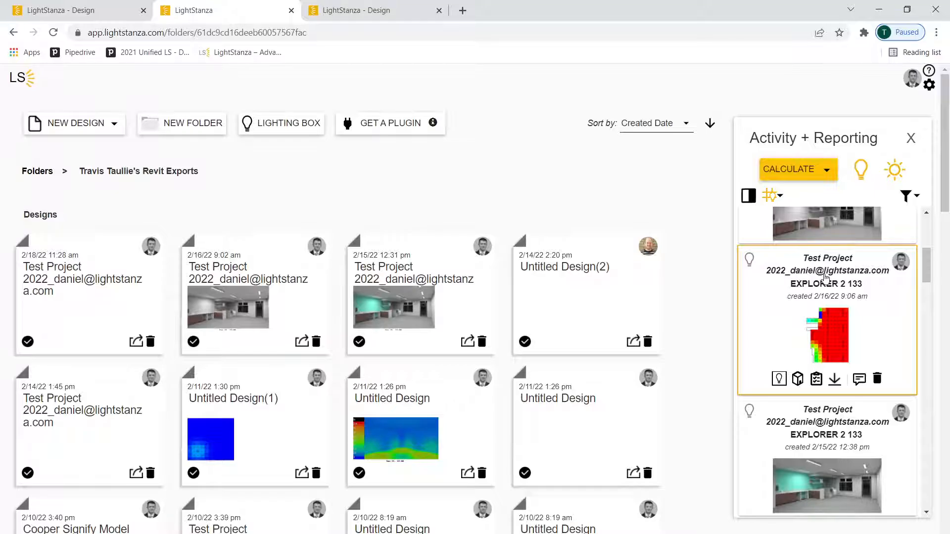
left_click(22, 78)
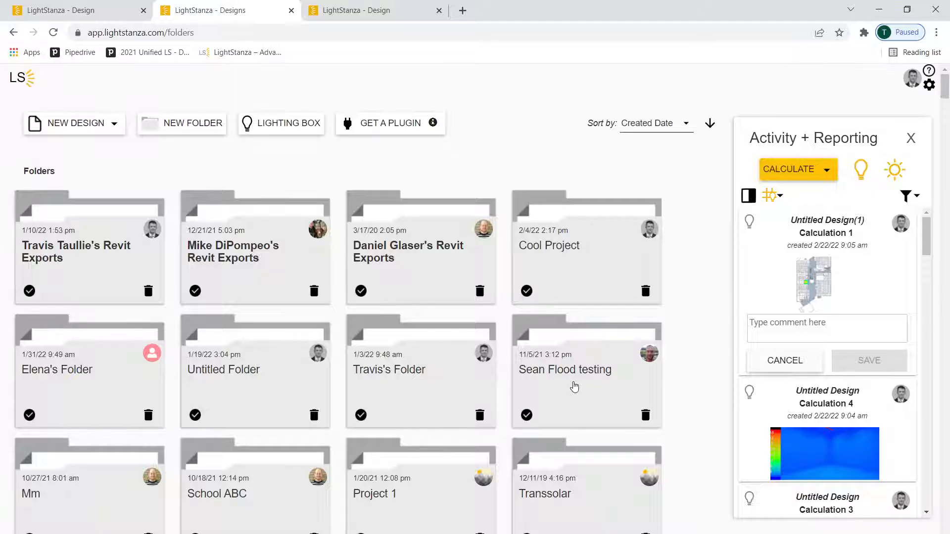
Close the remaining LightStanza browser tabs and switch to the first floor ceiling plan in Autodesk Revit
left_click(292, 11)
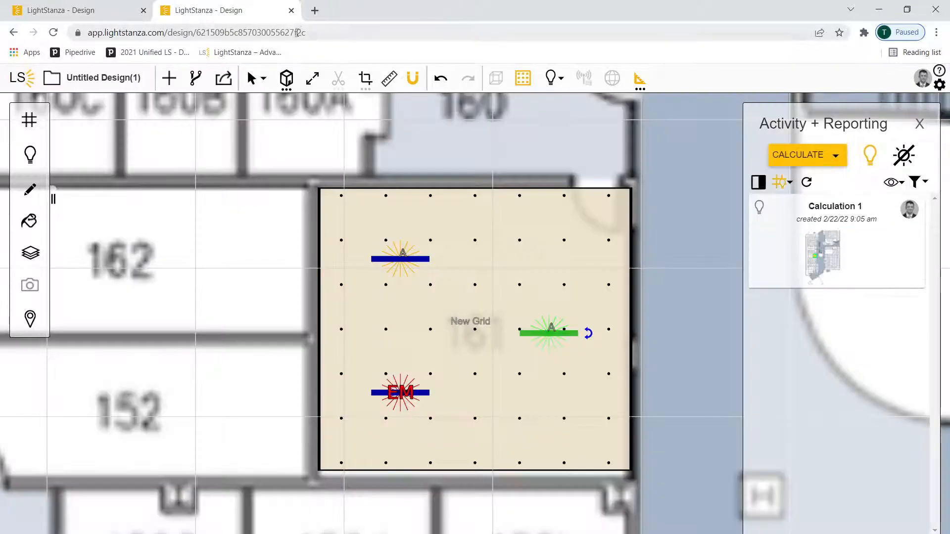
left_click(292, 10)
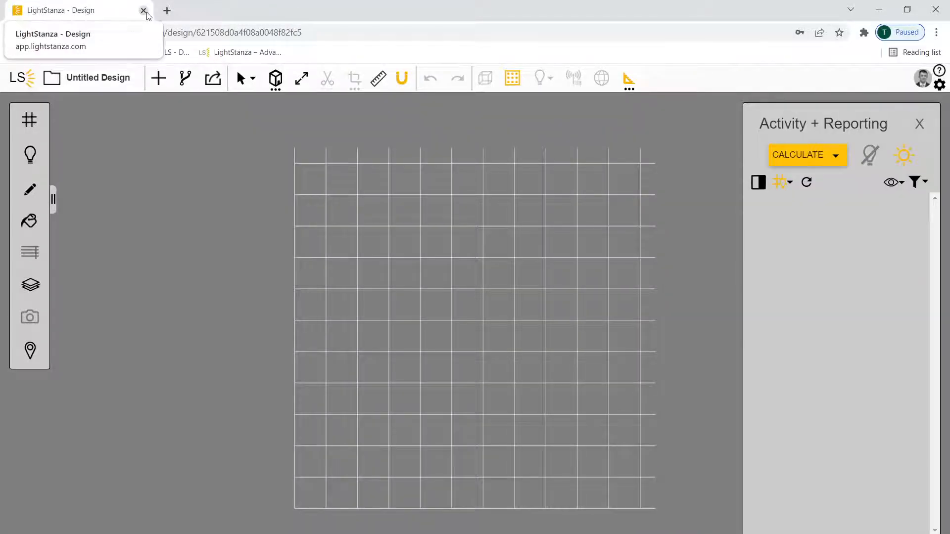
left_click(143, 11)
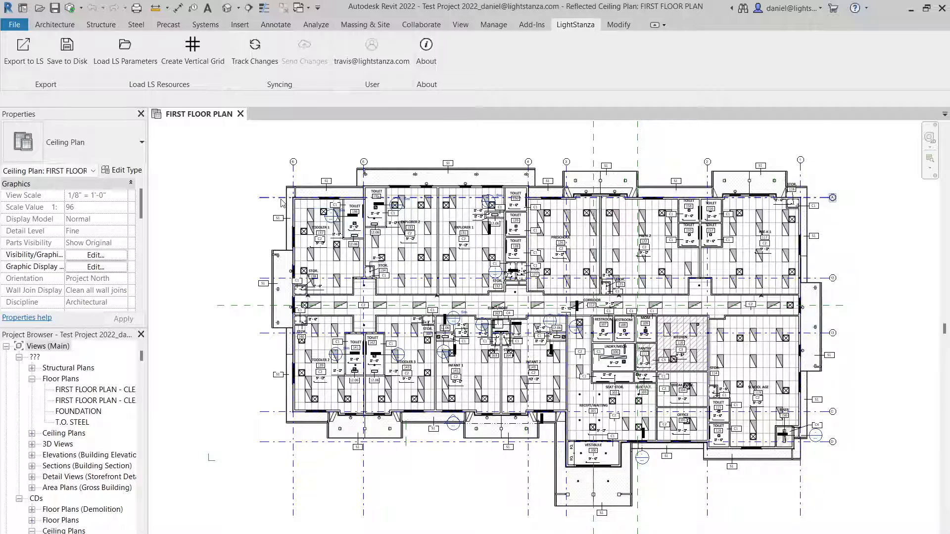
Start the LightStanza export in Revit with an automatically selected 3D view and reposition the export options dialog
left_click(22, 55)
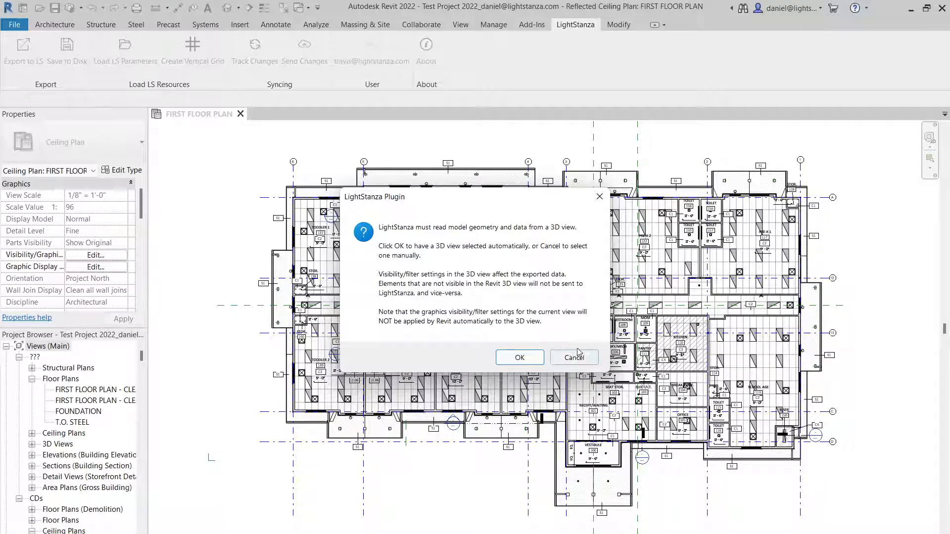
left_click(520, 358)
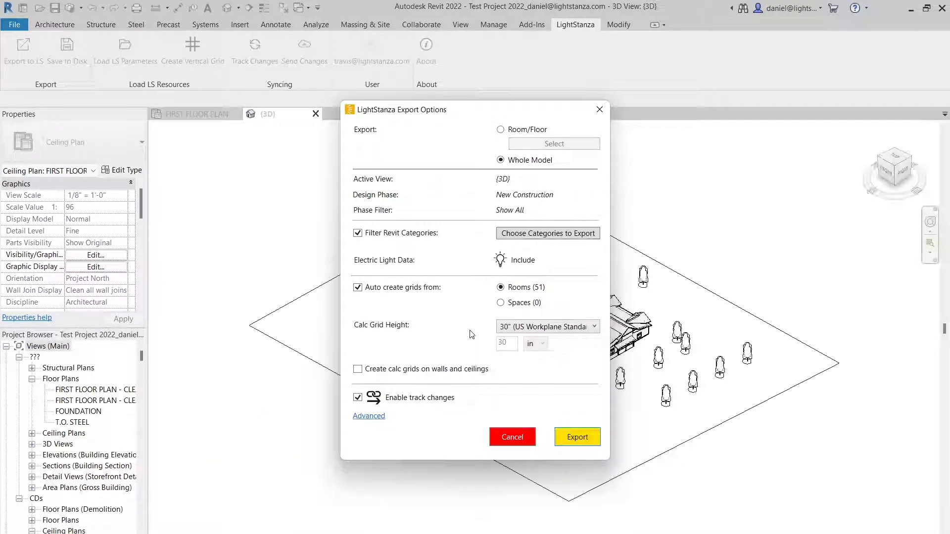
left_click_drag(476, 114, 264, 127)
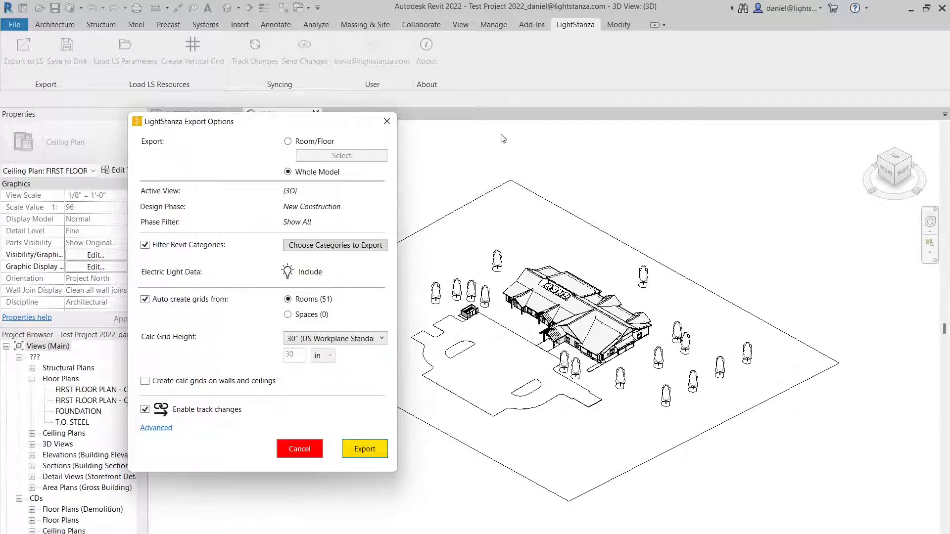
left_click_drag(225, 122, 509, 136)
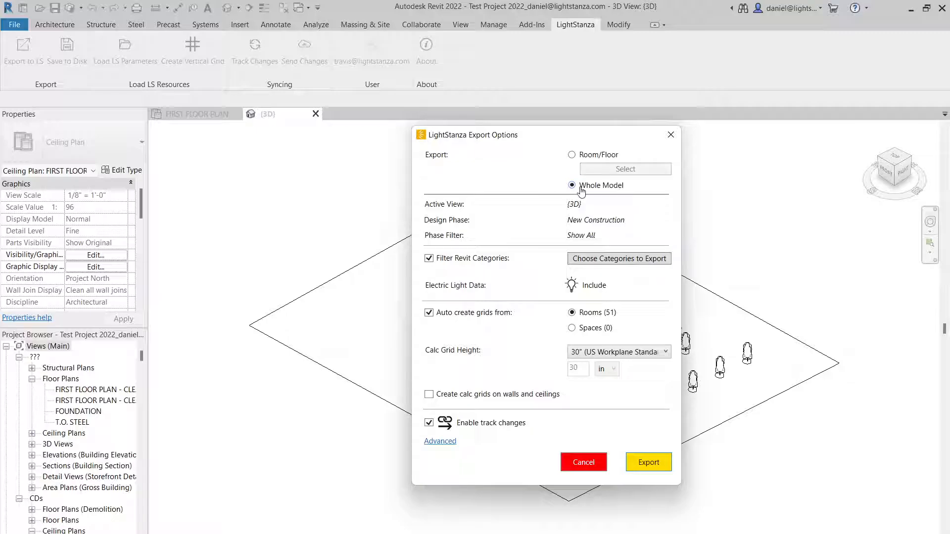
Set the export scope to Room/Floor, then include and exclude all FIRST FLOOR PLAN rooms at once
left_click(572, 154)
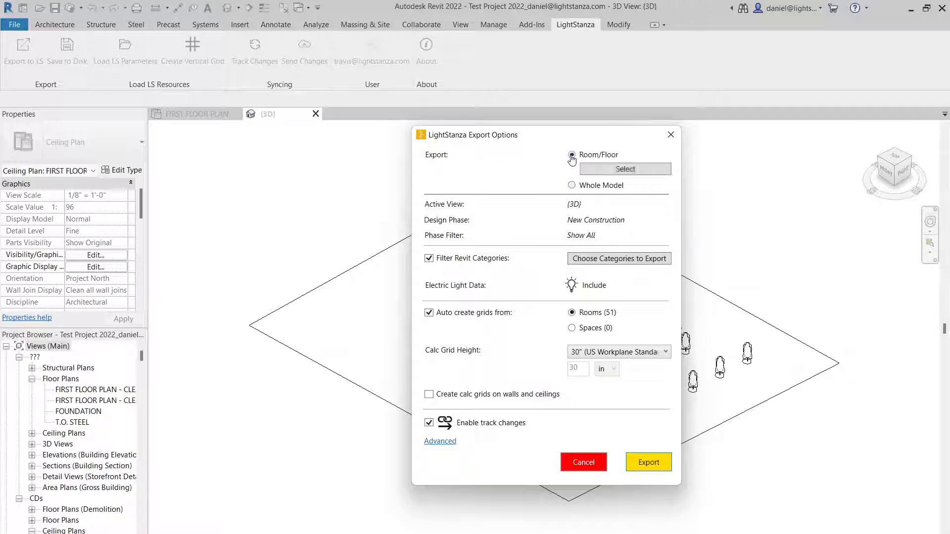
left_click(615, 170)
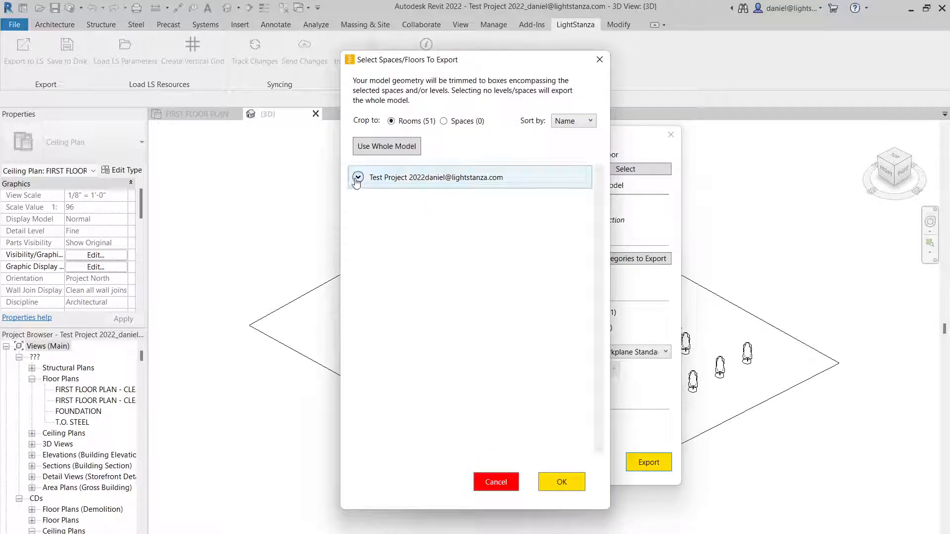
left_click(363, 196)
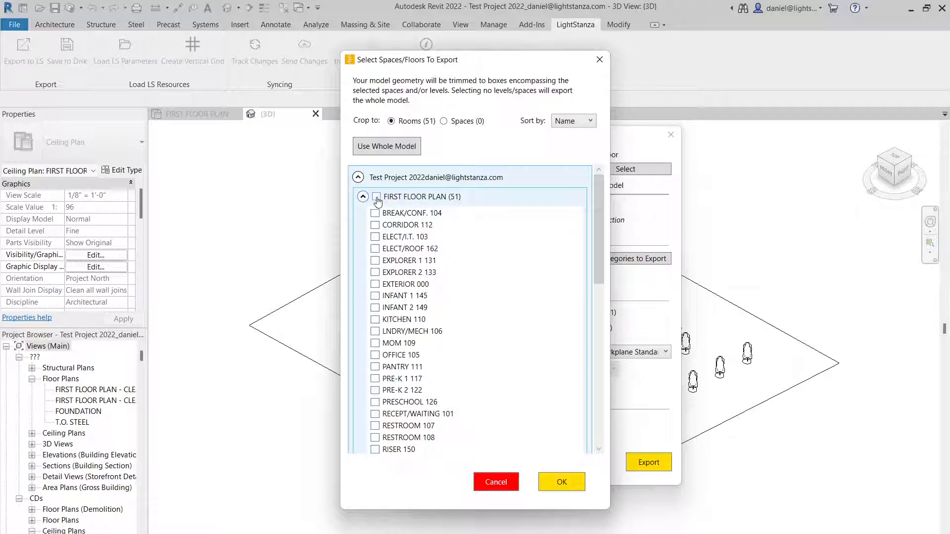
left_click(376, 197)
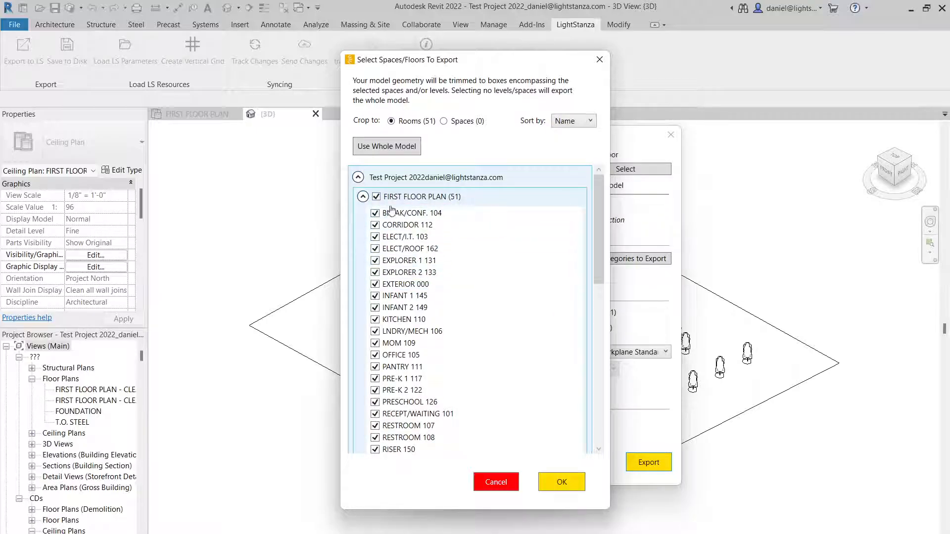
left_click(376, 197)
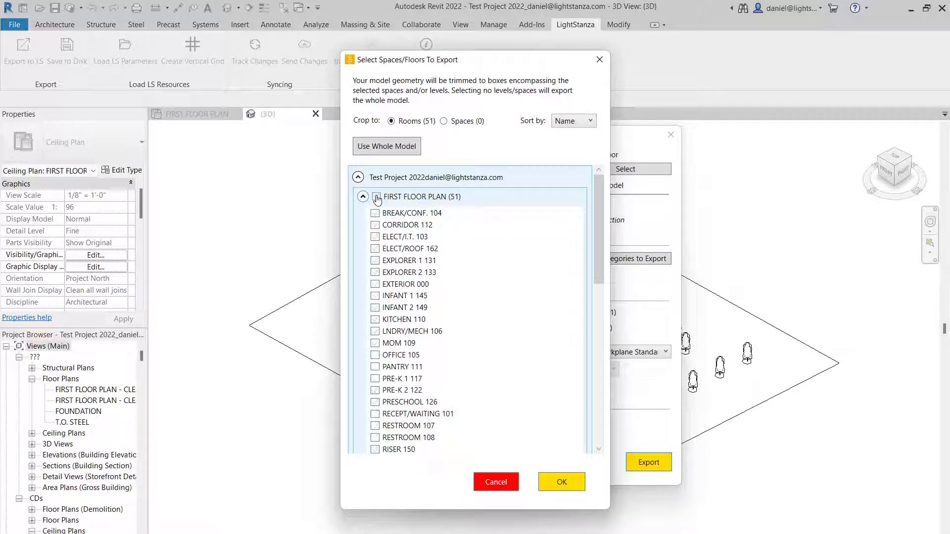
Limit the export to ELECT/I.T. 103, EXTERIOR 000, MOM 109 and PRESCHOOL 126, then restore the scope to Whole Model
left_click(375, 236)
left_click(375, 283)
left_click(375, 342)
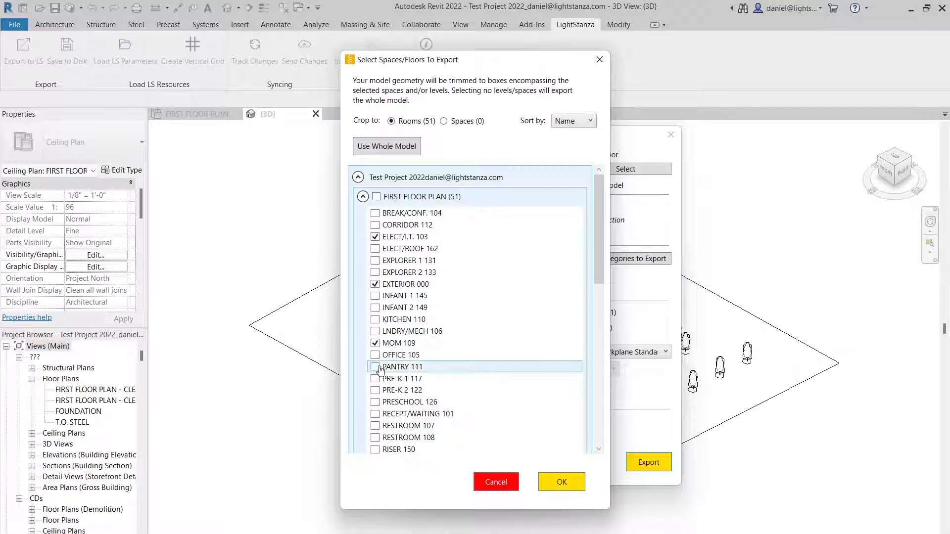
left_click(374, 402)
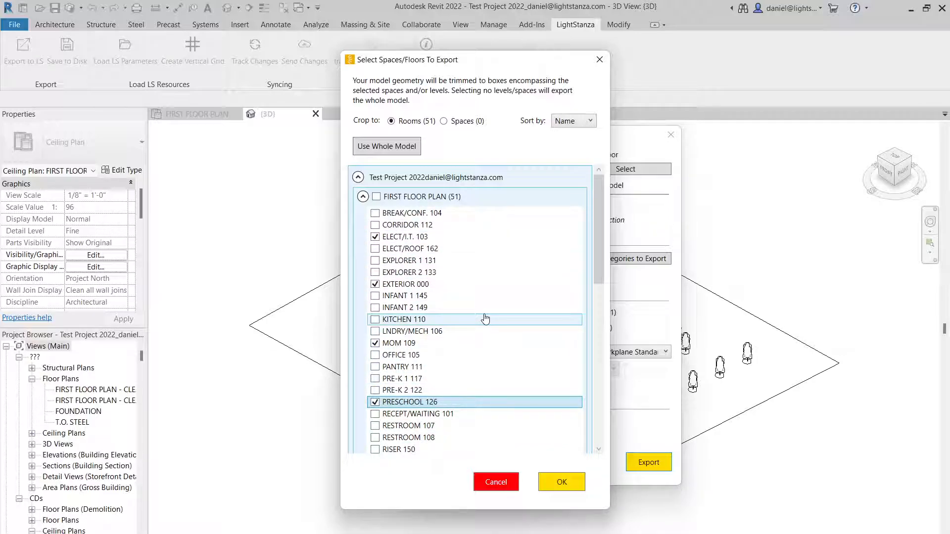
left_click(559, 483)
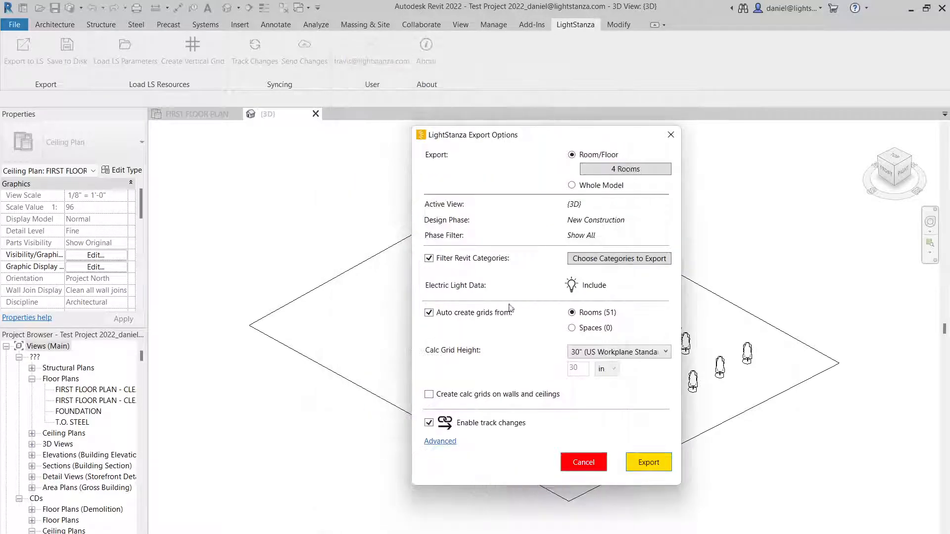
left_click(573, 186)
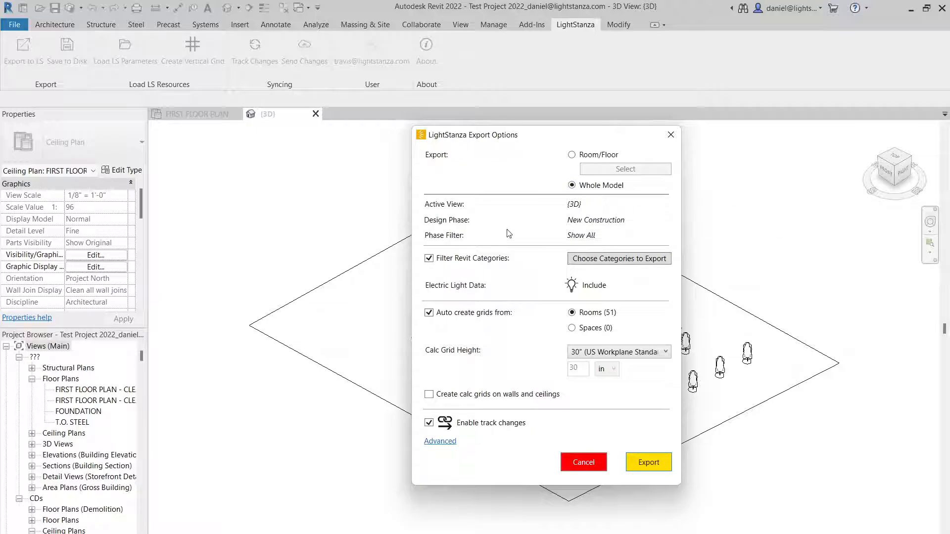
Try including every Revit category in the export, then apply the Minimal category preset instead
mouse_move(464, 266)
left_click(626, 262)
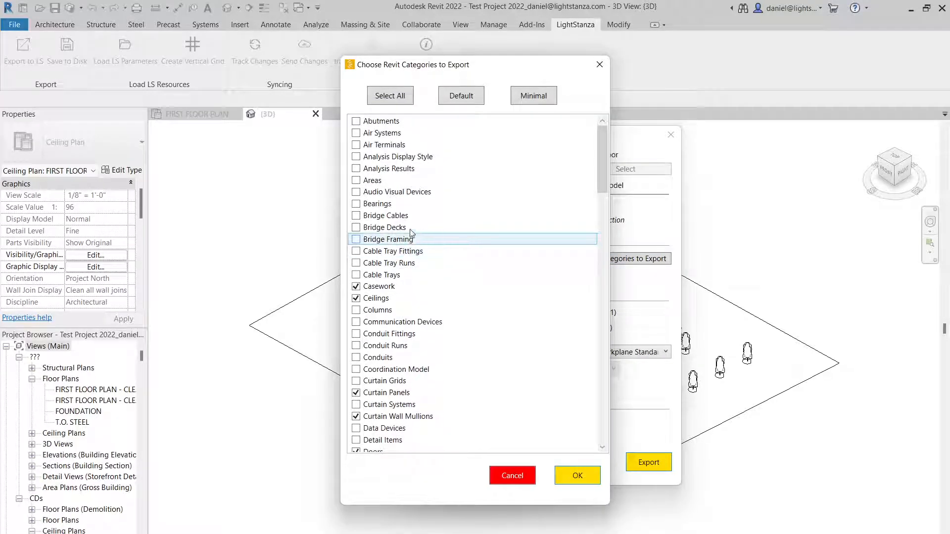
left_click(389, 99)
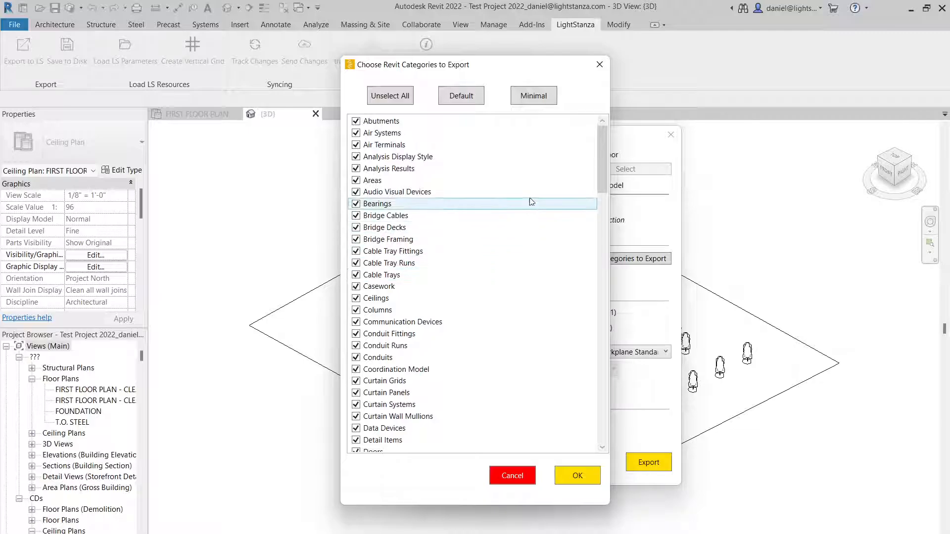
left_click(536, 101)
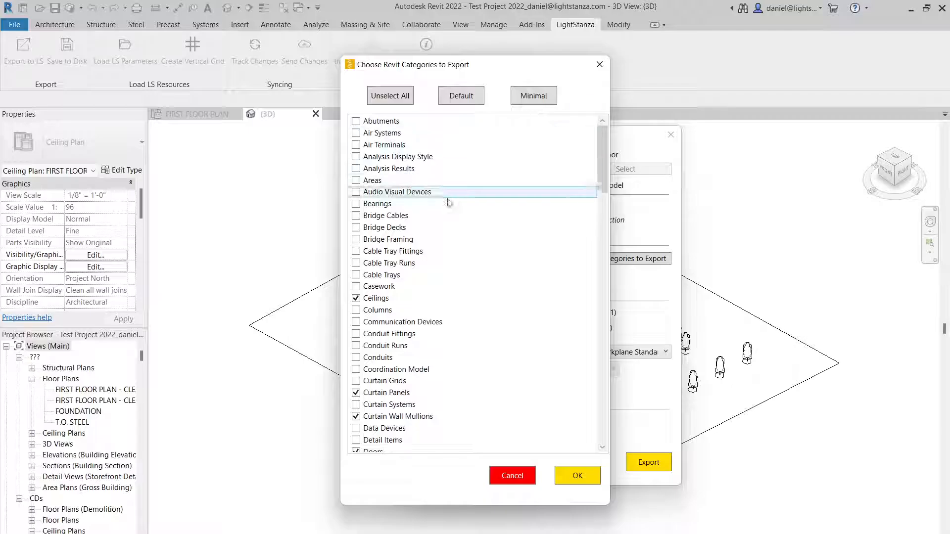
Add Furniture and Casework to the Revit categories to export and accept the category selection
scroll(371, 332, "down", 5)
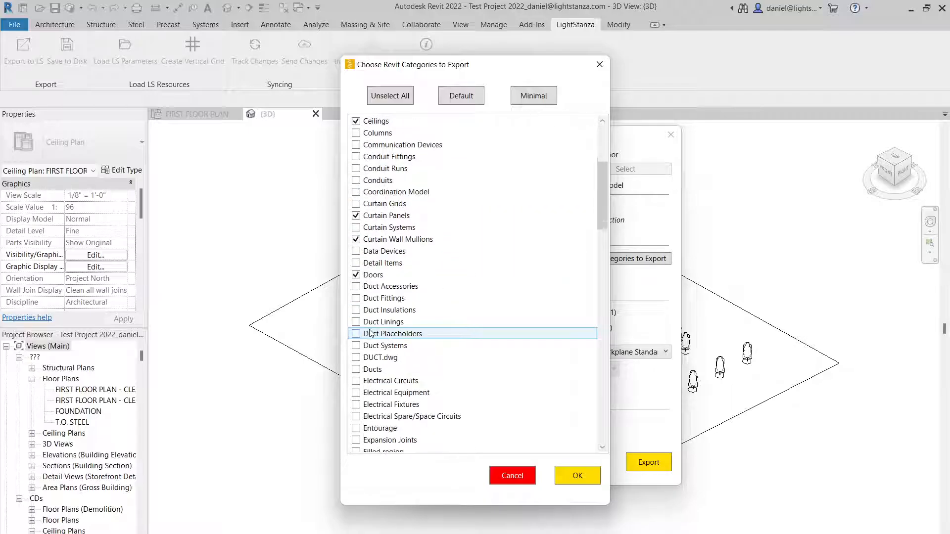
scroll(371, 341, "down", 5)
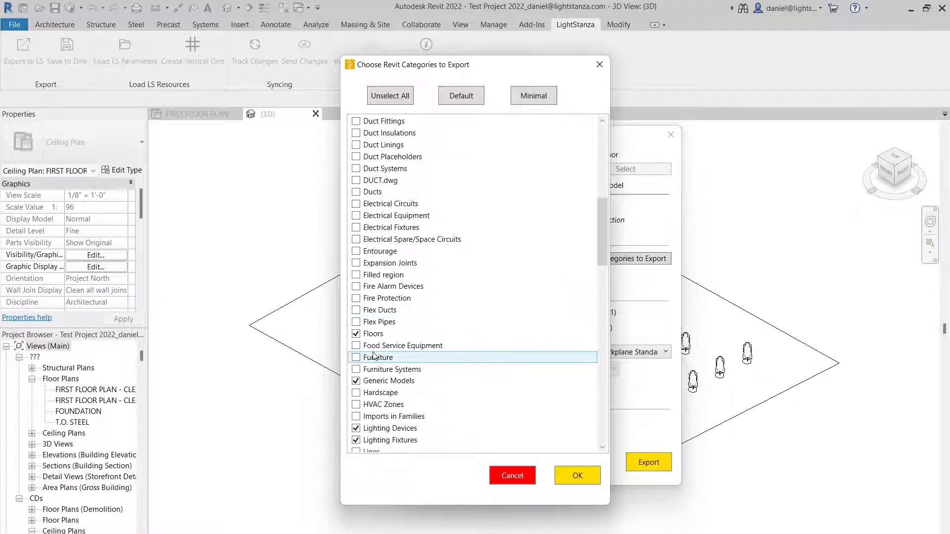
left_click(356, 357)
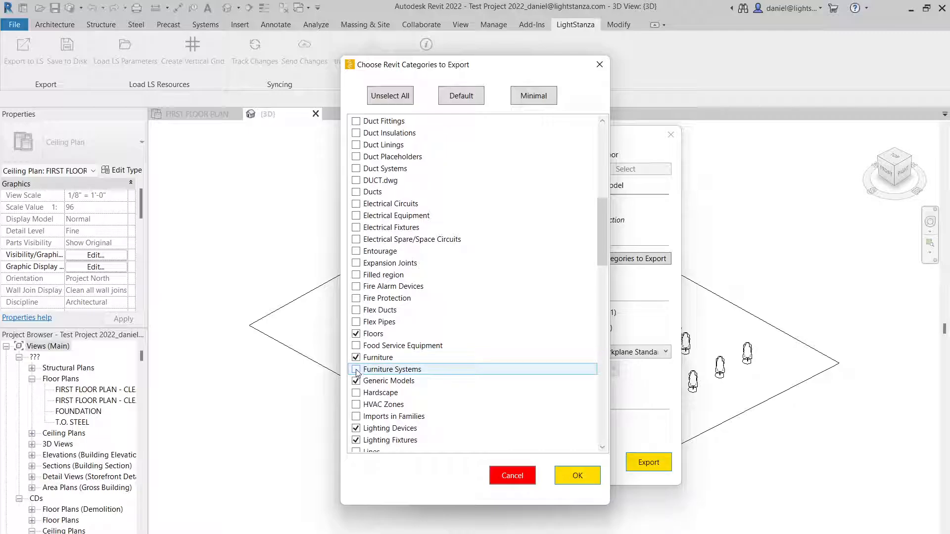
scroll(357, 346, "up", 7)
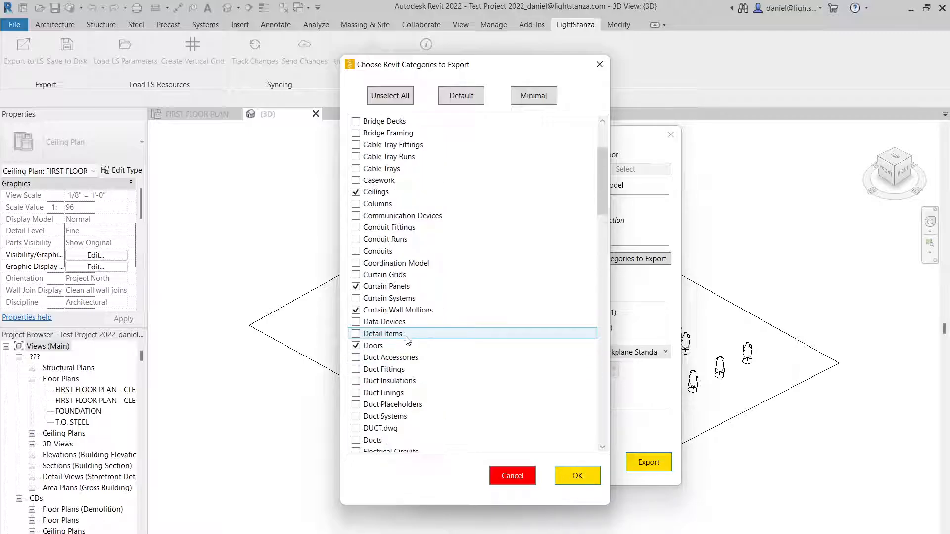
scroll(399, 277, "up", 1)
left_click(355, 215)
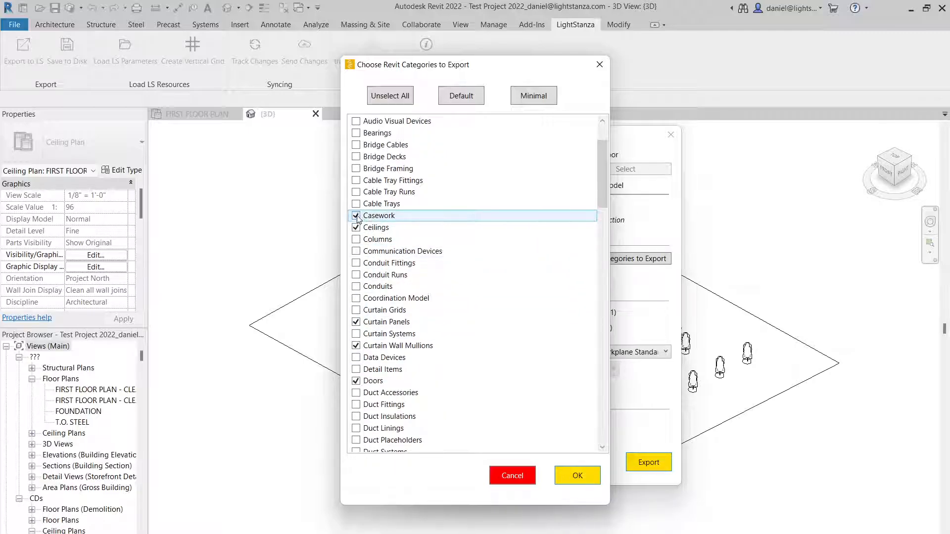
left_click(577, 476)
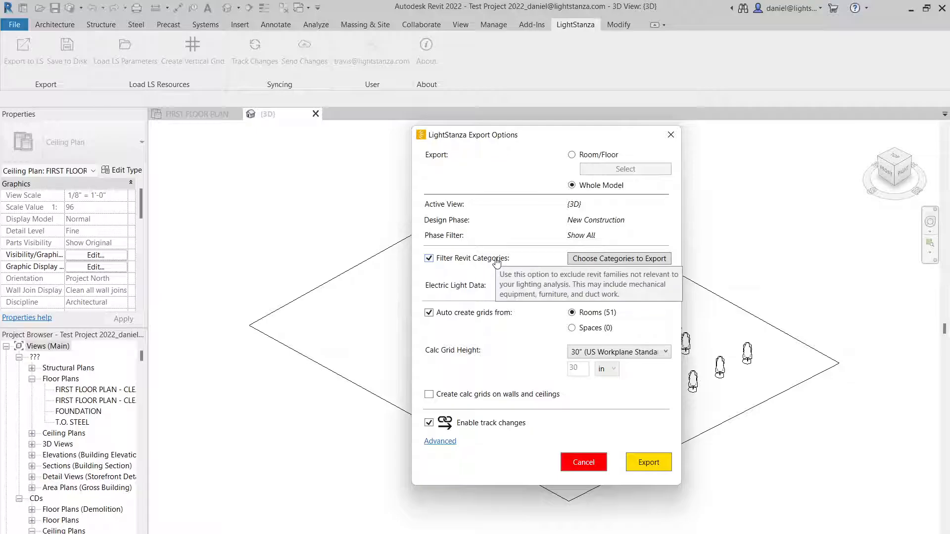
mouse_move(492, 295)
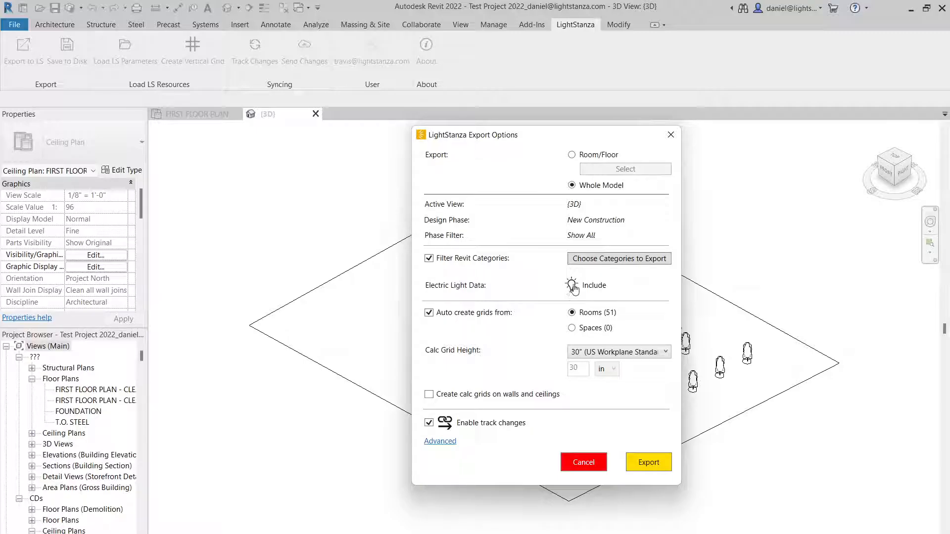
Export the whole model to LightStanza with electric light data included, room-based grids and the 30" US Workplane Standard calc height
left_click(573, 286)
left_click(573, 287)
mouse_move(458, 318)
left_click(612, 352)
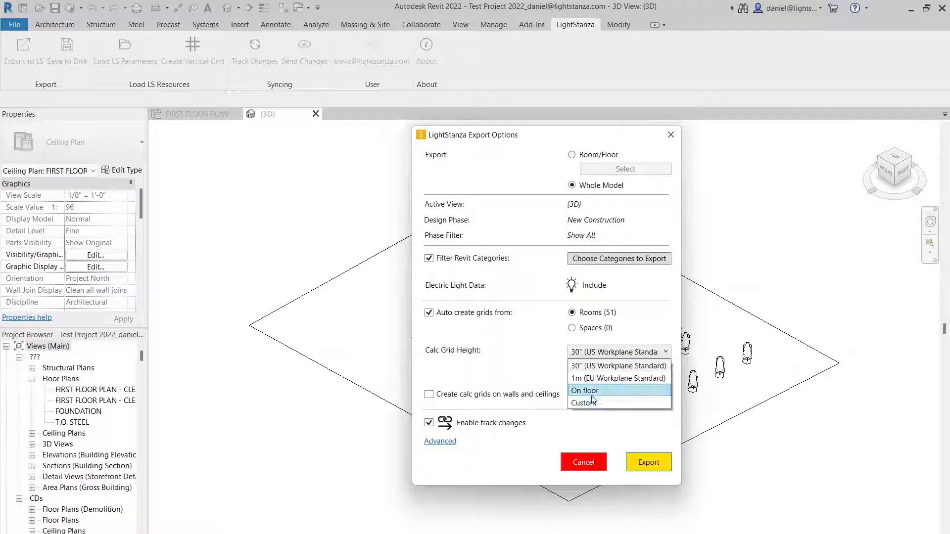
left_click(544, 328)
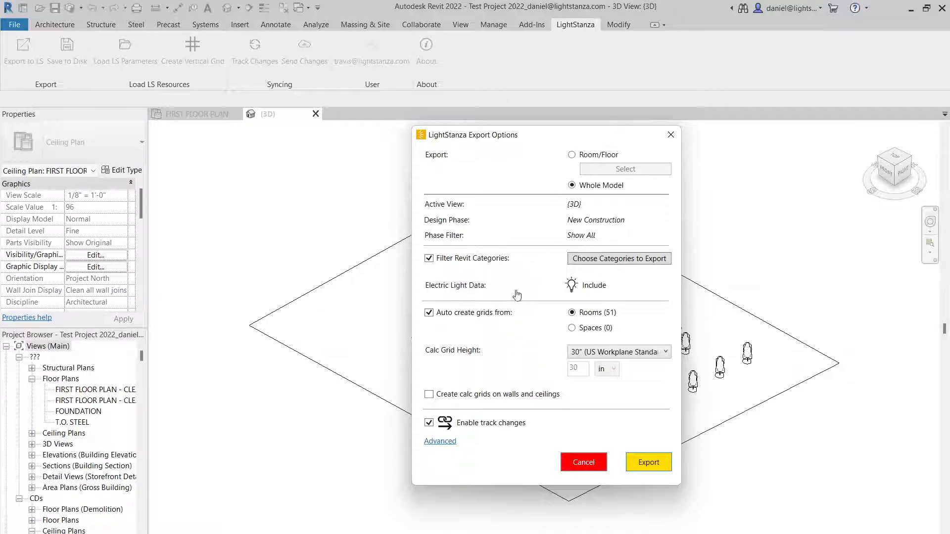
left_click(649, 463)
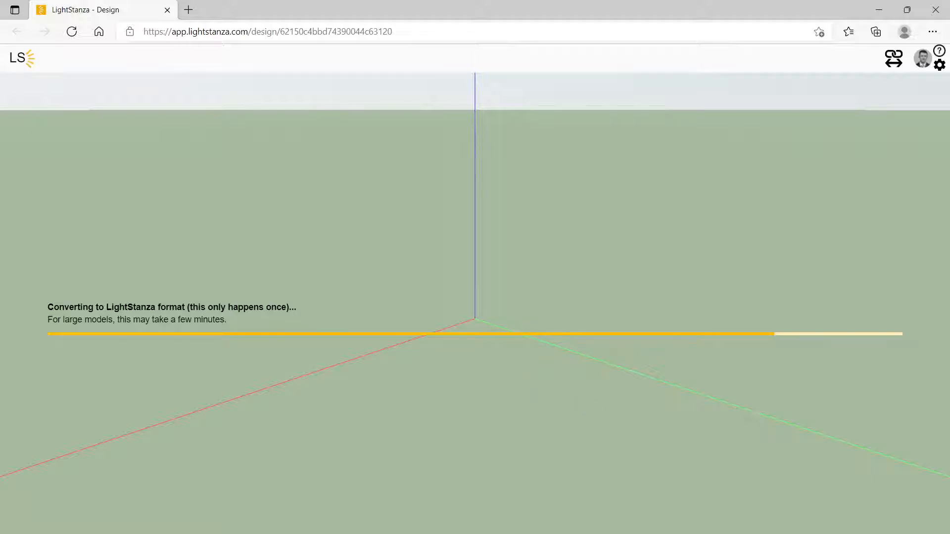
Switch to Revit, open the FIRST FLOOR PLAN ceiling plan under CDs, and return to the LightStanza design in the browser
left_click(559, 533)
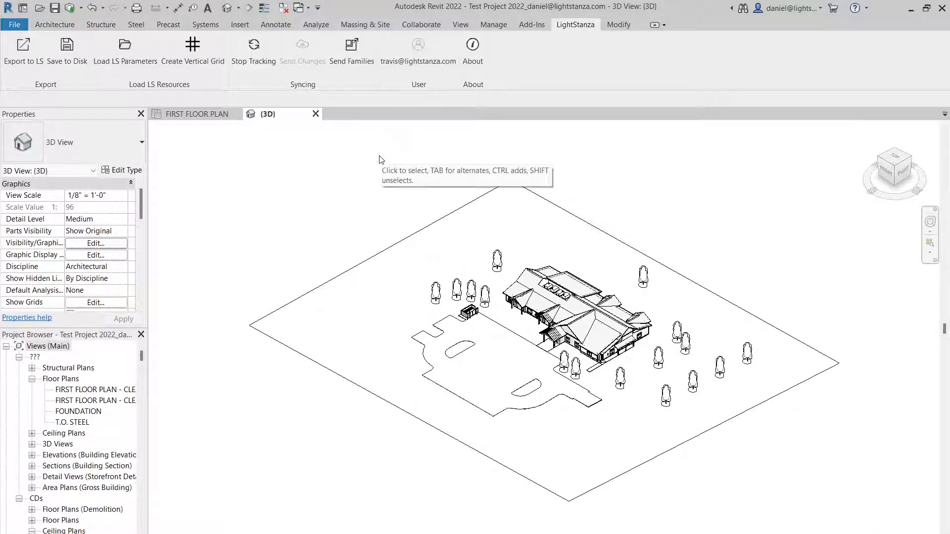
scroll(84, 465, "down", 4)
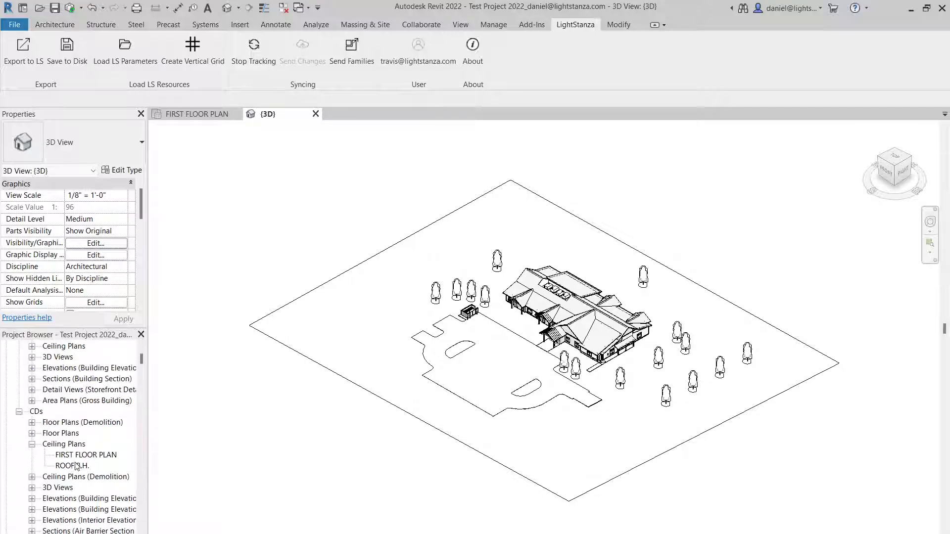
left_click(81, 457)
double_click(81, 455)
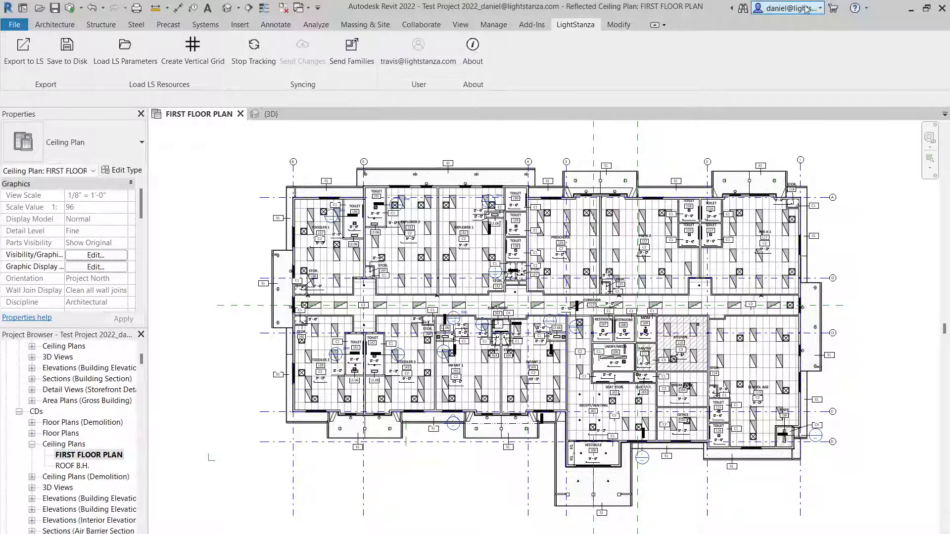
left_click(912, 10)
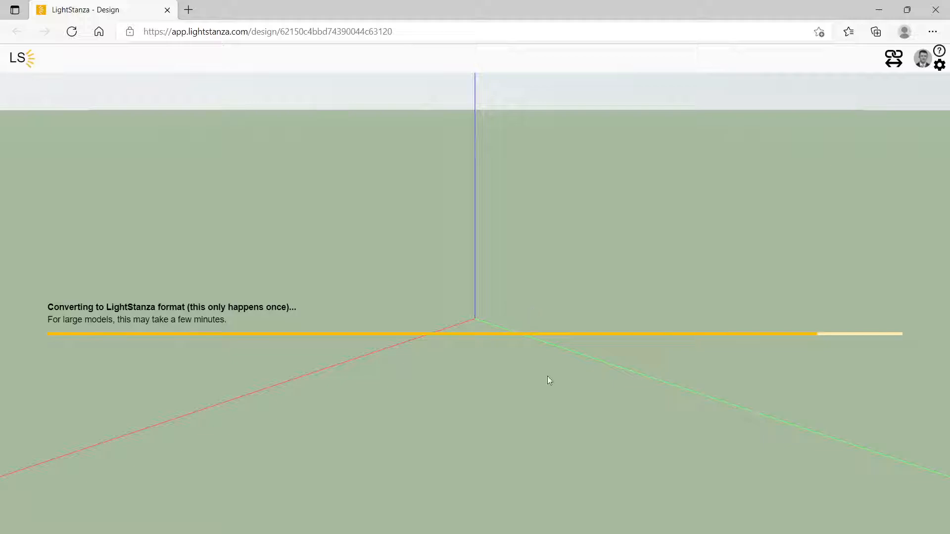
Review the Revit first floor ceiling plan while LightStanza converts the model, and come back to the LightStanza design
left_click(573, 514)
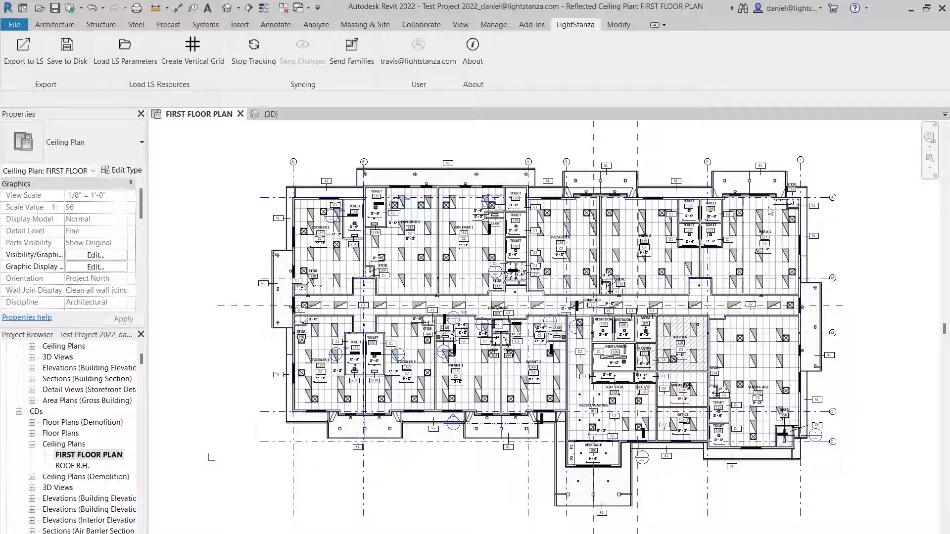
left_click(916, 7)
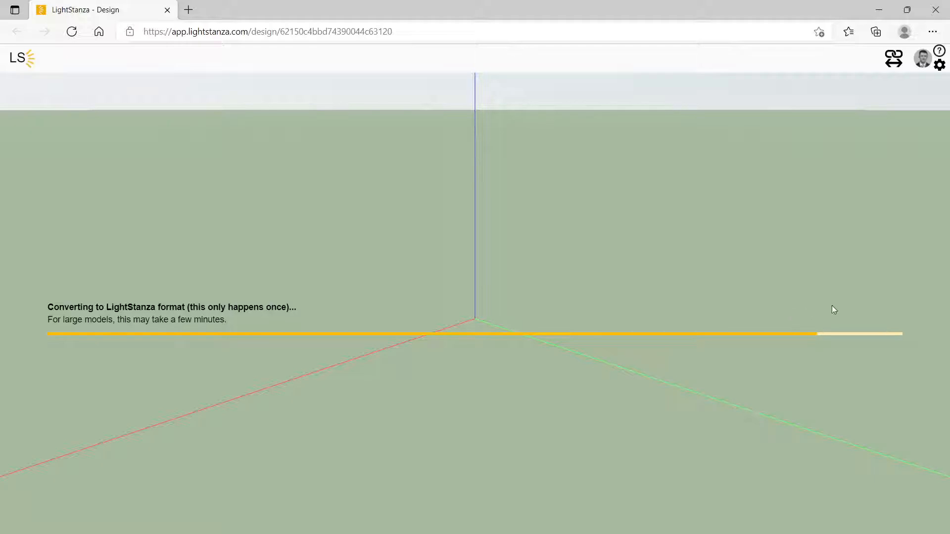
mouse_move(570, 533)
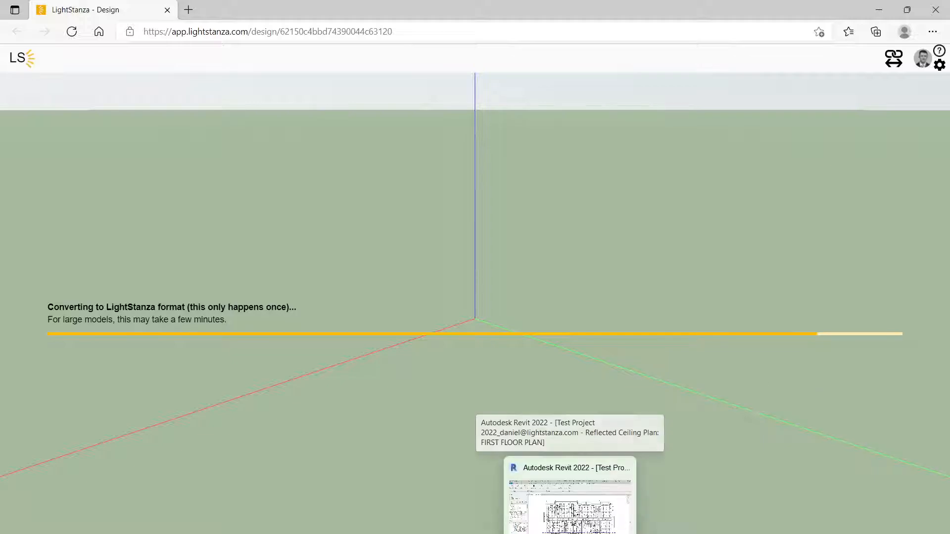
left_click(569, 510)
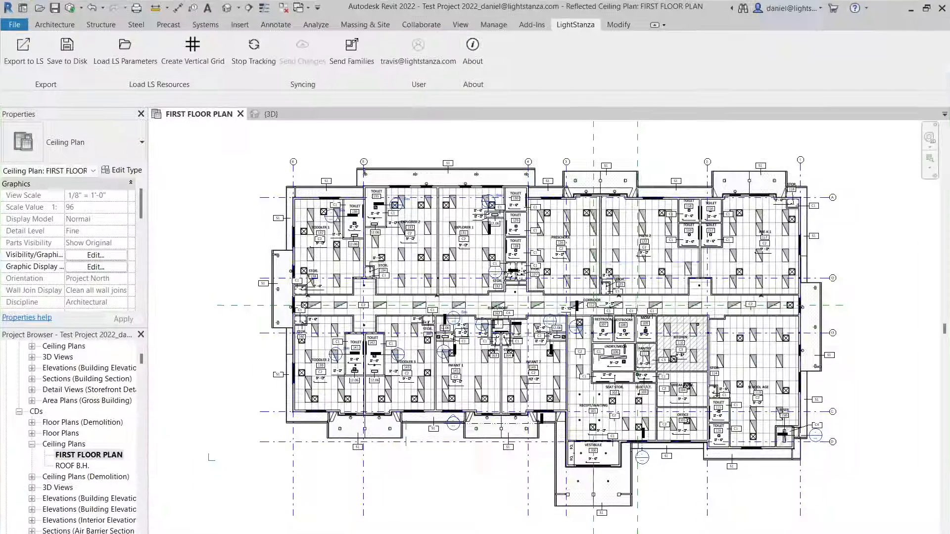
left_click(926, 8)
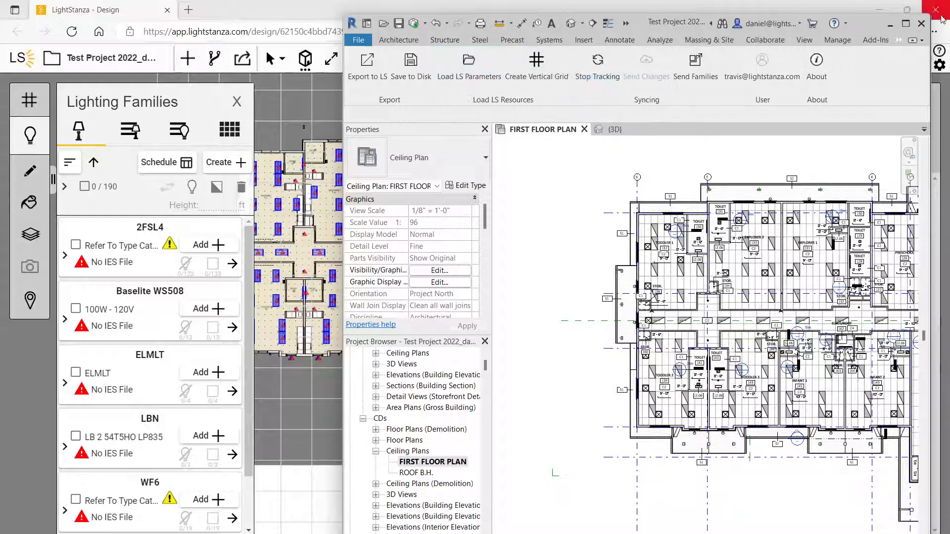
left_click(891, 24)
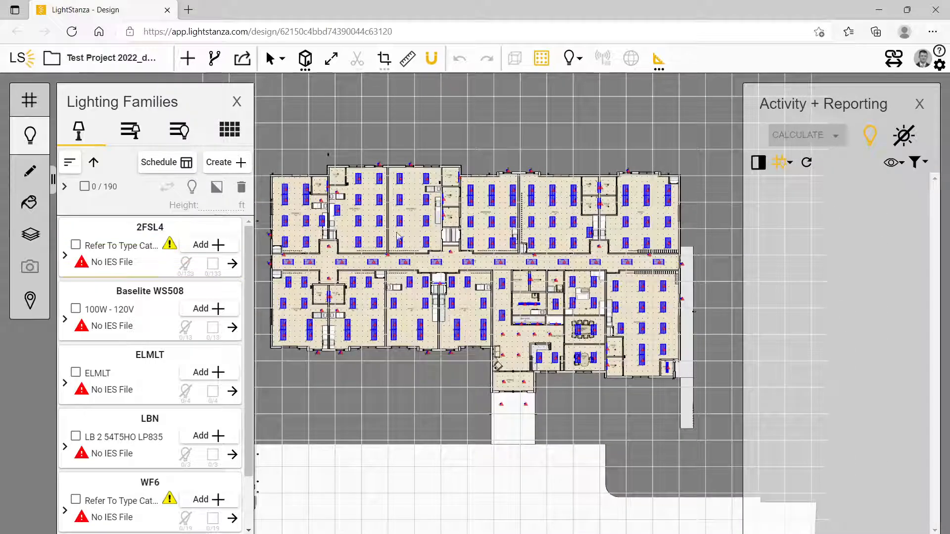
Upload the IES file FAV6LSR1000LF35K for the 2FSL4 lighting family used by the type A fixtures in EXPLORER 2
scroll(412, 195, "down", 2)
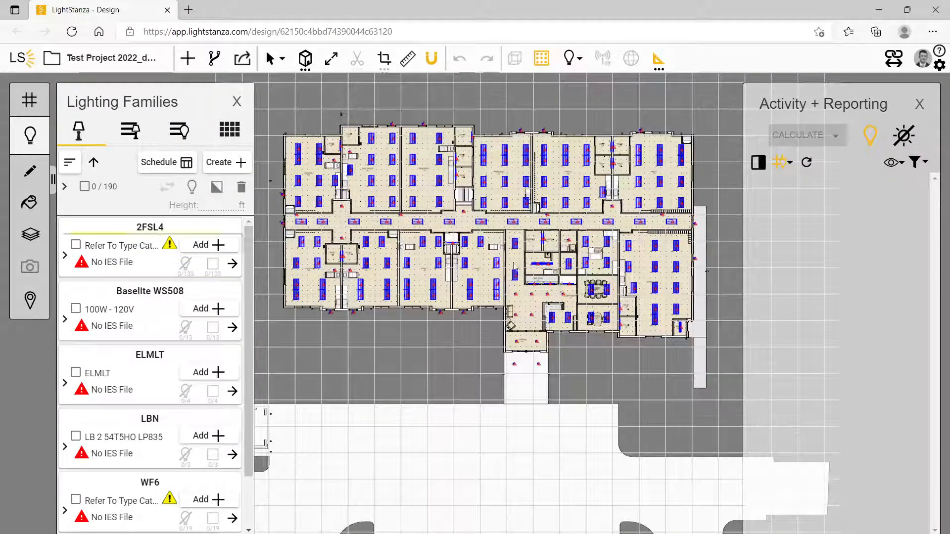
scroll(462, 223, "up", 3)
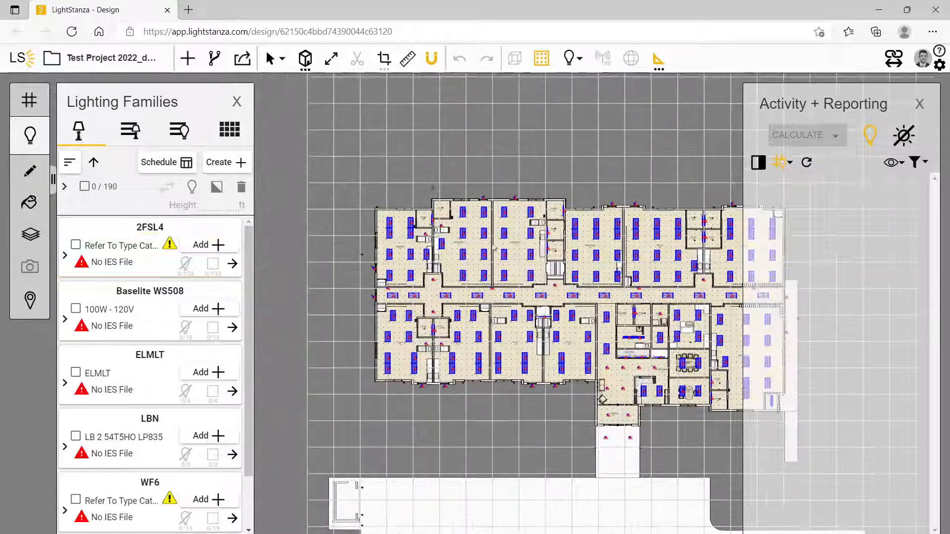
scroll(422, 192, "up", 5)
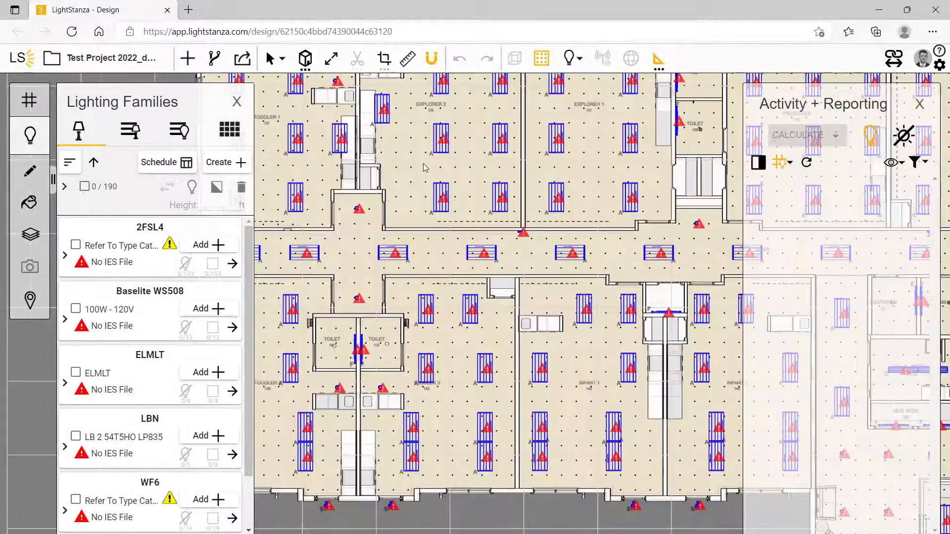
scroll(437, 178, "up", 2)
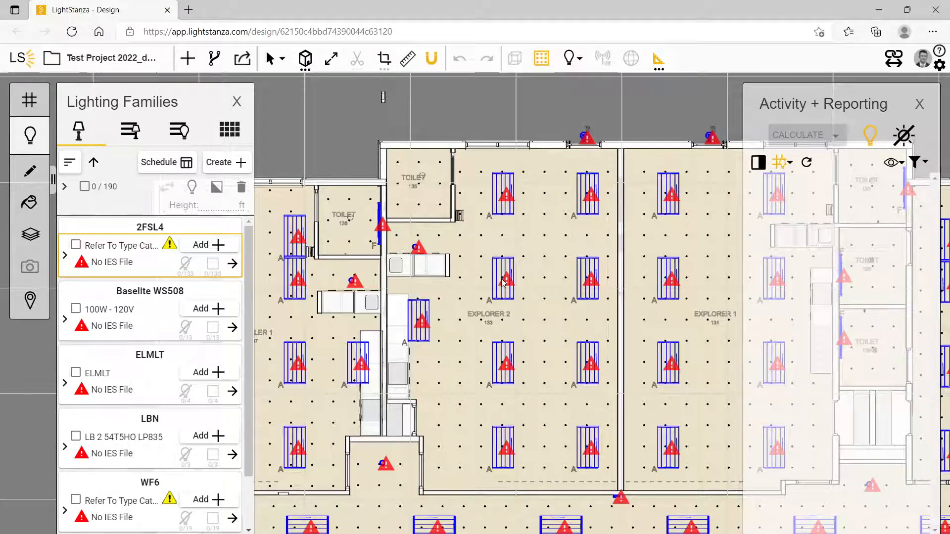
left_click(502, 282)
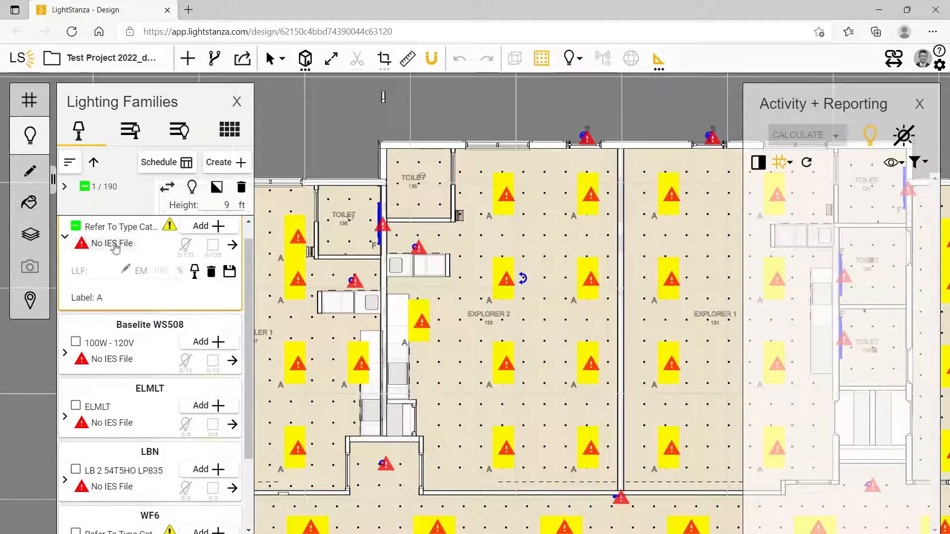
left_click(113, 245)
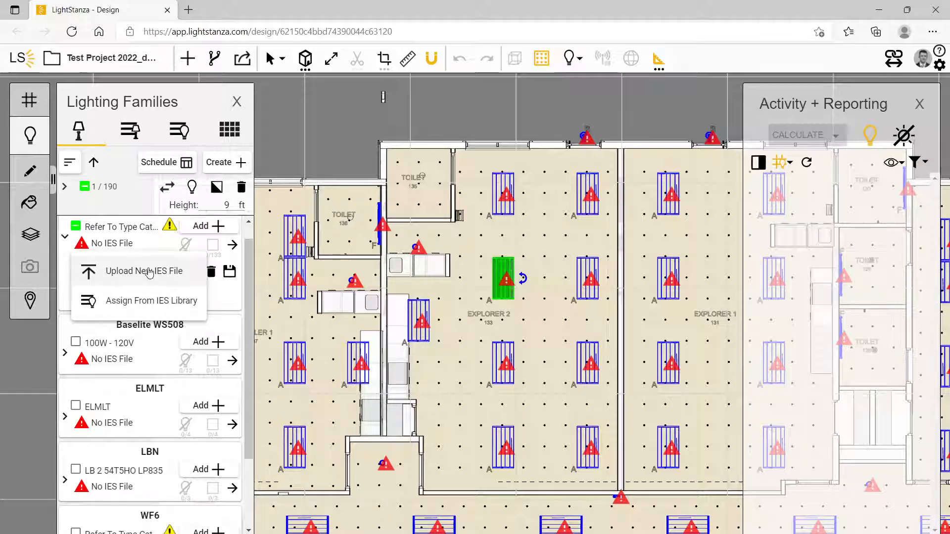
left_click(149, 272)
scroll(170, 192, "down", 1)
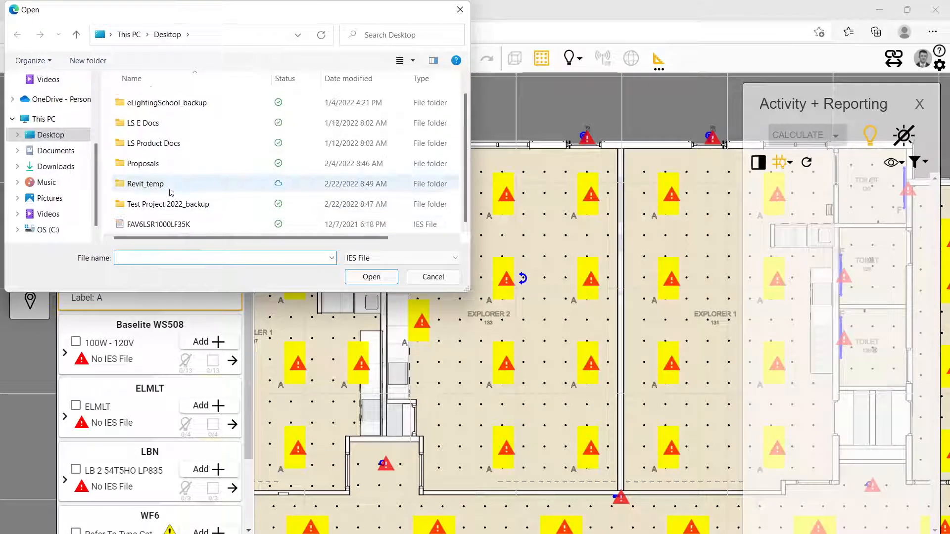
left_click(159, 224)
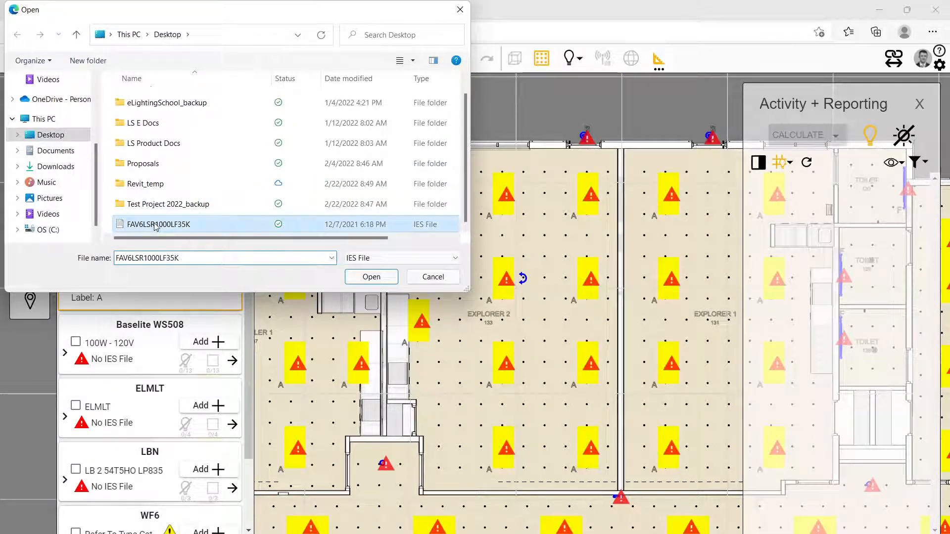
left_click(372, 277)
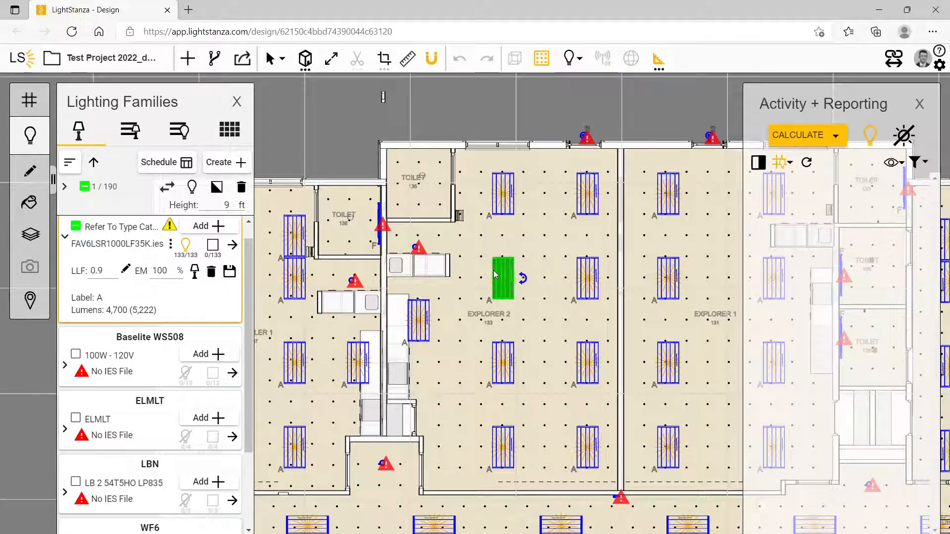
Crop the model to the EXPLORER 2 133 space and dismiss the crop settings
scroll(512, 252, "down", 5)
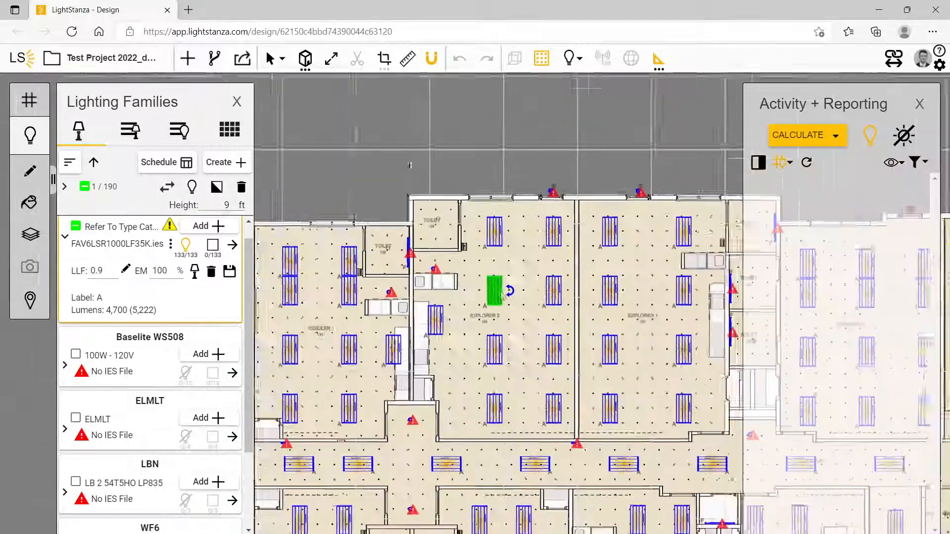
scroll(481, 263, "up", 5)
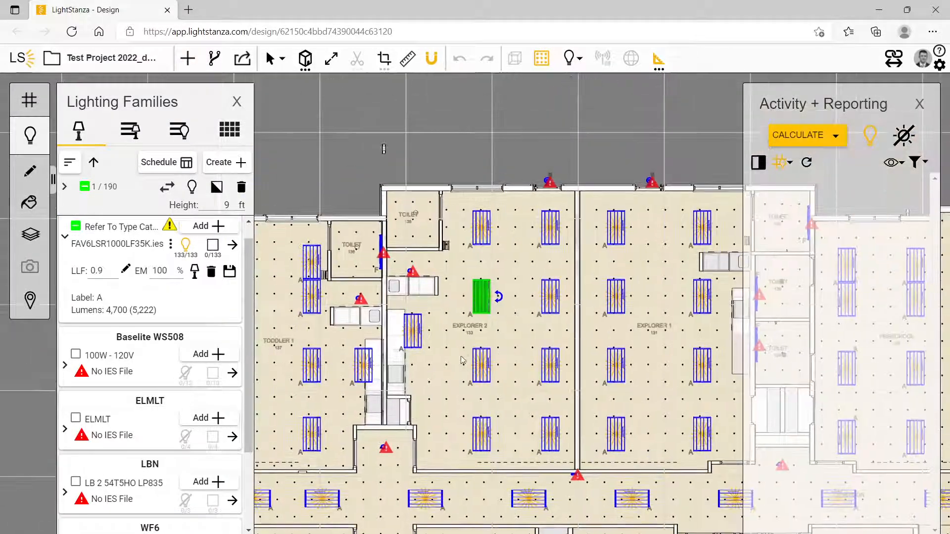
left_click(507, 267)
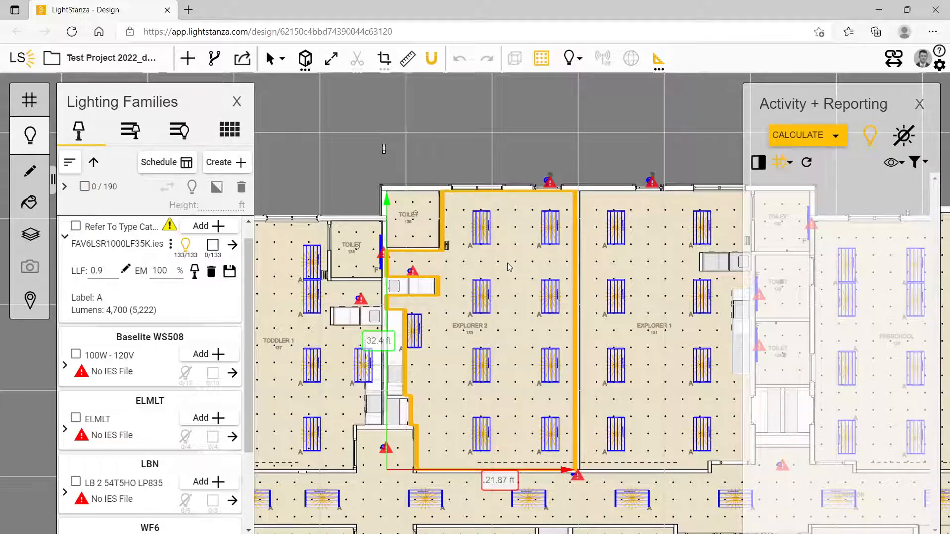
right_click(508, 267)
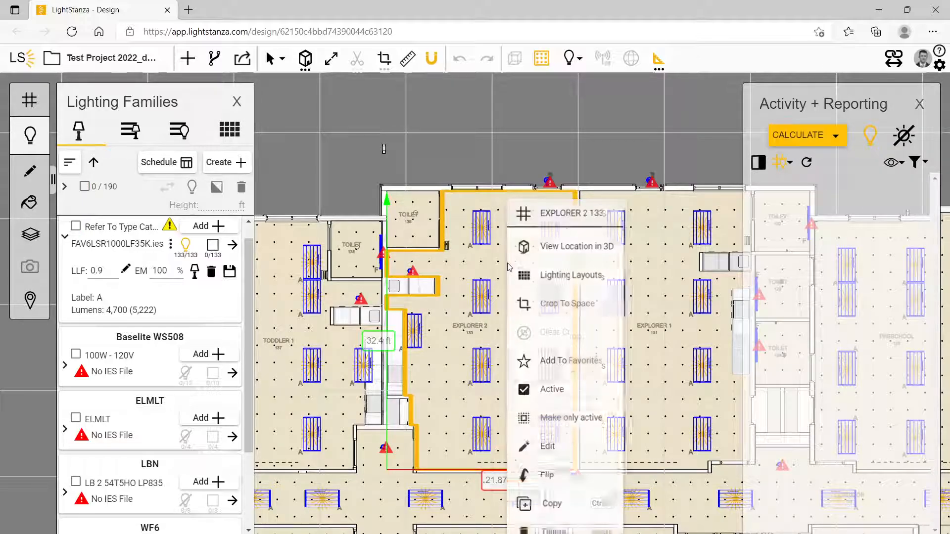
left_click(564, 310)
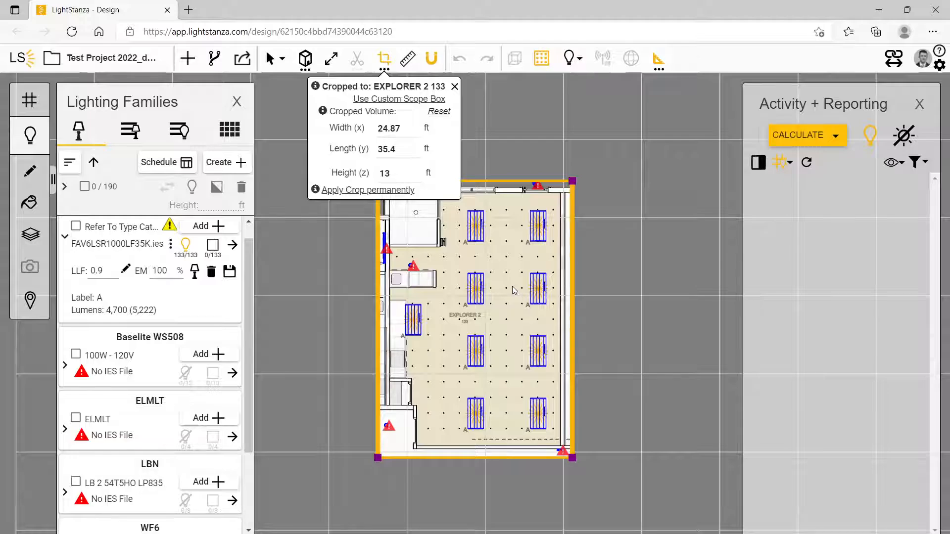
left_click(455, 86)
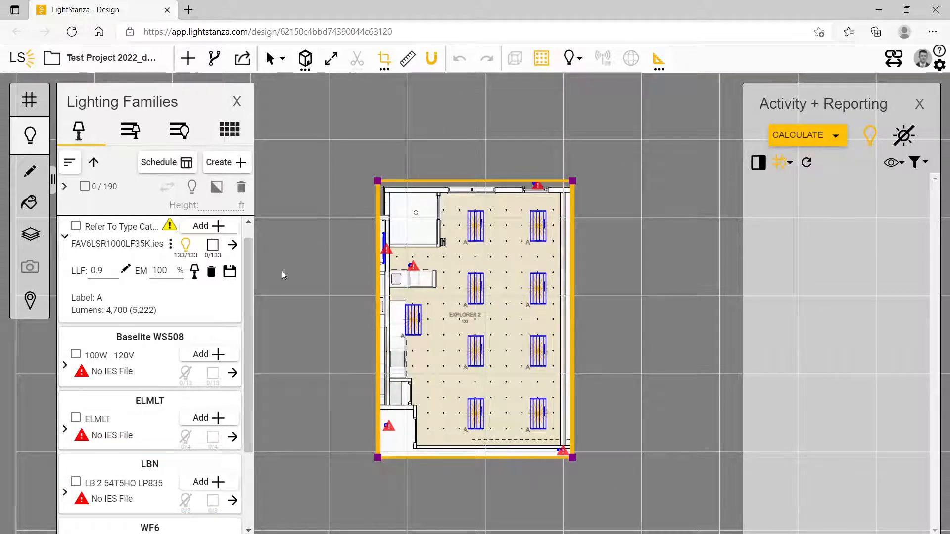
Run a Grid Illuminance calculation with electric lighting for the cropped EXPLORER 2 133 space
scroll(474, 235, "up", 2)
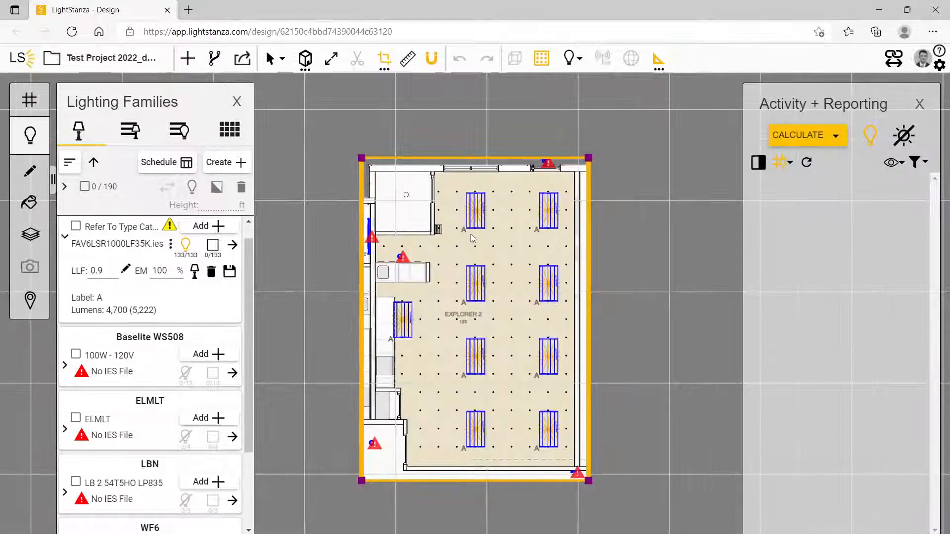
scroll(472, 247, "up", 1)
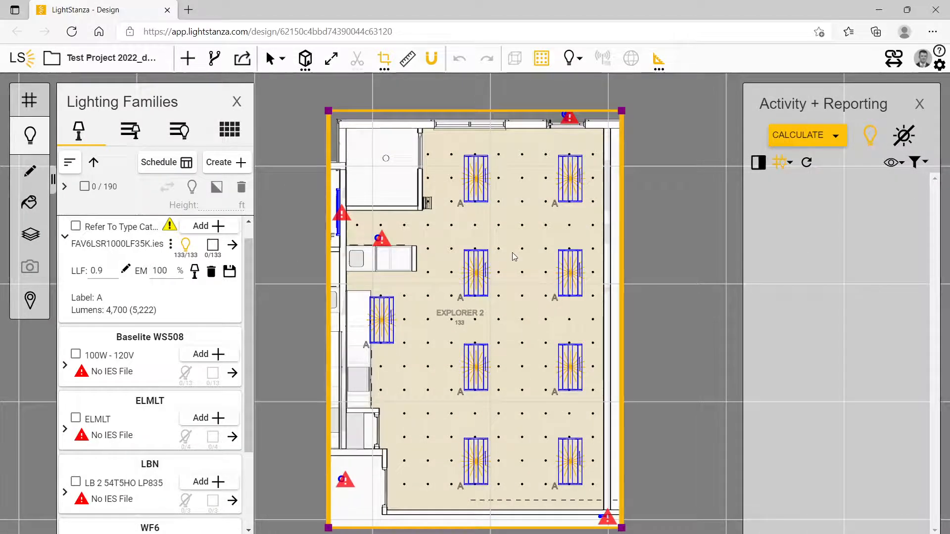
left_click(805, 136)
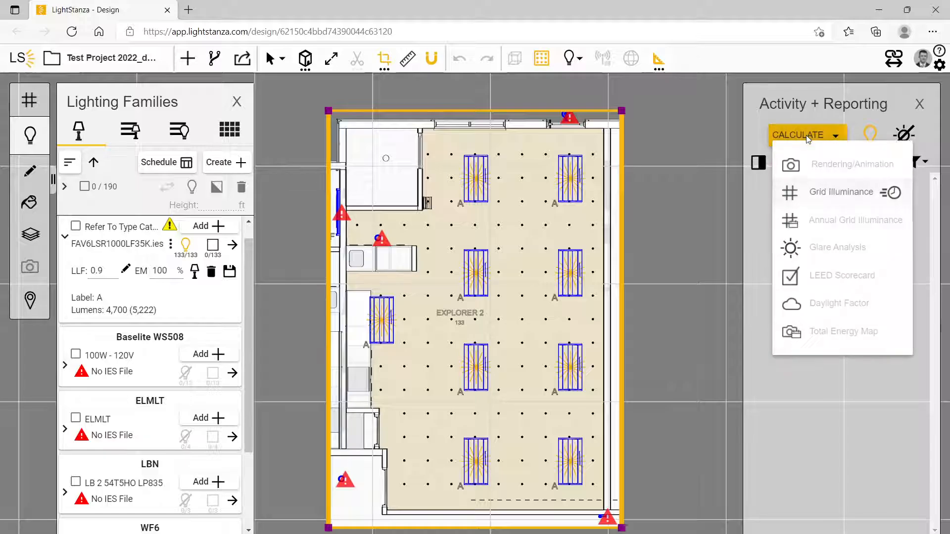
left_click(832, 193)
left_click(603, 450)
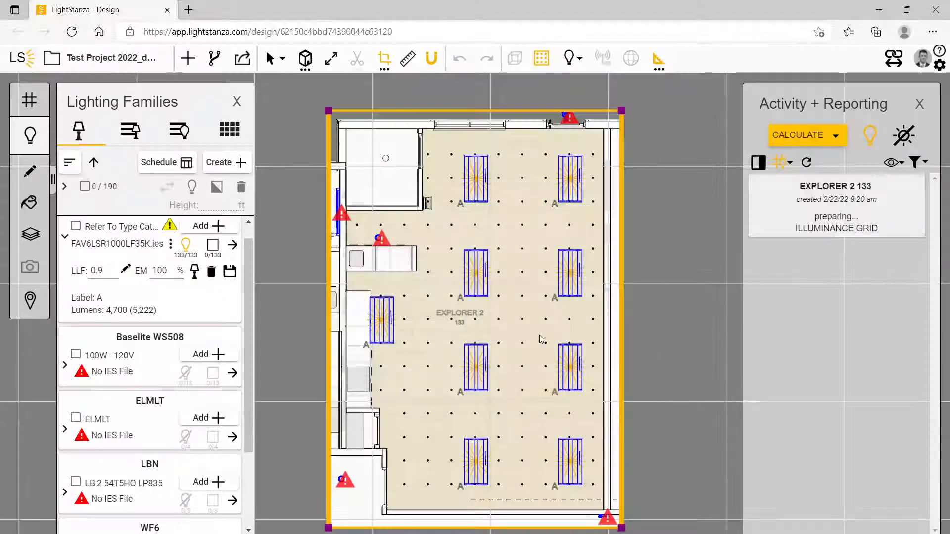
View EXPLORER 2 133 in 3D from the grid's lower-right corner and close the Lighting Families list
left_click(599, 510)
right_click(599, 510)
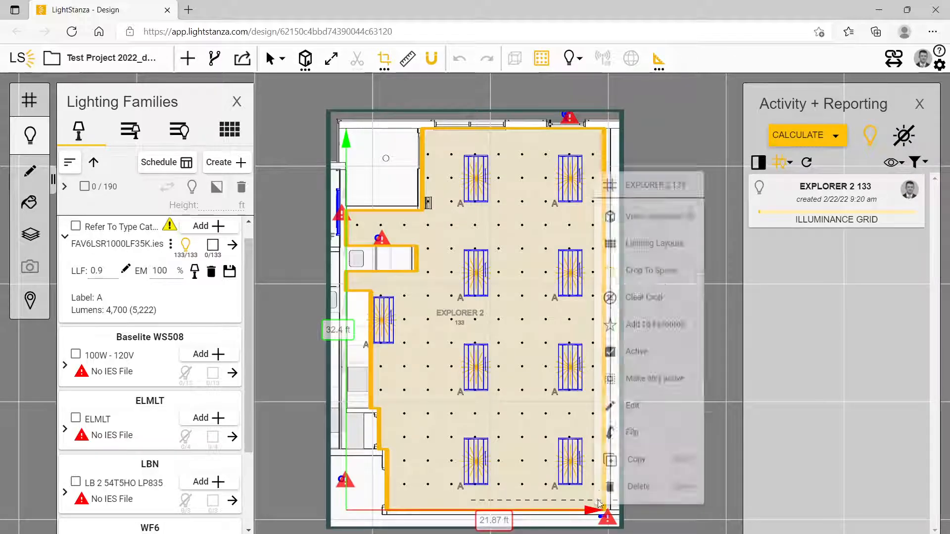
left_click(634, 197)
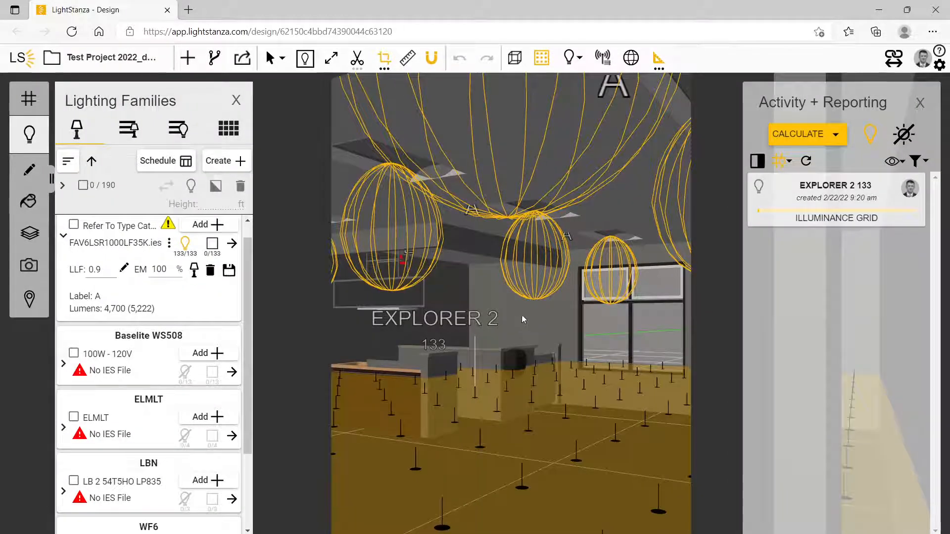
left_click(236, 101)
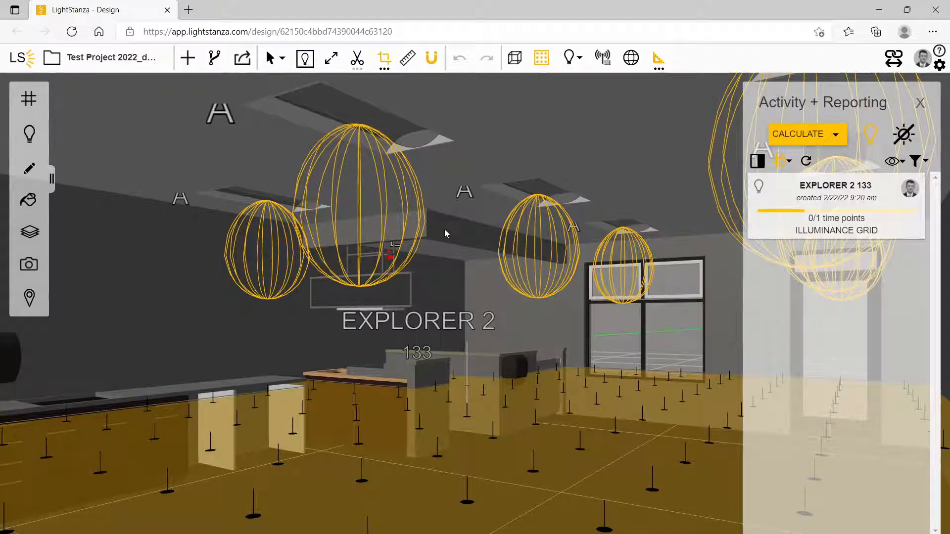
Start a Rendering/Animation calculation of the current EXPLORER 2 133 interior view with electric lighting
left_click(812, 137)
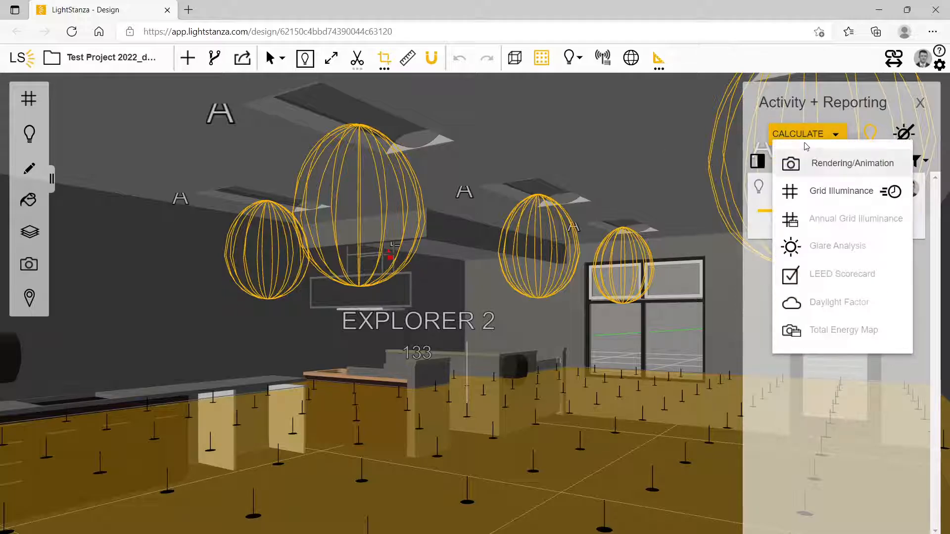
left_click(835, 165)
left_click(611, 454)
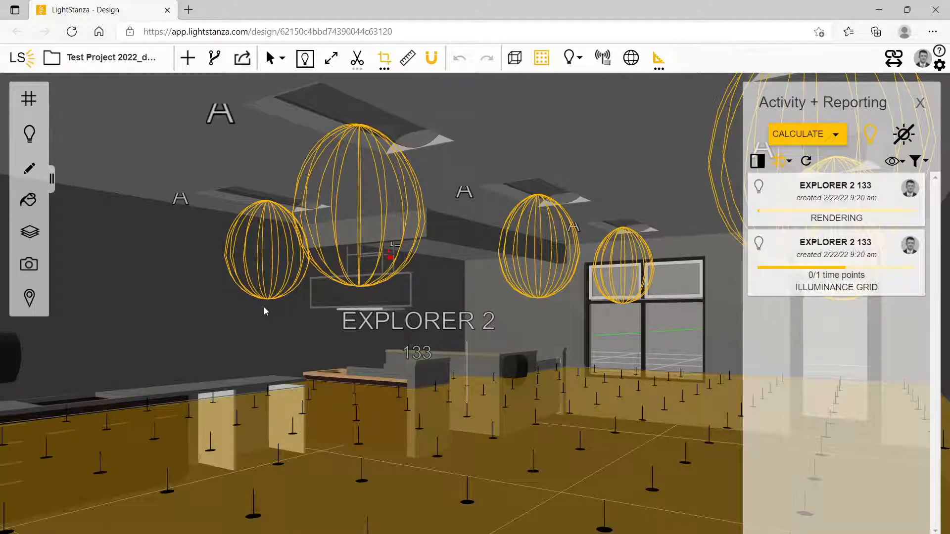
Add a user-defined illuminance grid from the surface of the window wall in EXPLORER 2 133
left_click(29, 99)
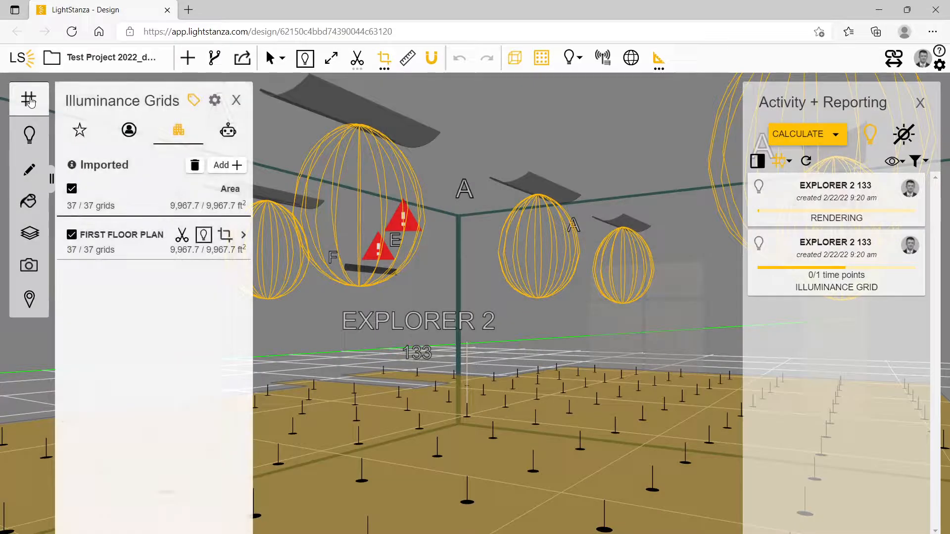
left_click(221, 165)
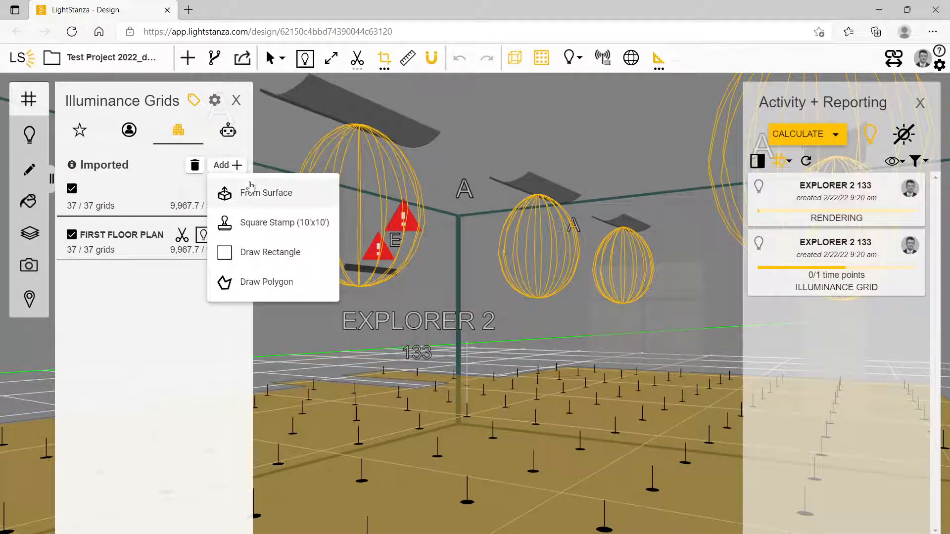
left_click(272, 193)
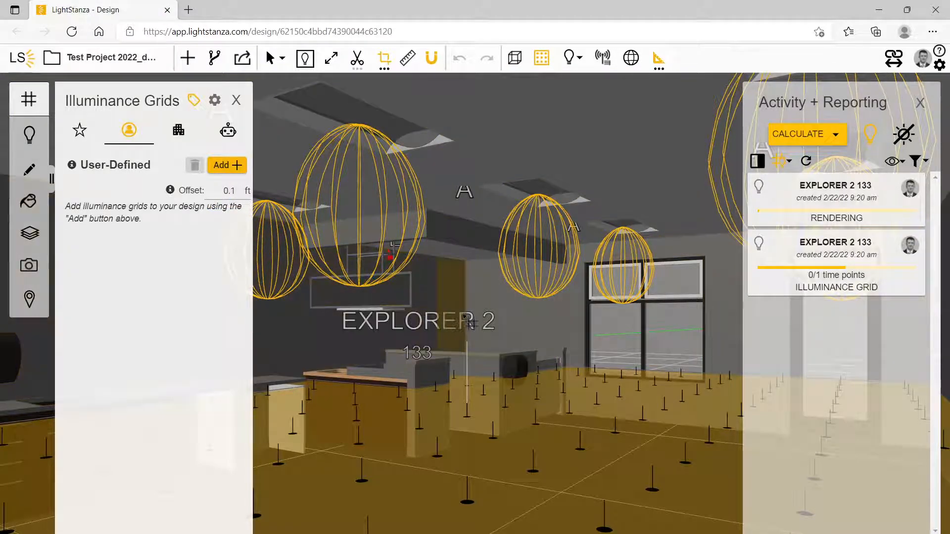
left_click(513, 313)
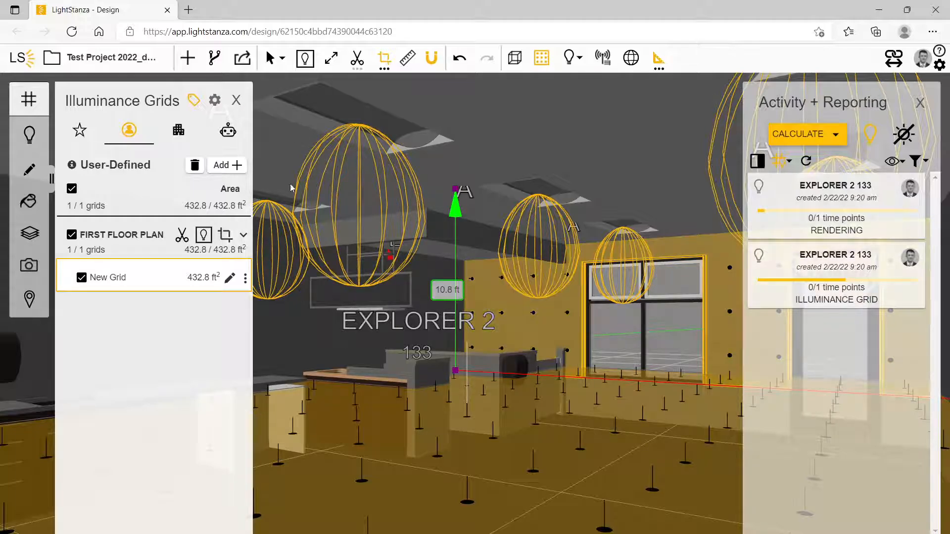
Place a 10'x10' square stamp grid on the wall behind the shelving and shrink it to about 44.8 ft²
left_click(220, 166)
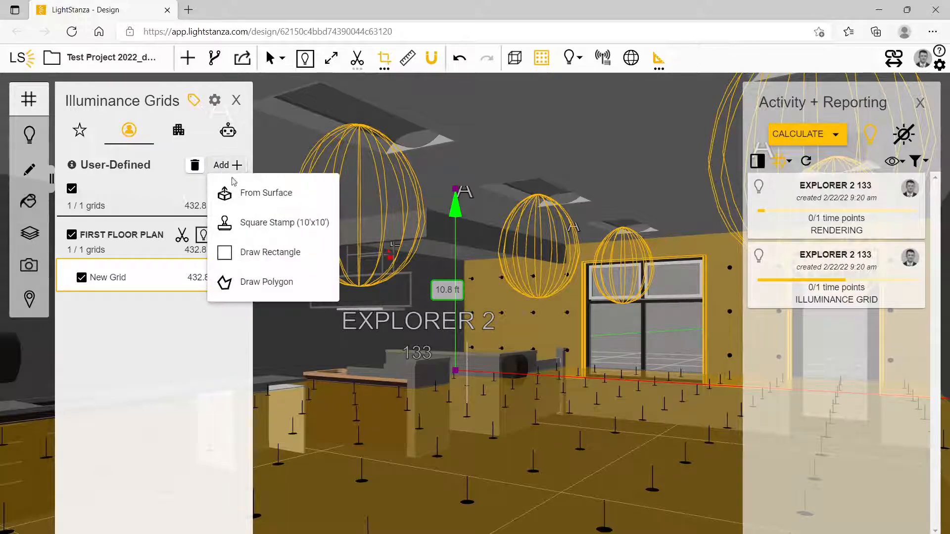
left_click(262, 220)
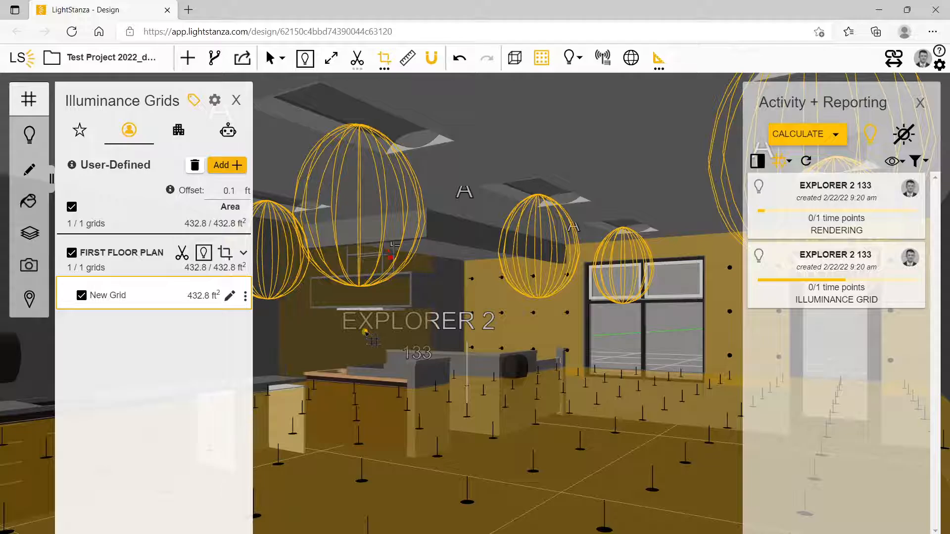
left_click(364, 331)
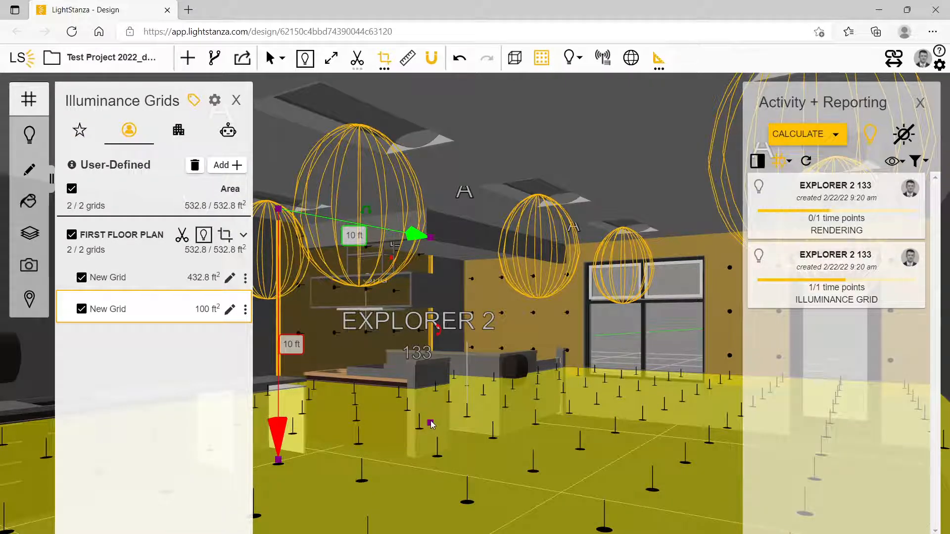
left_click_drag(431, 426, 406, 368)
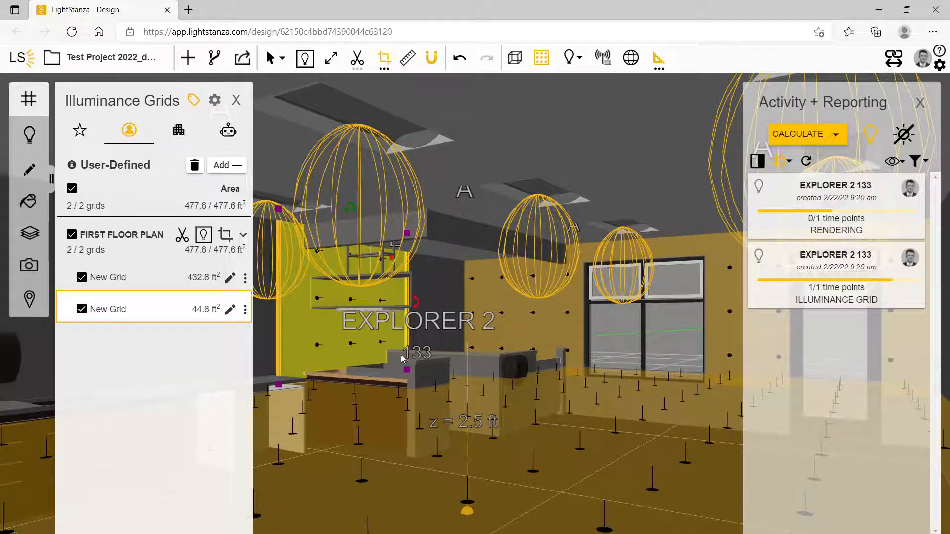
Rotate the stamped grid slightly on the shelving wall, and delete it
left_click_drag(419, 306, 349, 367)
left_click_drag(354, 196, 340, 226)
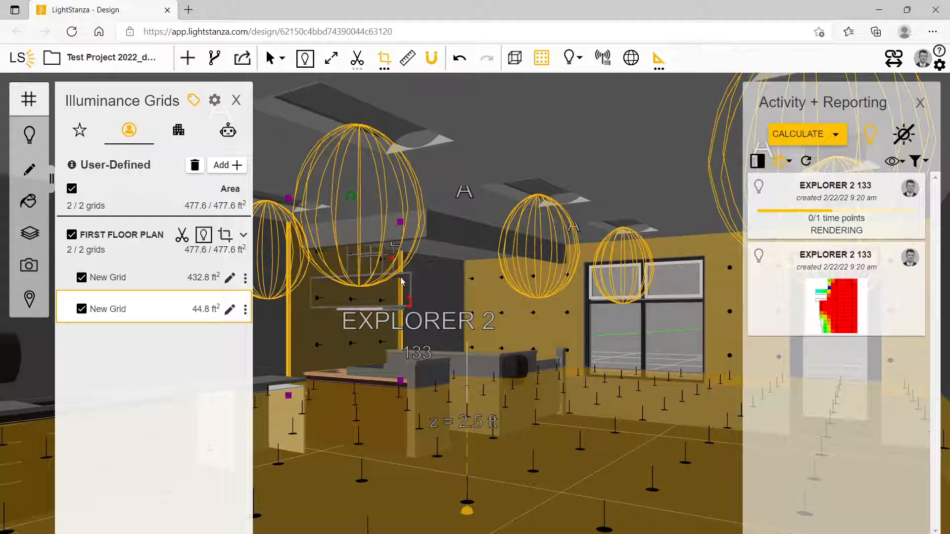
left_click(228, 167)
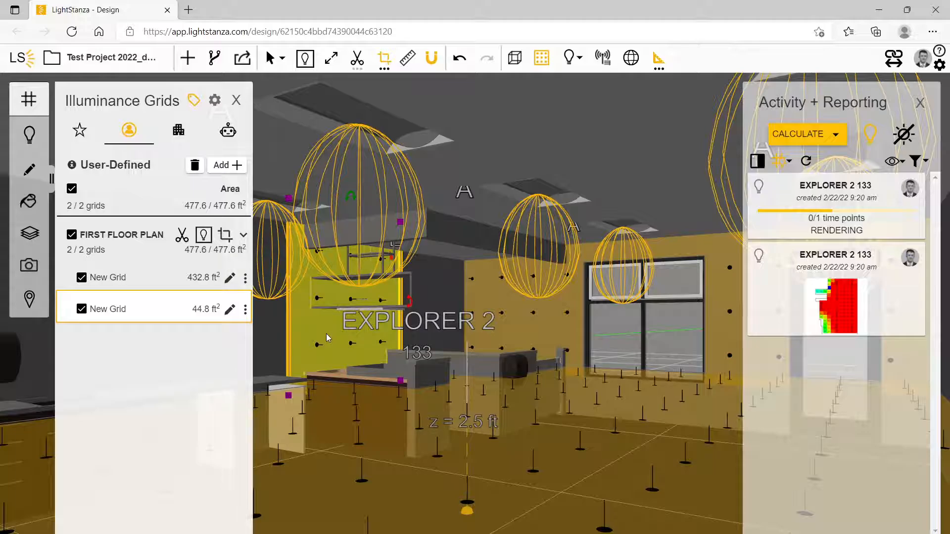
key("Delete")
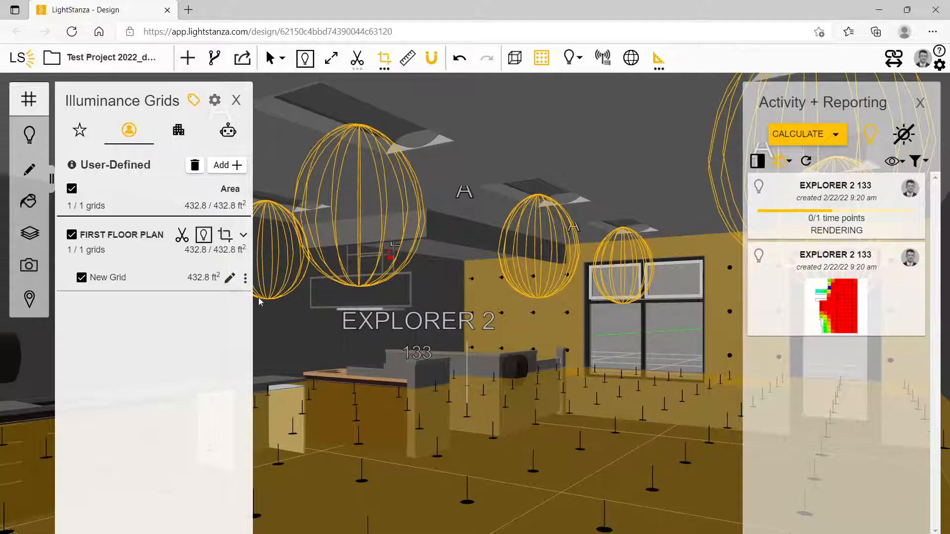
Inspect the IES Defaults materials and the editable settings of IES 50% wall, cancelling the edit
left_click(30, 202)
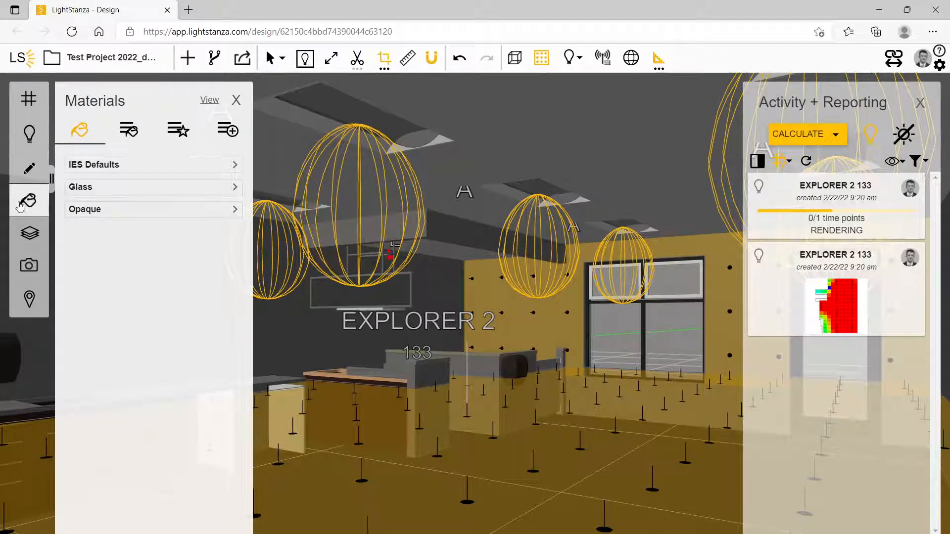
left_click(148, 168)
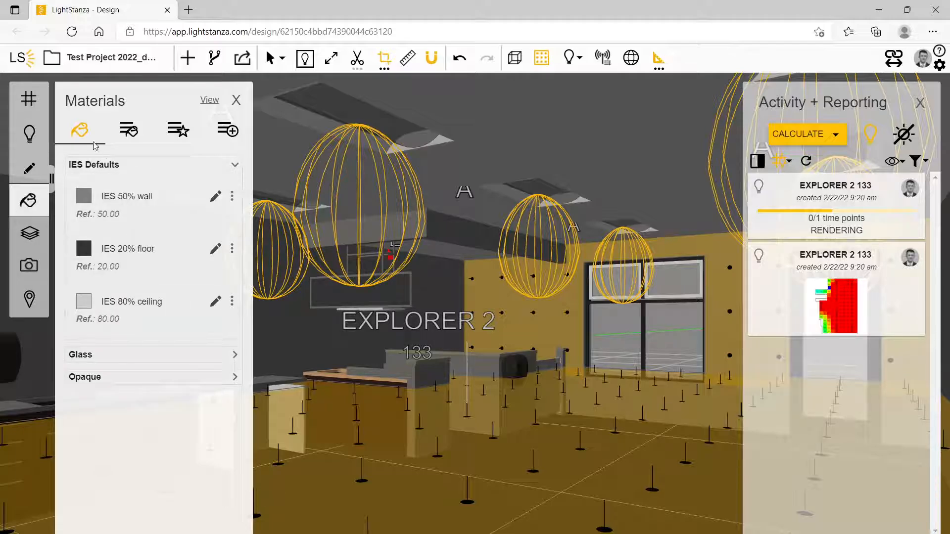
left_click(137, 209)
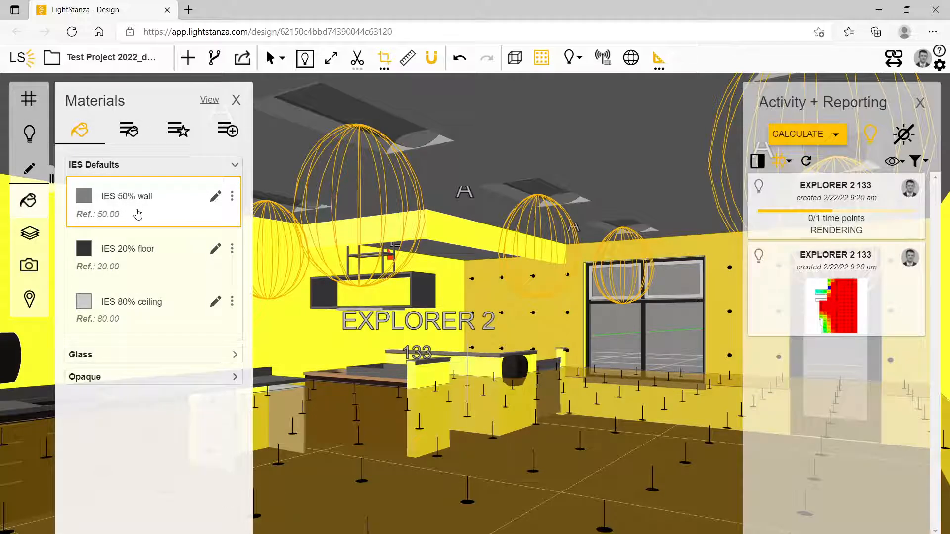
left_click(154, 263)
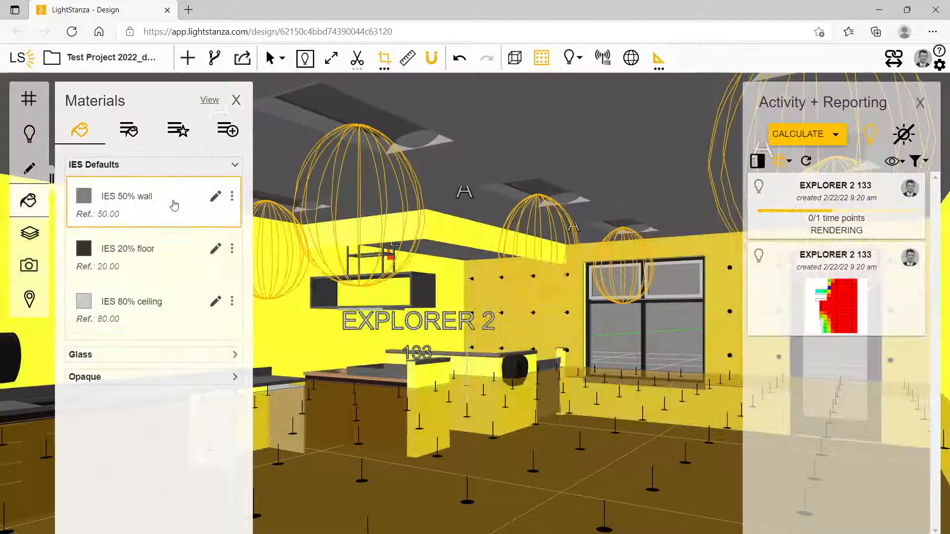
left_click(216, 198)
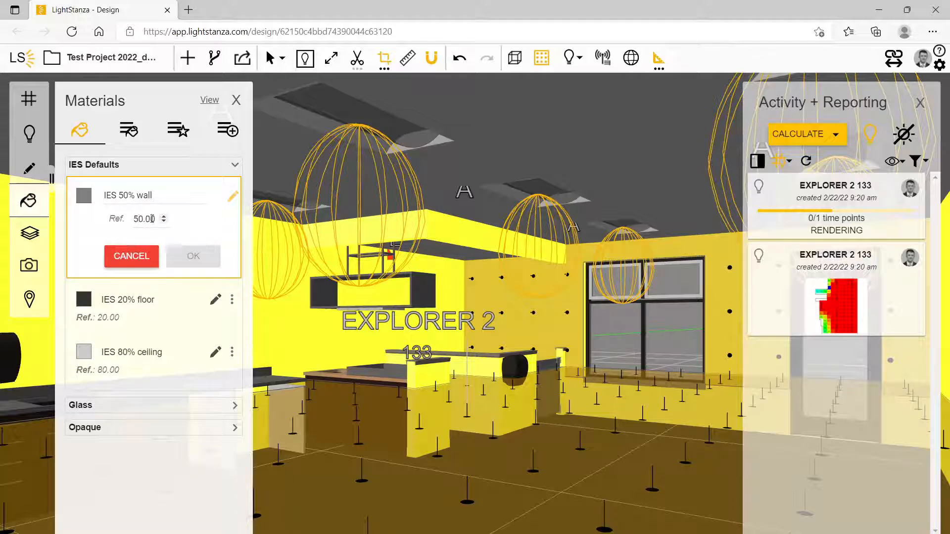
left_click(132, 258)
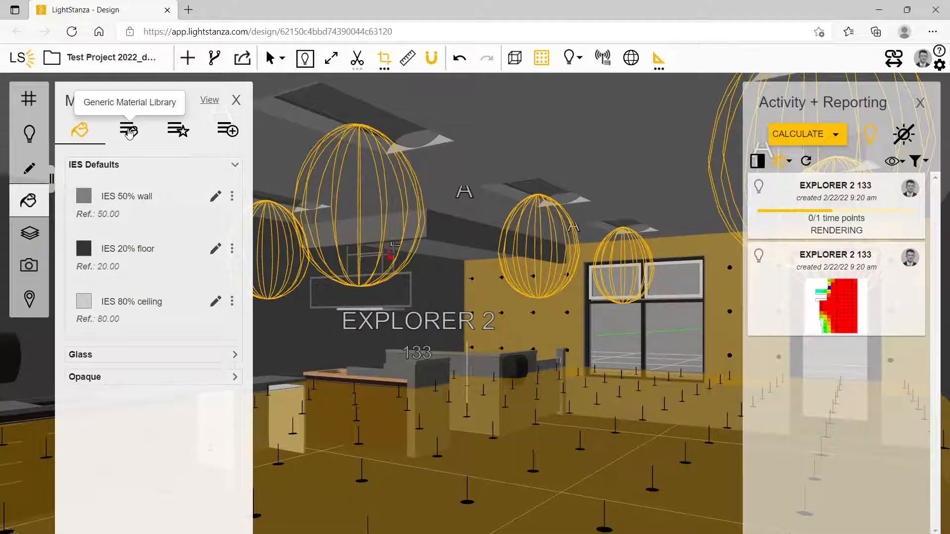
Apply the opaque Aluminum Green material from the generic material library to the shelving wall of EXPLORER 2
left_click(129, 133)
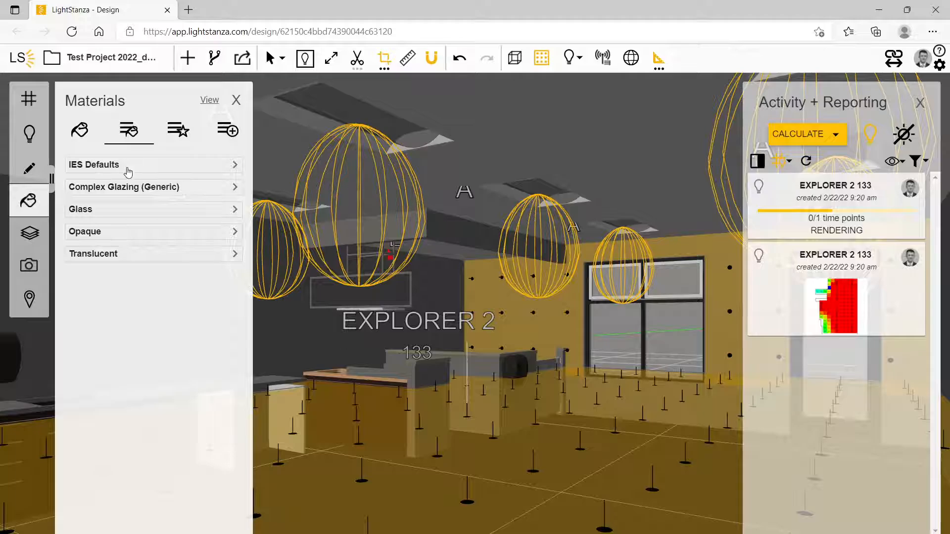
left_click(120, 234)
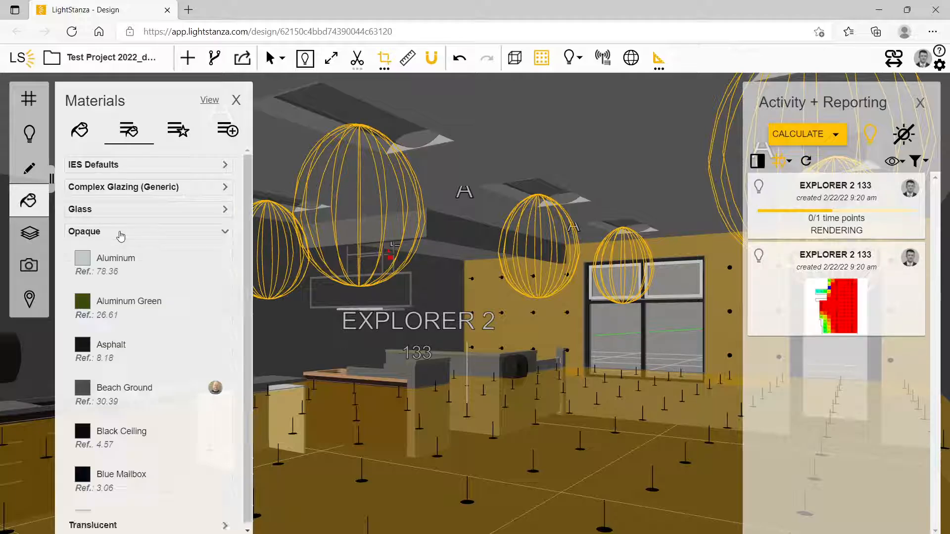
left_click(130, 311)
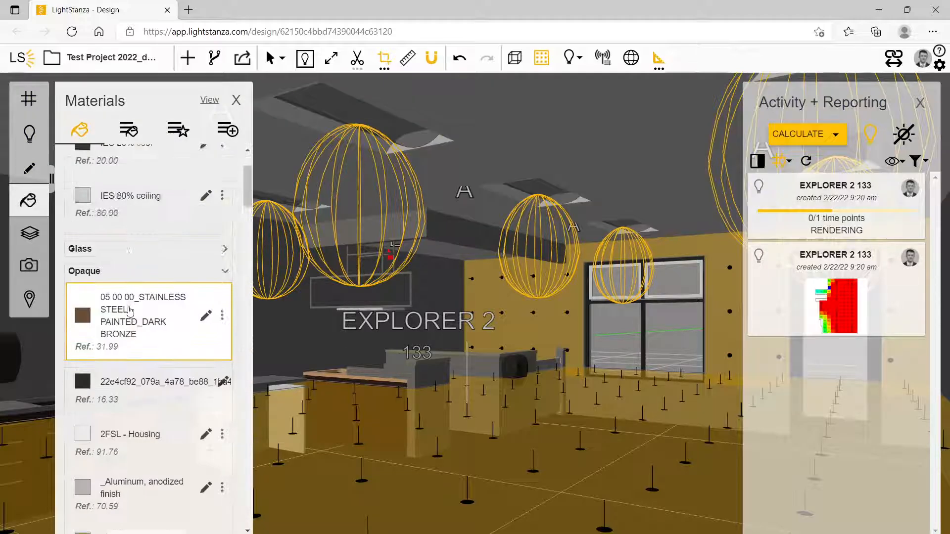
left_click(301, 325)
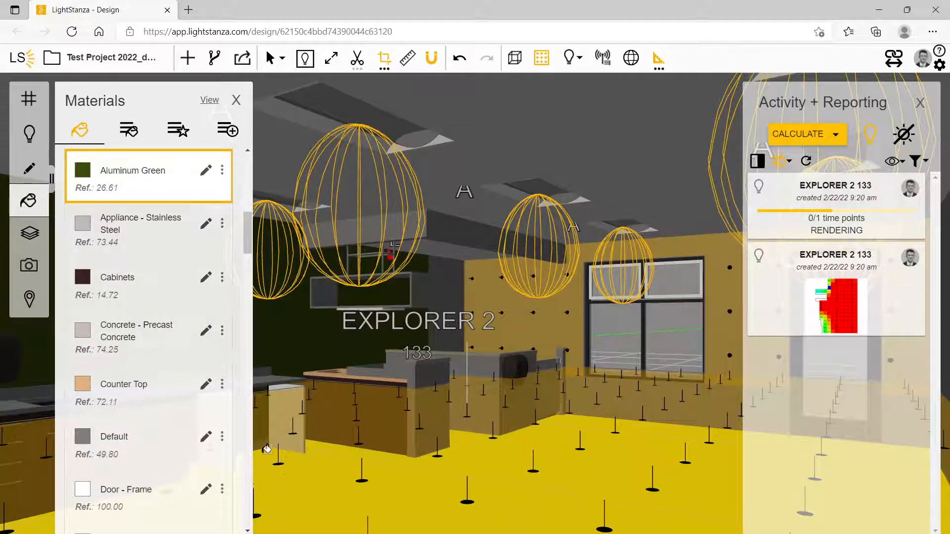
left_click(265, 448)
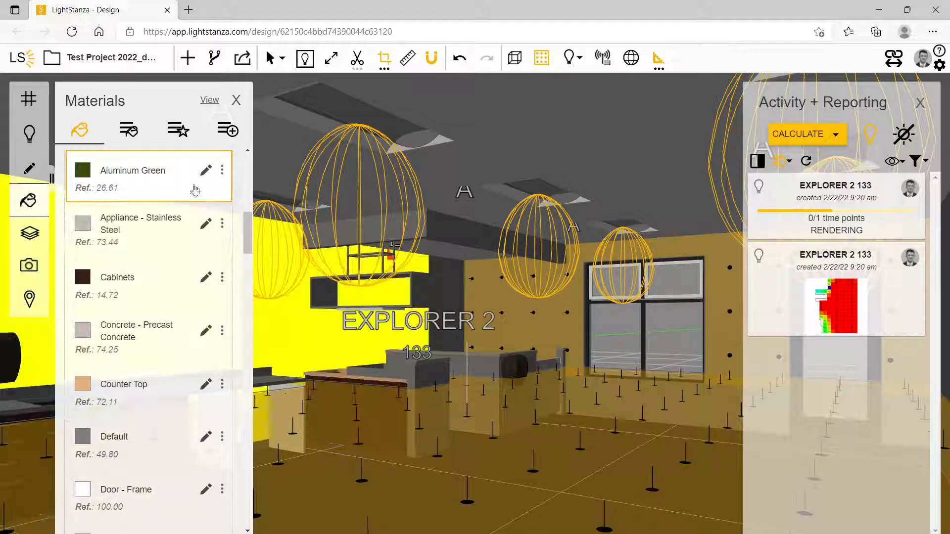
Change the Aluminum Green material's color to a teal of RGB 38, 140, 128
left_click(206, 171)
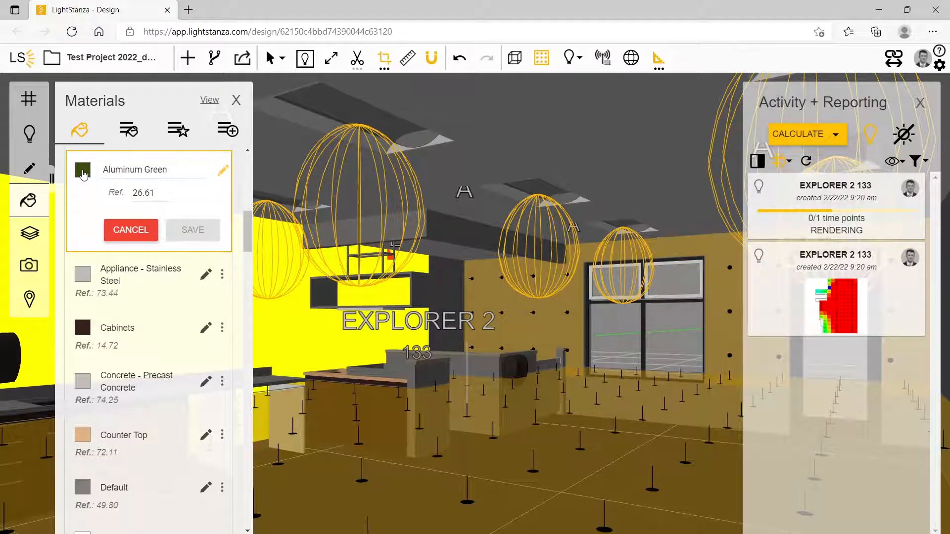
left_click(83, 172)
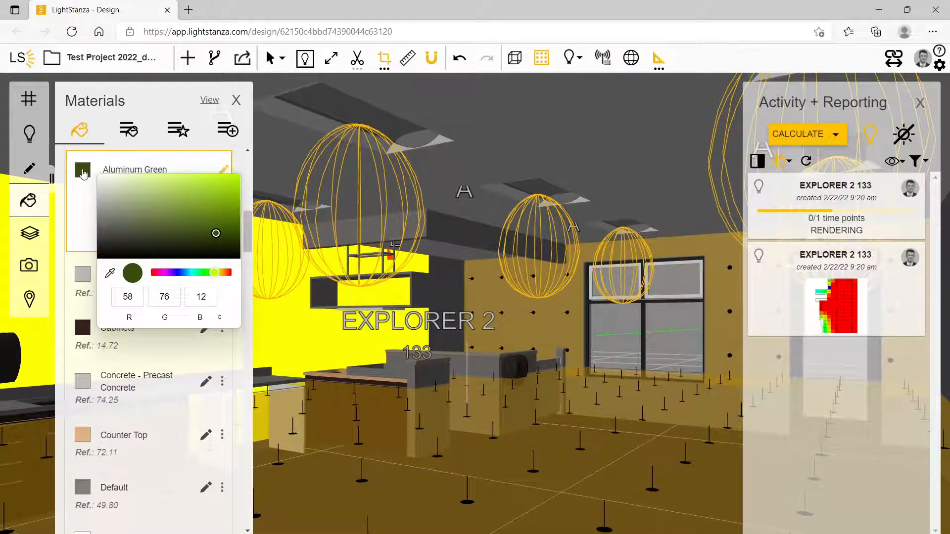
left_click(193, 273)
left_click_drag(214, 236, 201, 215)
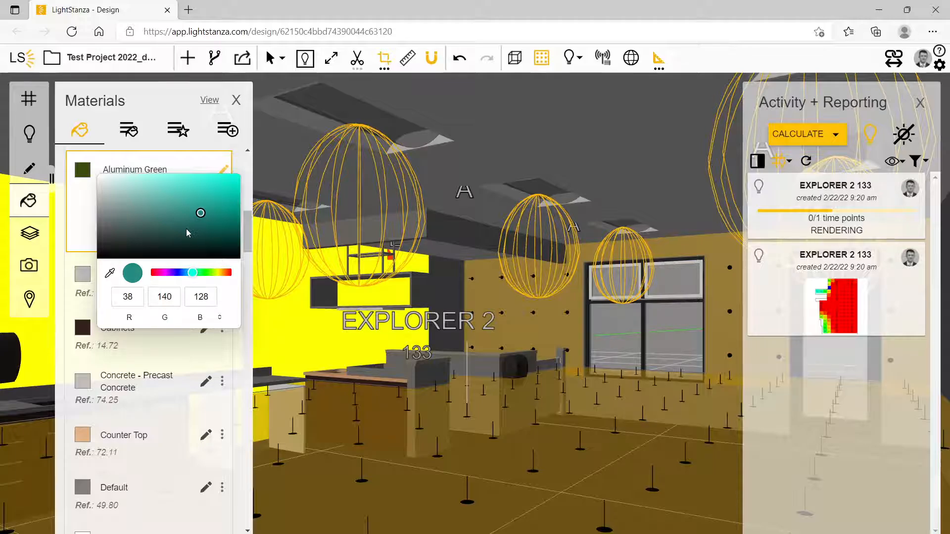
key("Return")
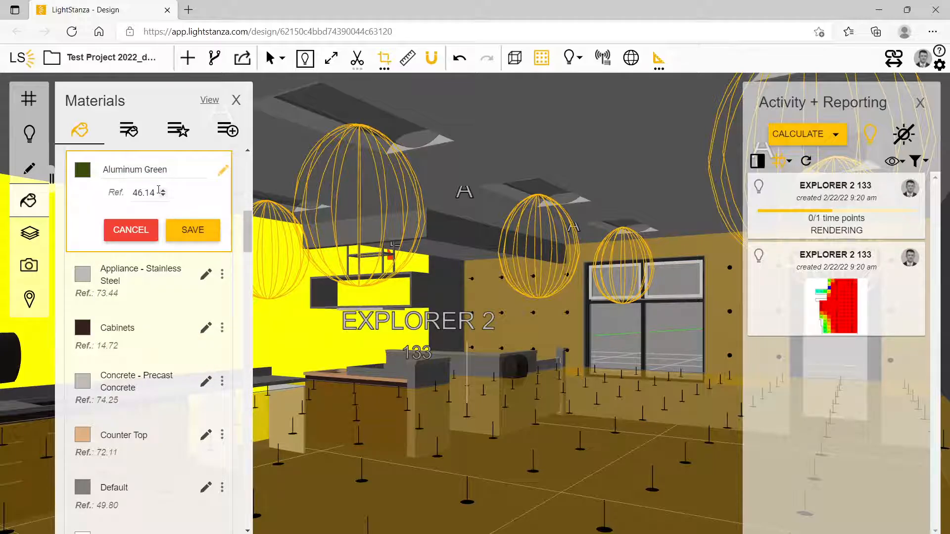
Set the Aluminum Green material's reflectance to 40, check its color, and save the edited material
left_click_drag(154, 192, 126, 197)
type("40")
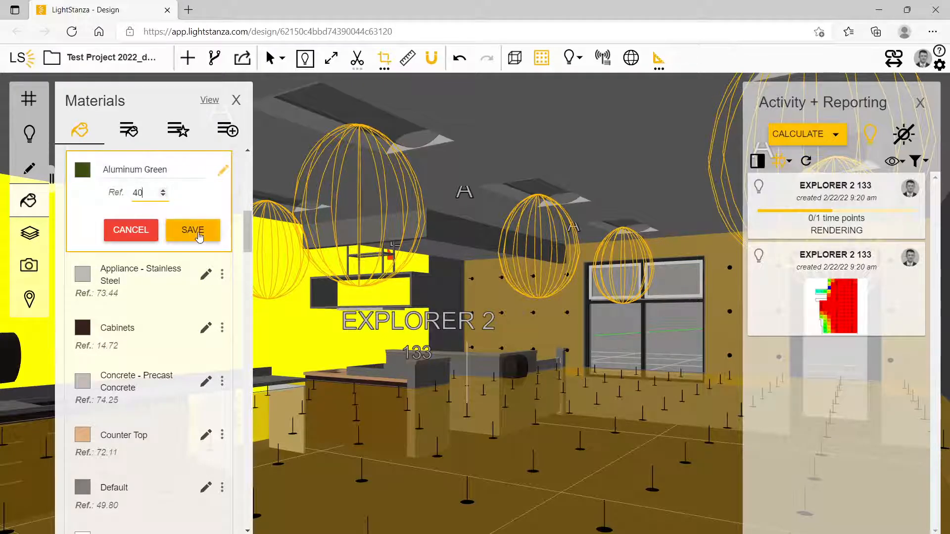
left_click(82, 170)
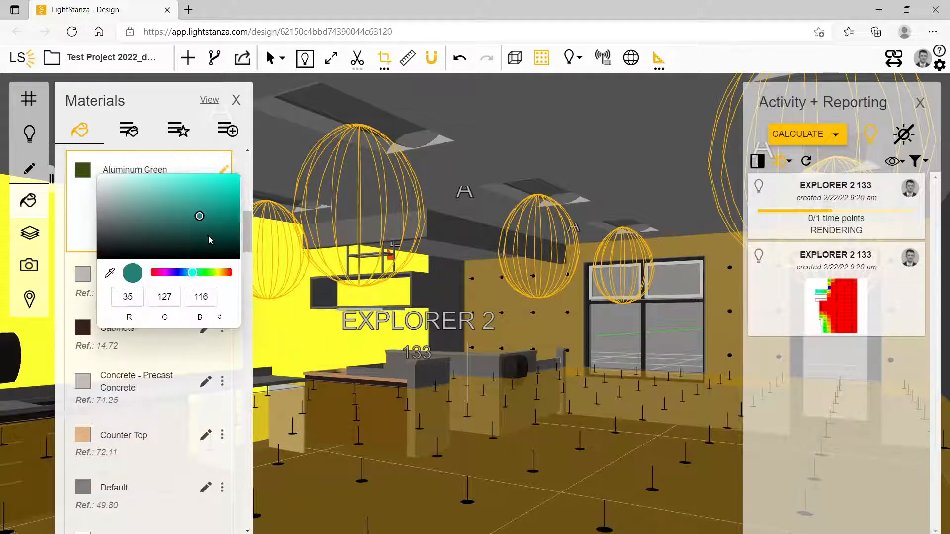
key("Escape")
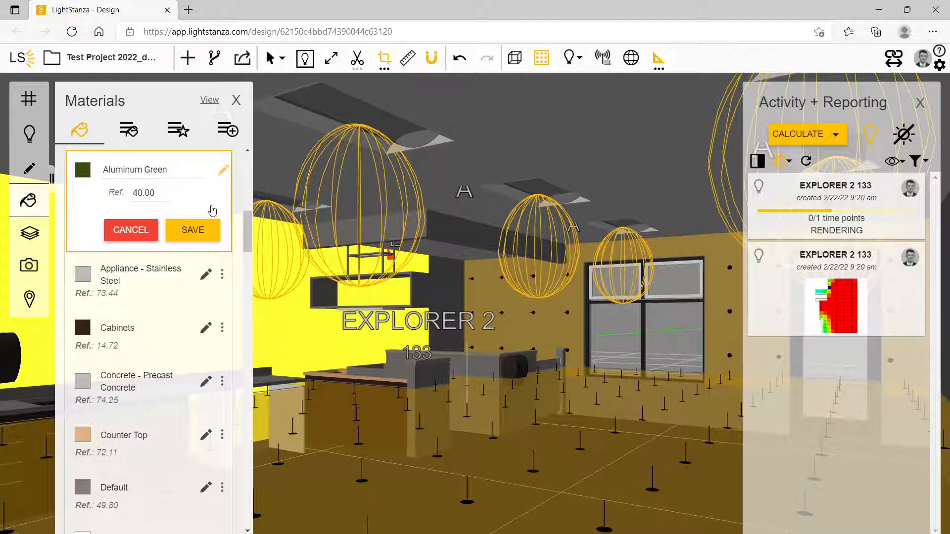
left_click(198, 231)
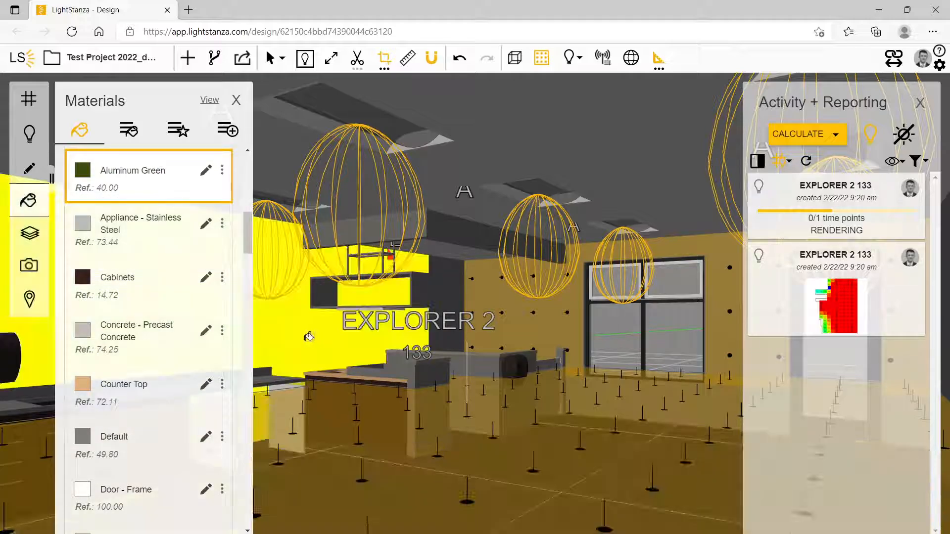
Start a new luminance rendering at High quality of the EXPLORER 2 133 view with the teal wall
left_click(813, 142)
left_click(838, 162)
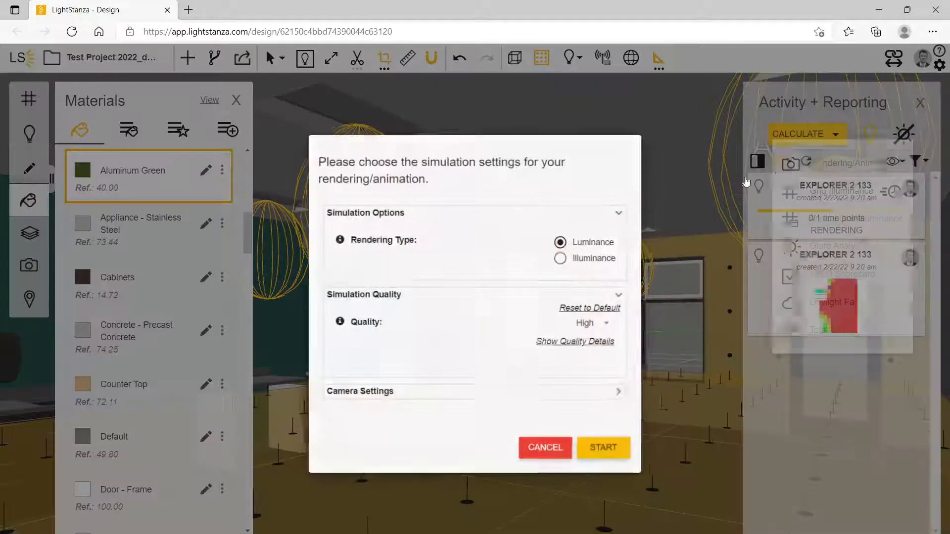
left_click(608, 450)
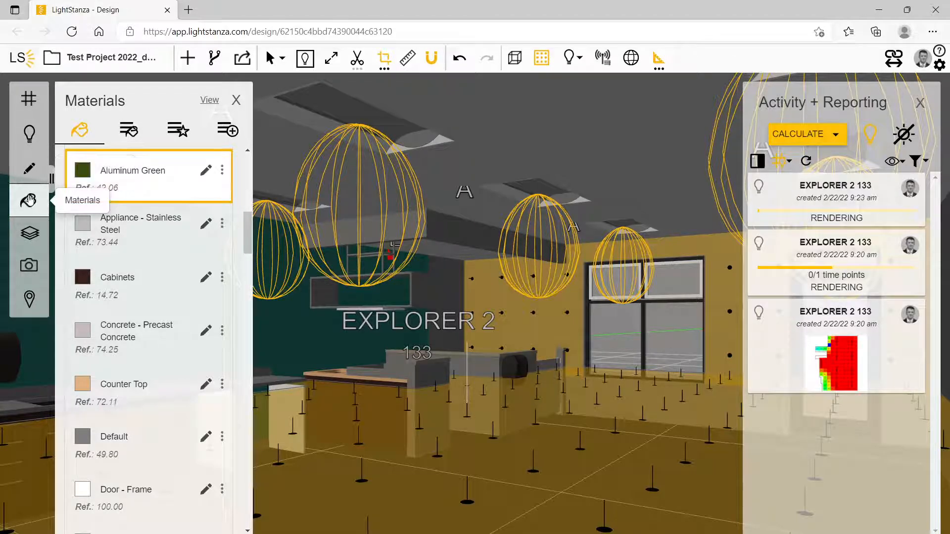
Review the model's Revit layers, switching the Revit Furniture layer off and back on
left_click(29, 233)
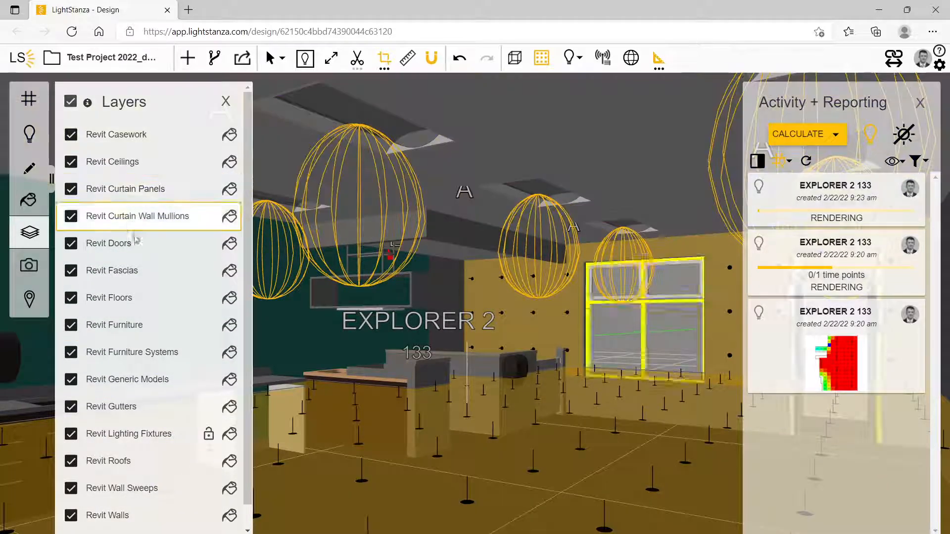
scroll(140, 263, "down", 1)
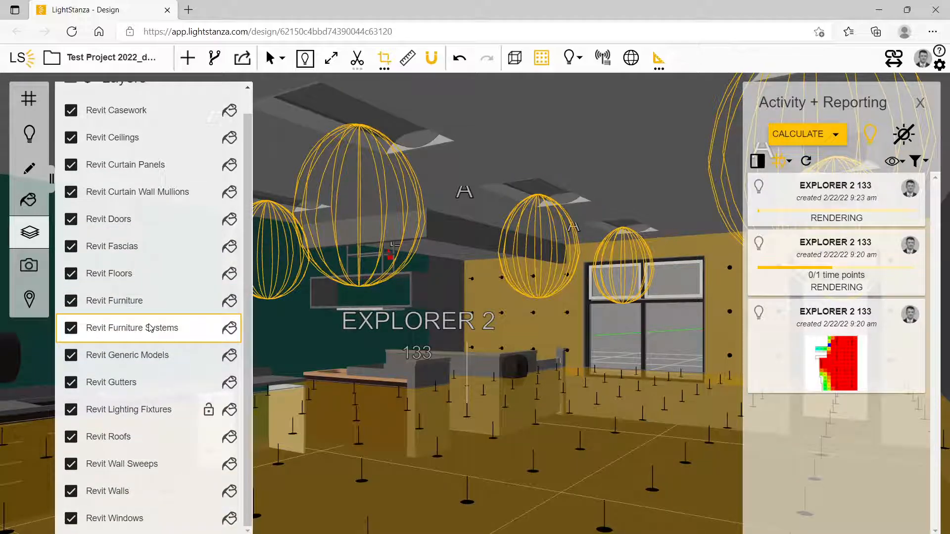
scroll(149, 306, "up", 1)
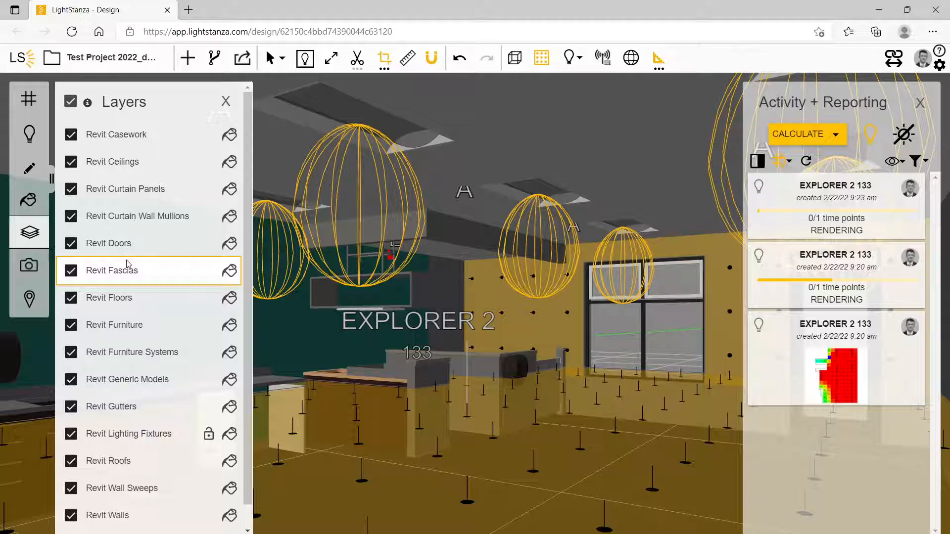
left_click(71, 328)
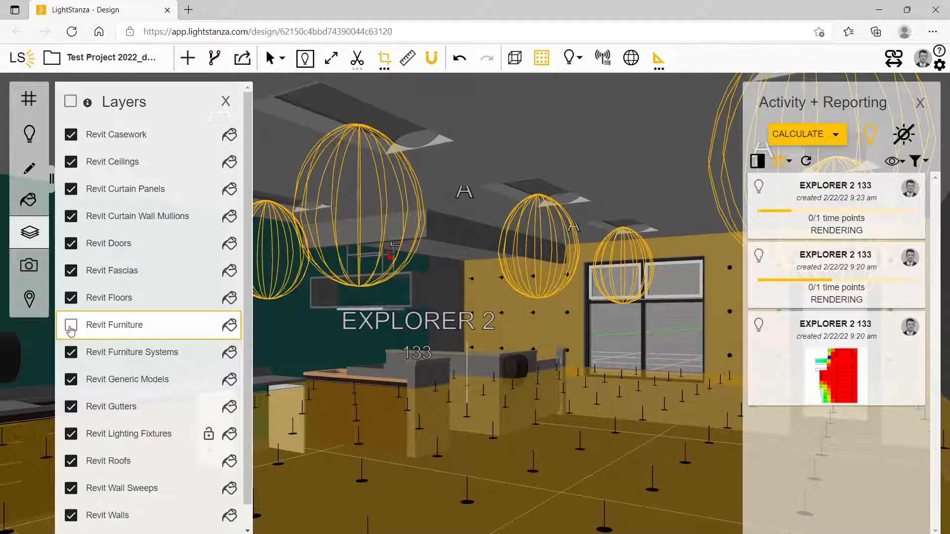
left_click(70, 329)
scroll(71, 330, "down", 1)
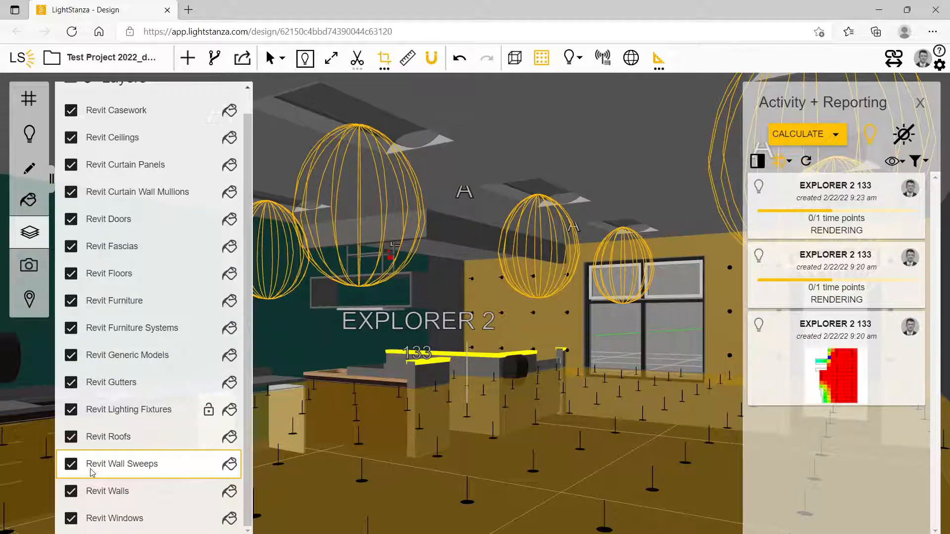
Add a viewpoint of the current EXPLORER 2 view and check the model's site location and climate station settings
left_click(28, 266)
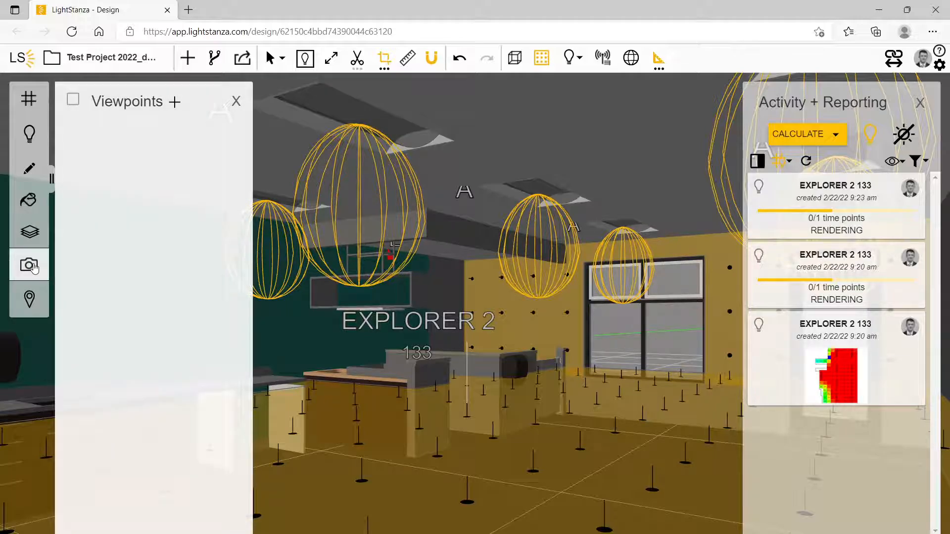
left_click(173, 103)
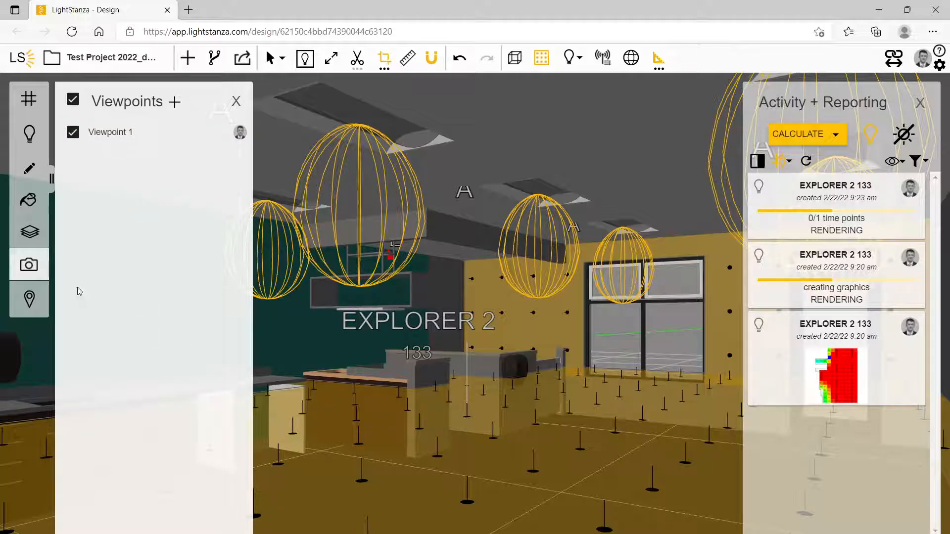
left_click(28, 299)
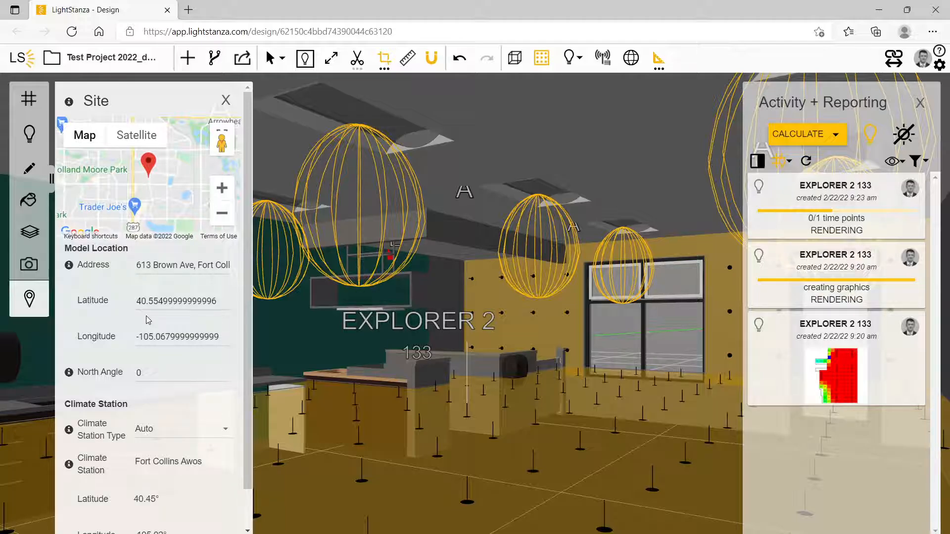
left_click(226, 101)
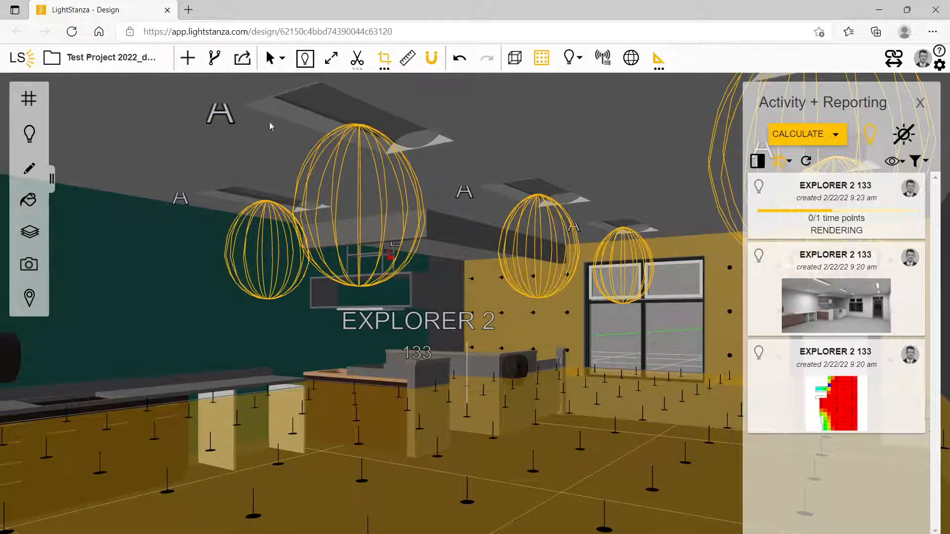
Include daylight in the simulations, switch to the plan view, and exclude electric lighting from the simulations
left_click(902, 136)
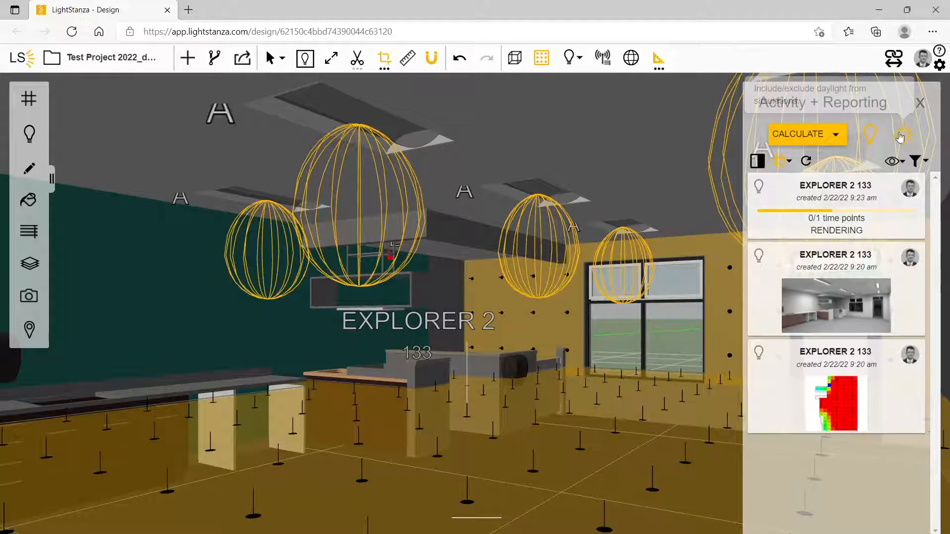
left_click(802, 134)
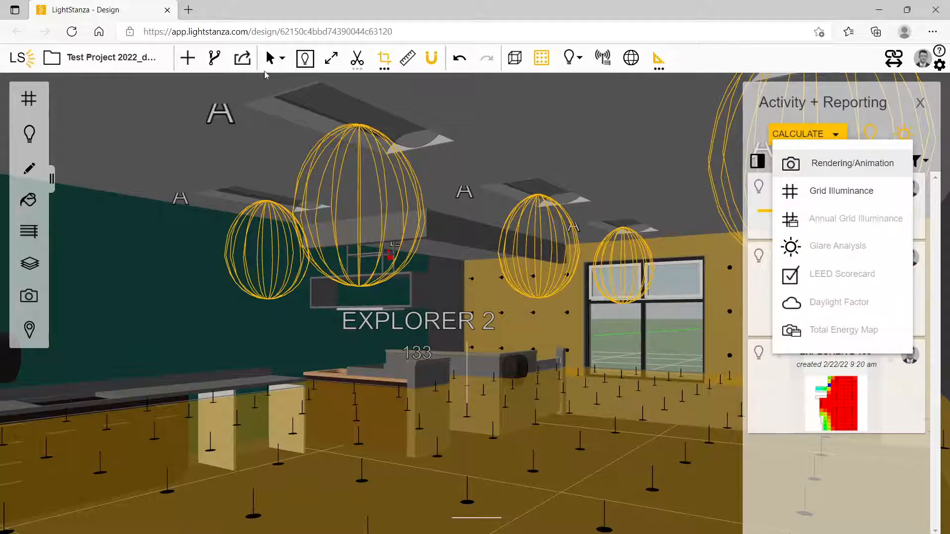
left_click(306, 61)
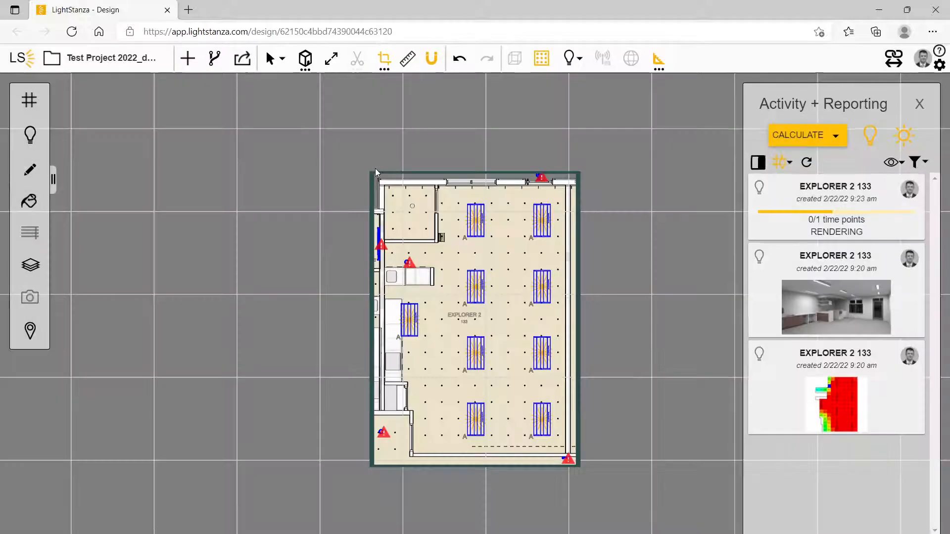
left_click(808, 137)
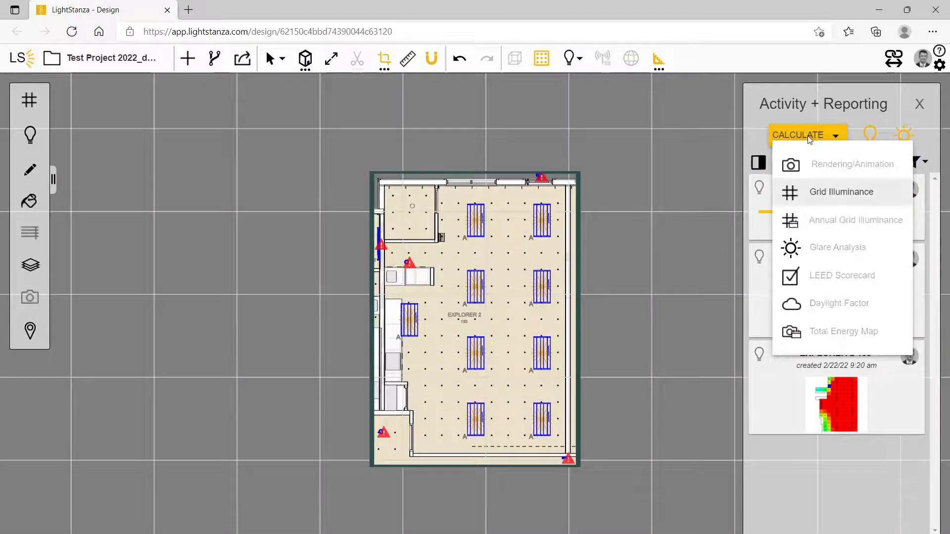
left_click(874, 139)
left_click(874, 140)
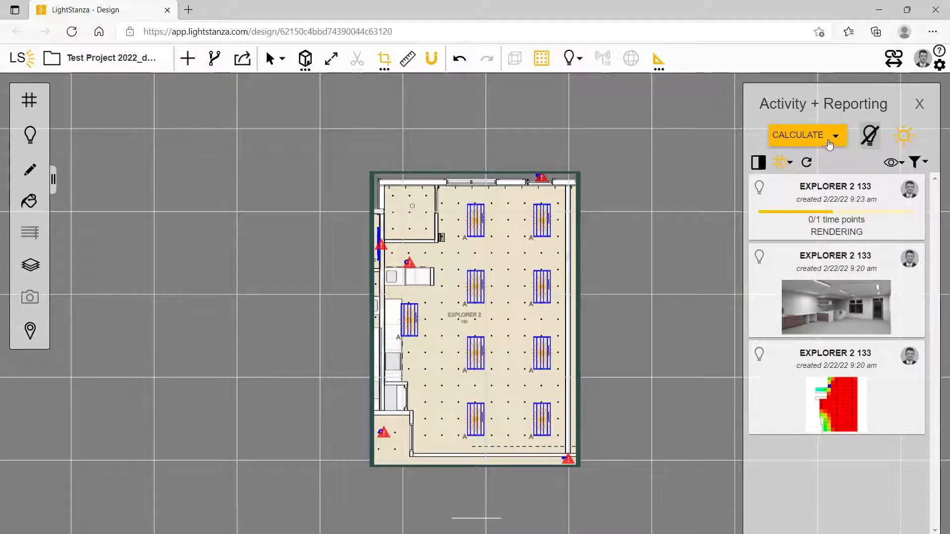
Look at the LEED scorecard simulation settings, including the blinds option, and leave without starting the calculation
left_click(819, 139)
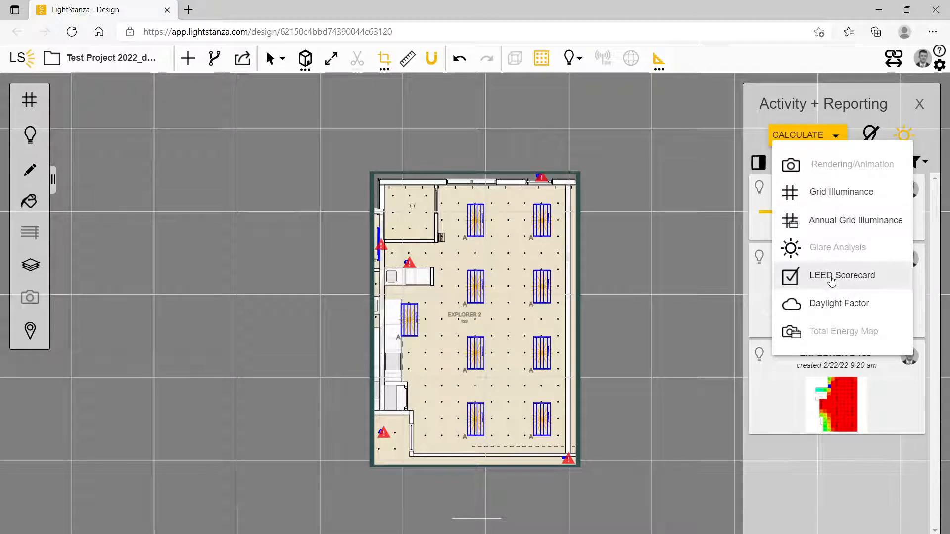
left_click(830, 288)
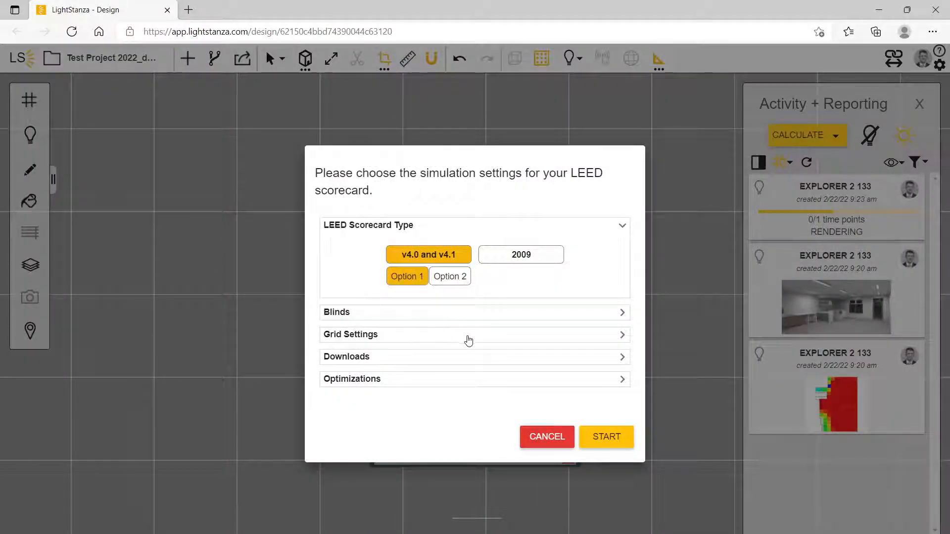
left_click(420, 313)
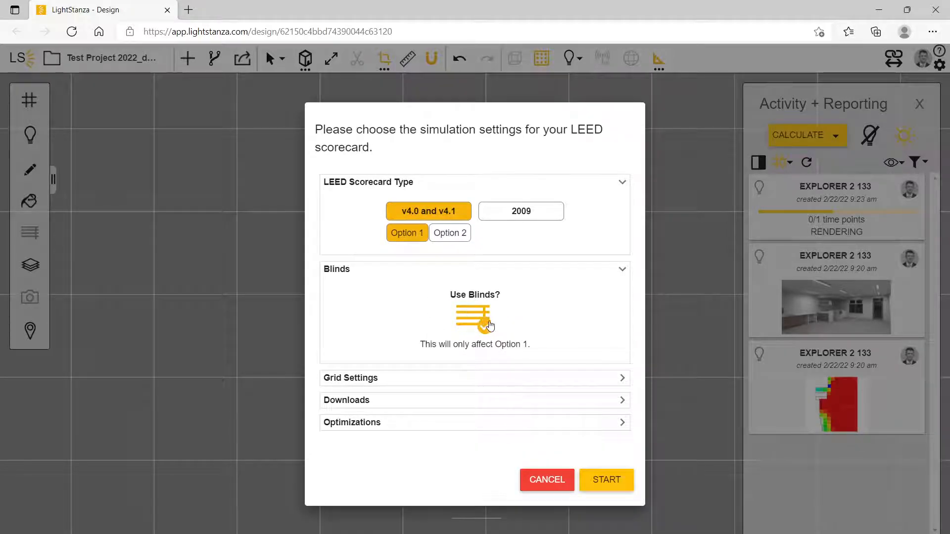
left_click(548, 480)
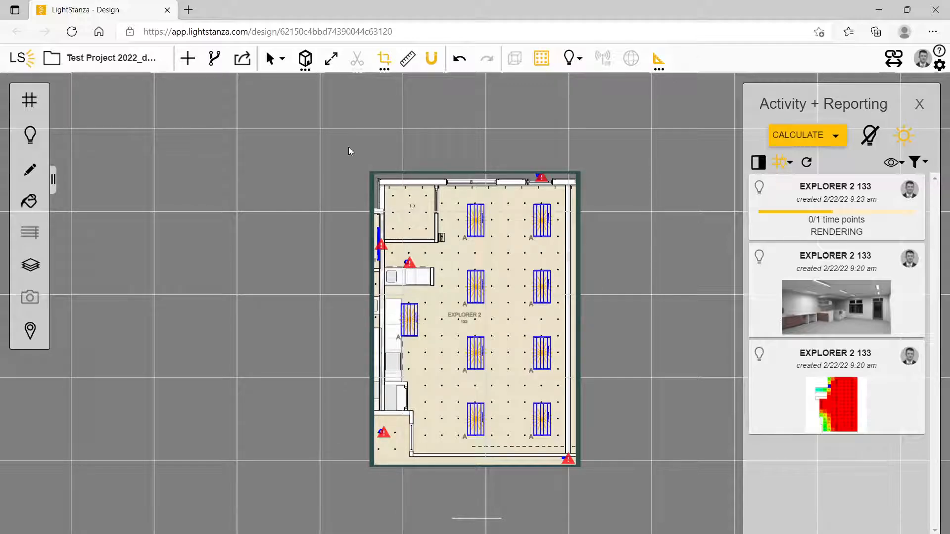
Display the EXPLORER 2 133 grid illuminance results on the plan and examine the values across the room
mouse_move(844, 303)
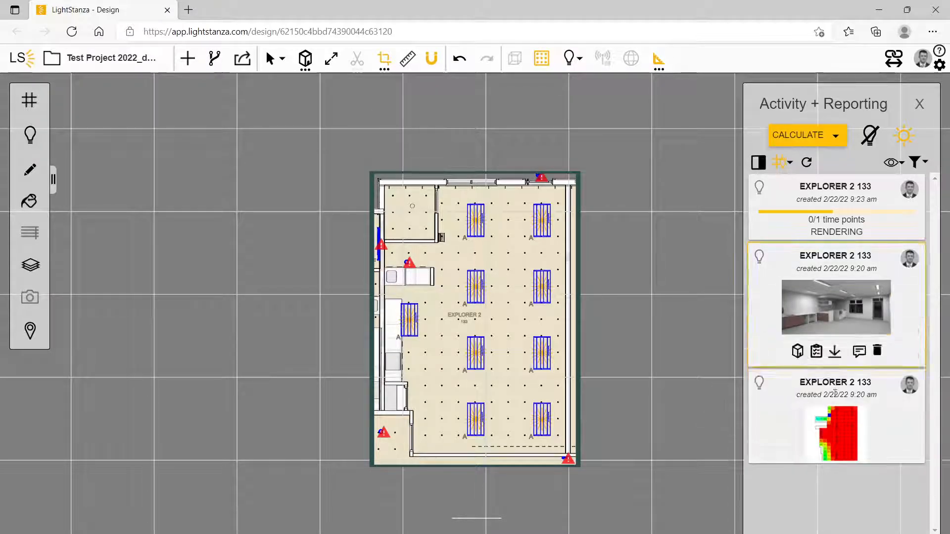
left_click(844, 418)
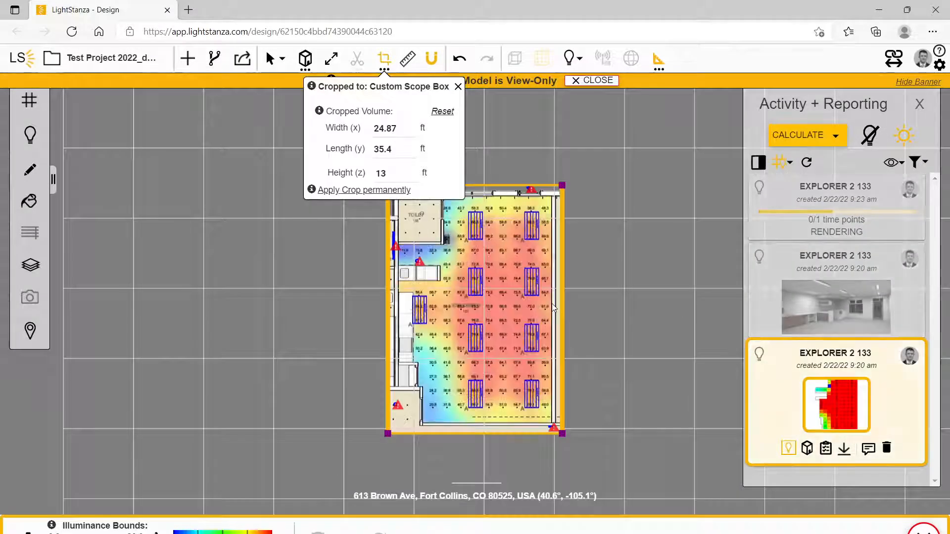
left_click(458, 86)
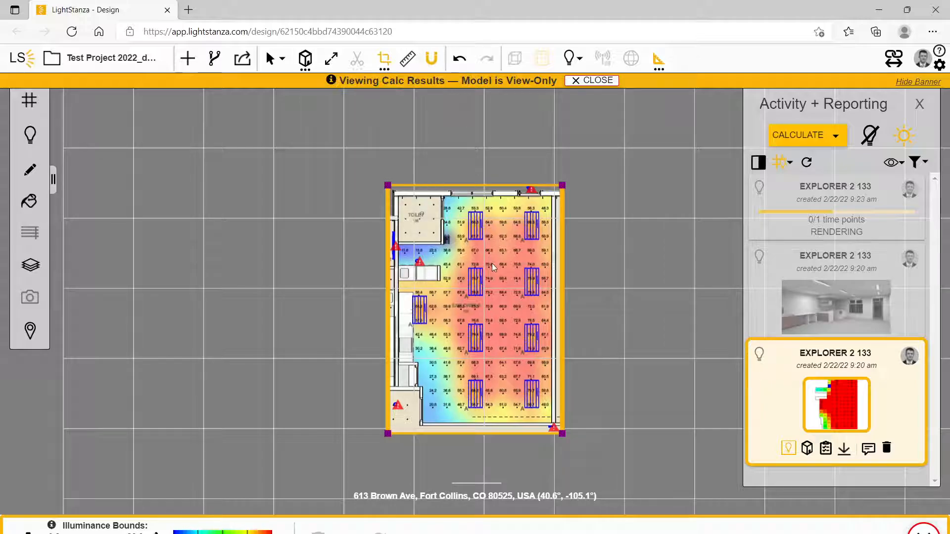
scroll(479, 272, "up", 2)
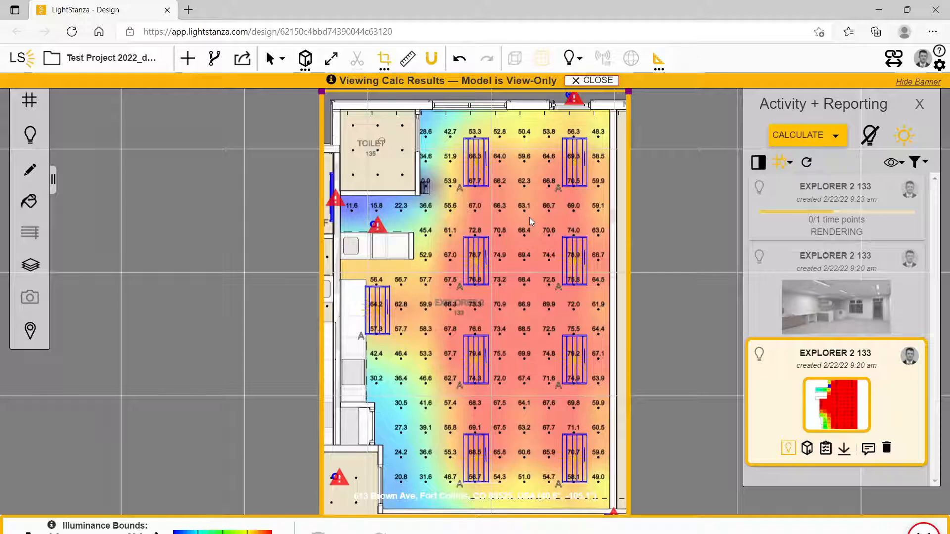
Open the EXPLORER 2 133 illuminance report and send its calc points to Revit's FIRST FLOOR PLAN ceiling plan, with the fixture deselected there
left_click(825, 449)
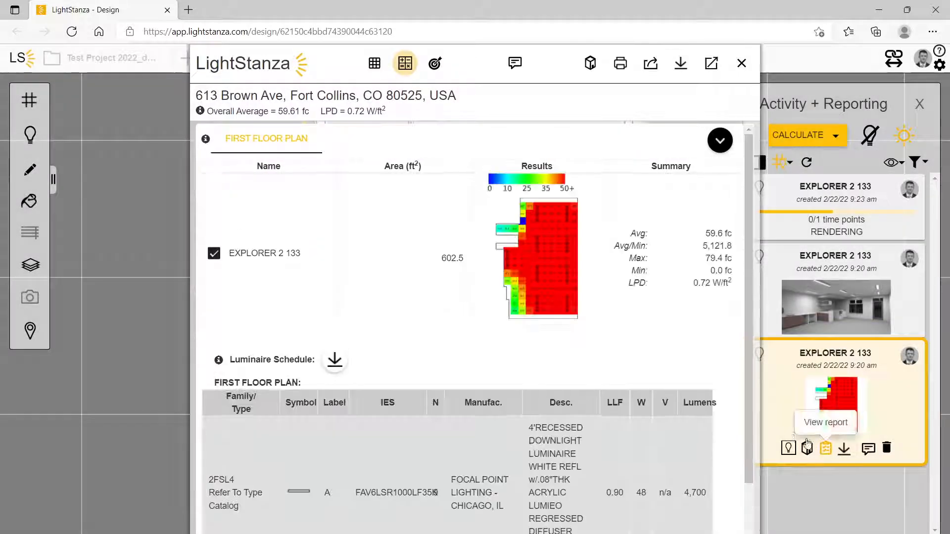
mouse_move(557, 259)
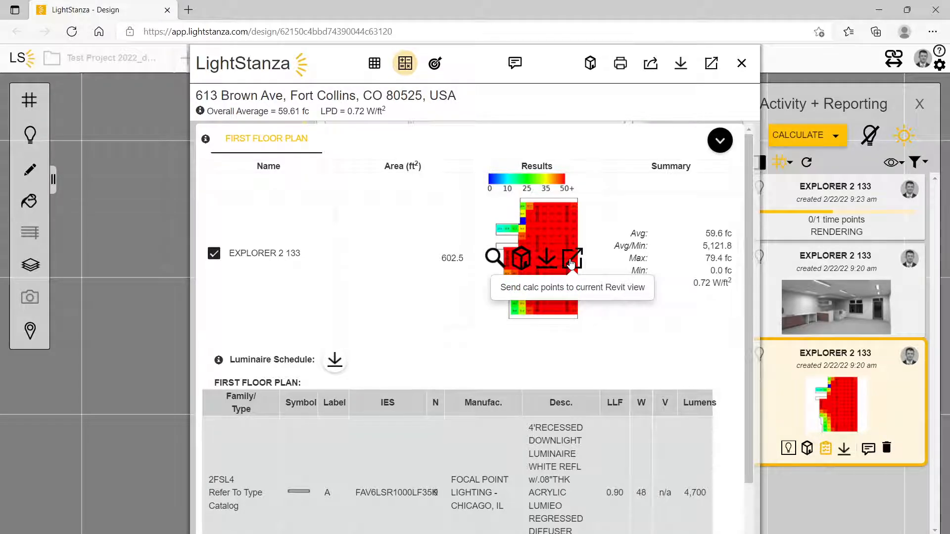
left_click(571, 262)
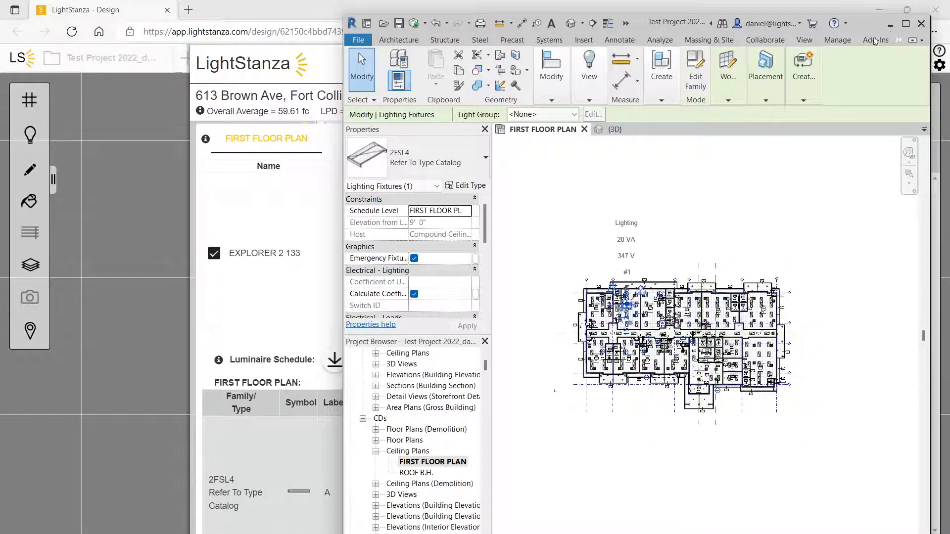
left_click(905, 24)
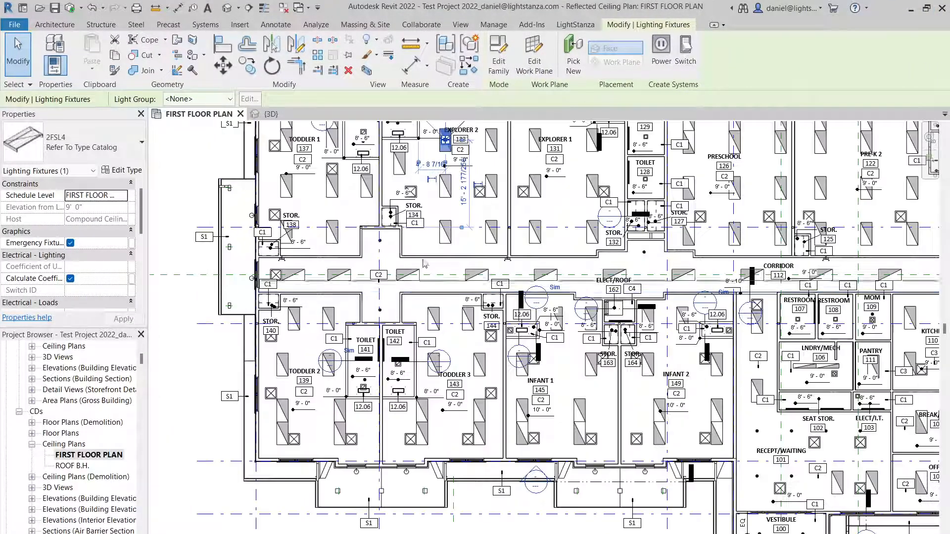
left_click(211, 163)
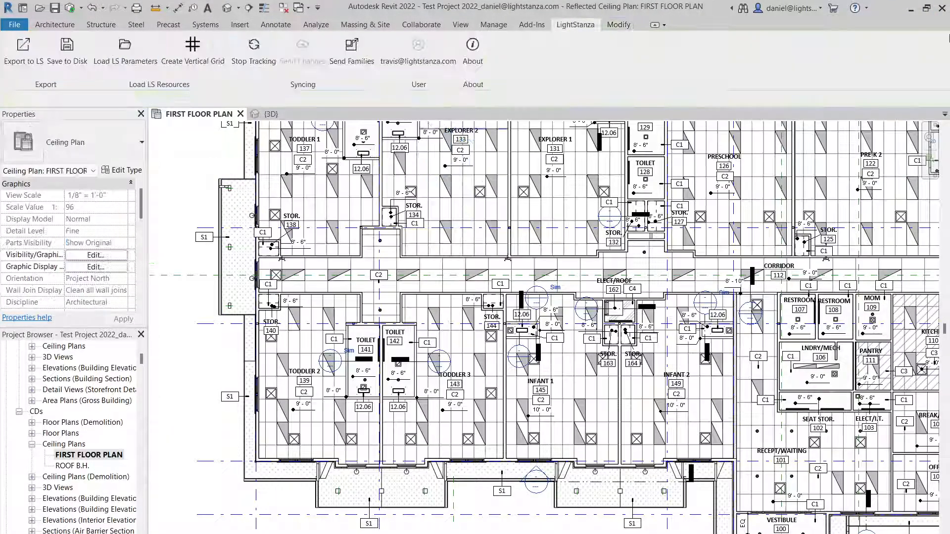
left_click(911, 8)
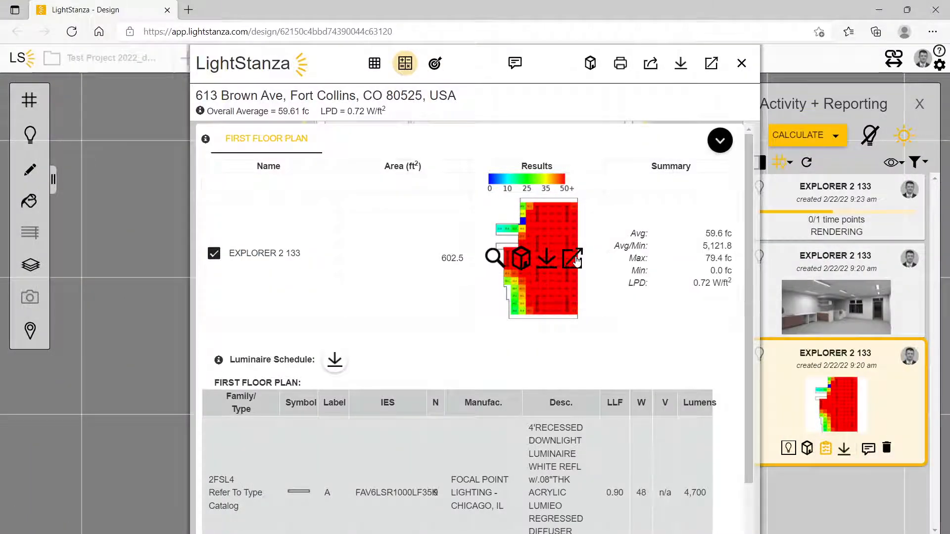
left_click(571, 533)
left_click(631, 502)
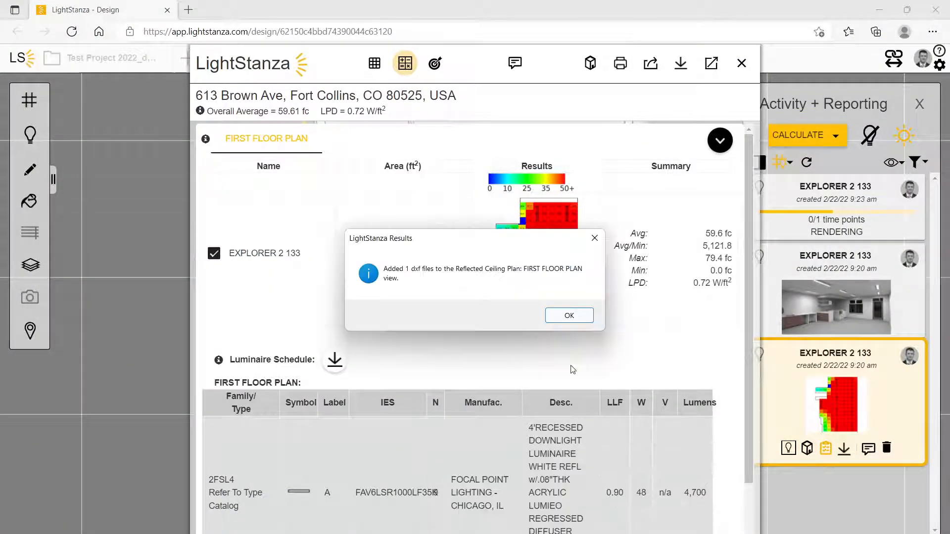
left_click(568, 315)
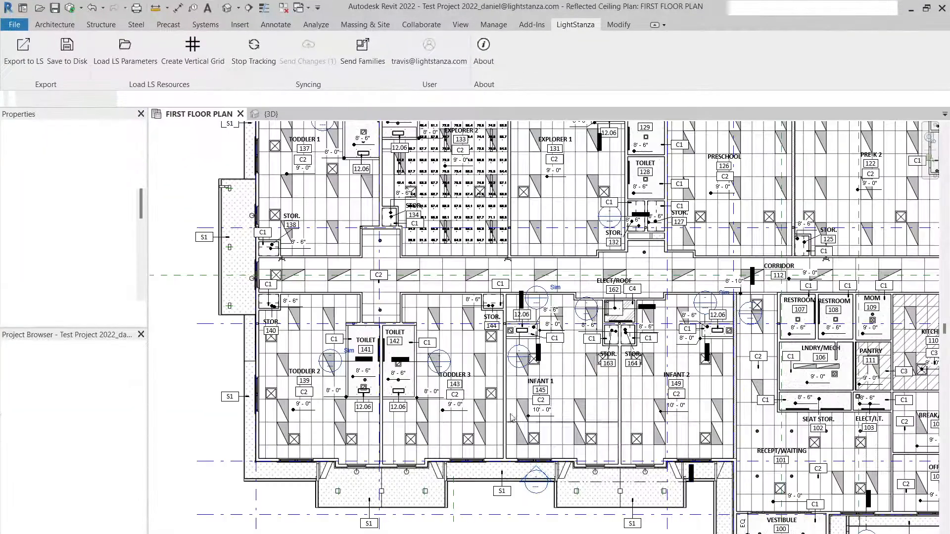
Delete the imported calc points over EXPLORER 2 from the Revit ceiling plan
scroll(461, 208, "up", 6)
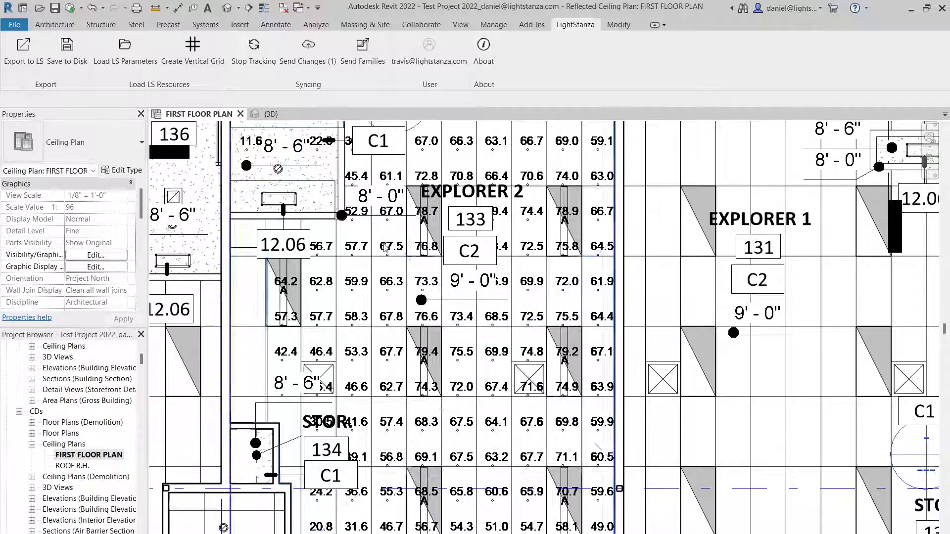
left_click(394, 287)
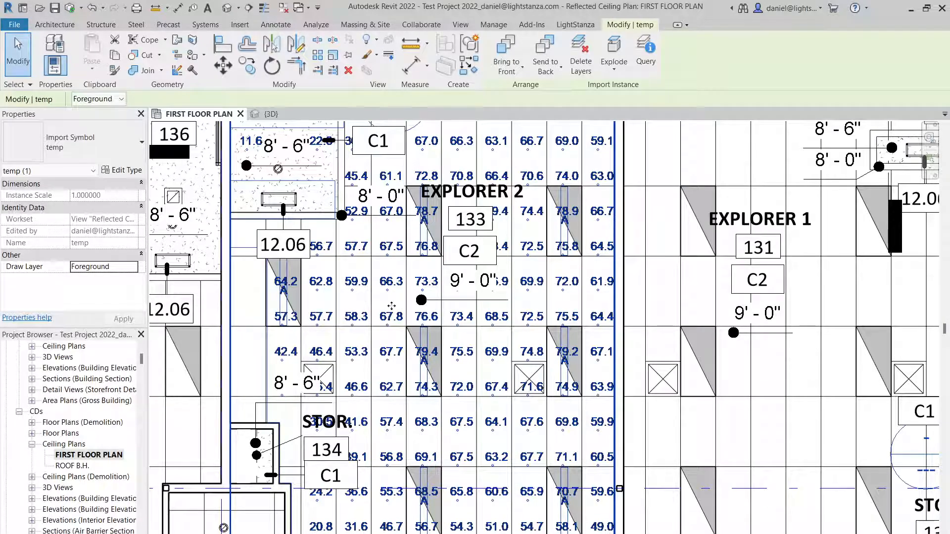
key("Delete")
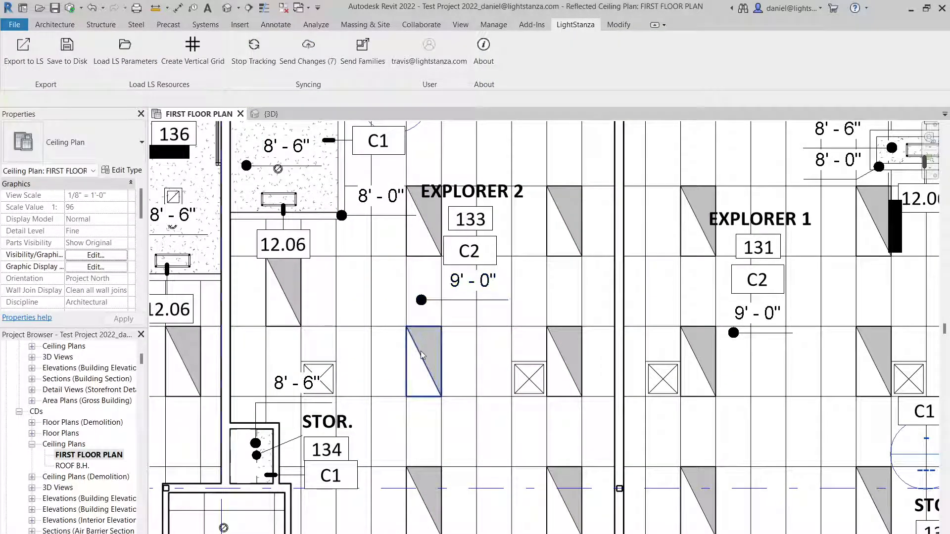
Nudge the 2FSL4 lighting fixture just below EXPLORER 2's 9'-0" ceiling height tag five increments to the left
left_click(418, 356)
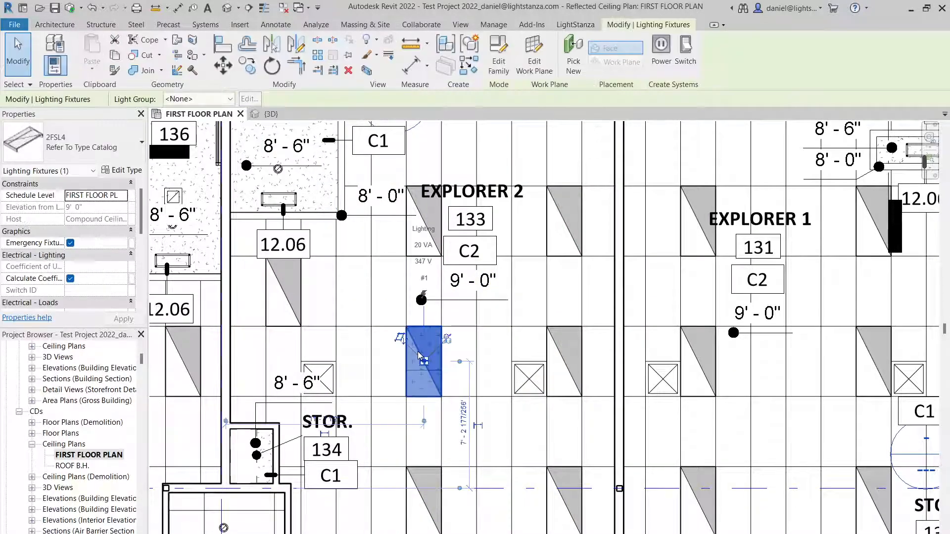
key("Left")
key("Left")
key("Left")
key("Left")
key("Left")
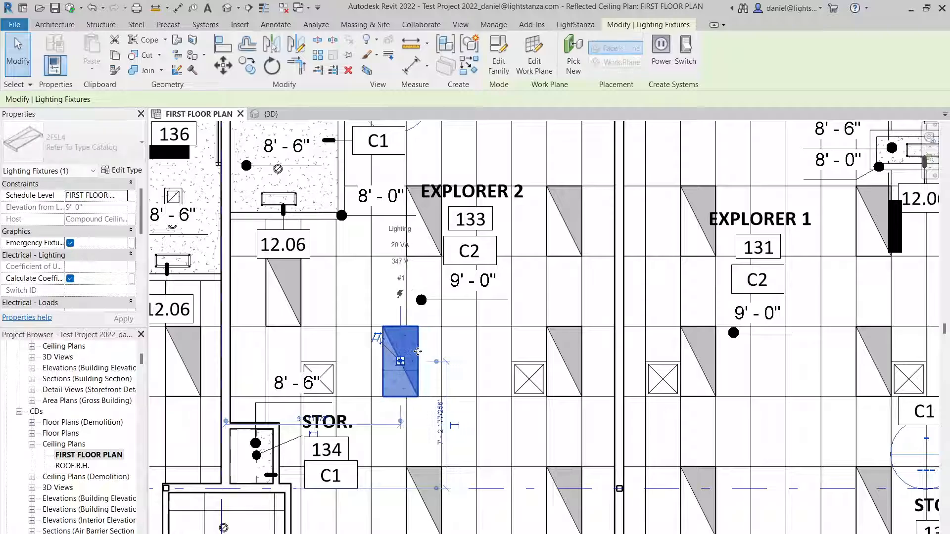
Nudge the 2FSL4 fixture in the same EXPLORER 2 row, nearest the wall shared with EXPLORER 1, four increments to the left
left_click_drag(414, 355, 578, 367)
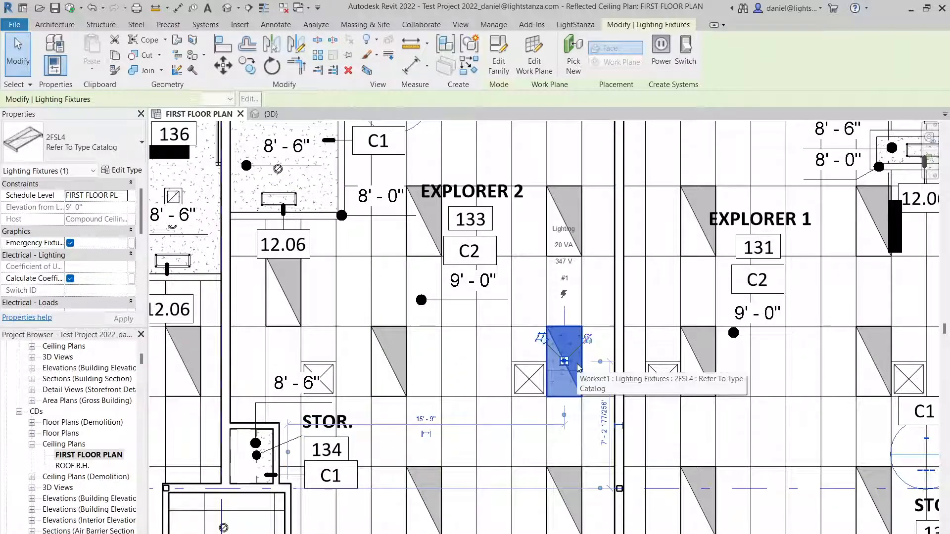
key("Left")
key("Left")
key("Left")
key("Left")
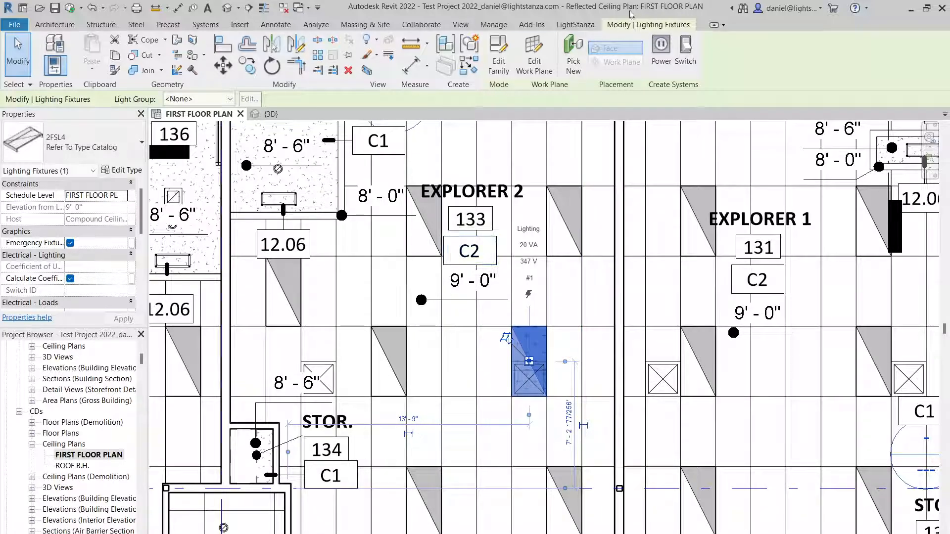
Send the tracked fixture changes from Revit to the LightStanza design and switch to LightStanza in the browser
left_click(575, 25)
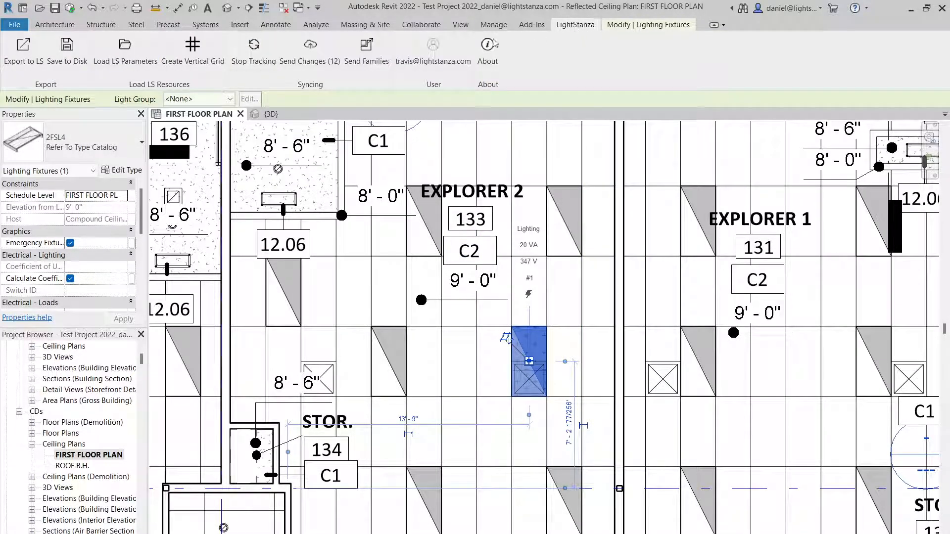
left_click(311, 60)
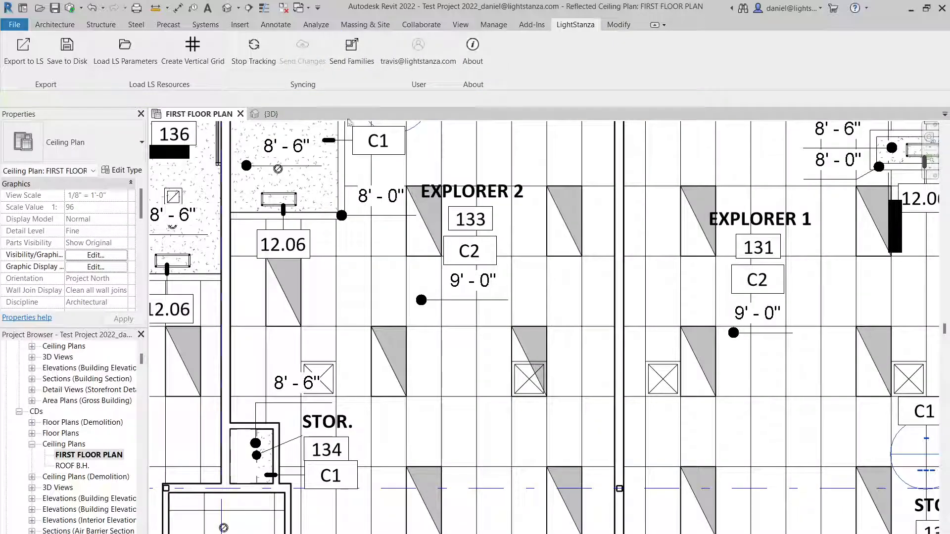
left_click(911, 8)
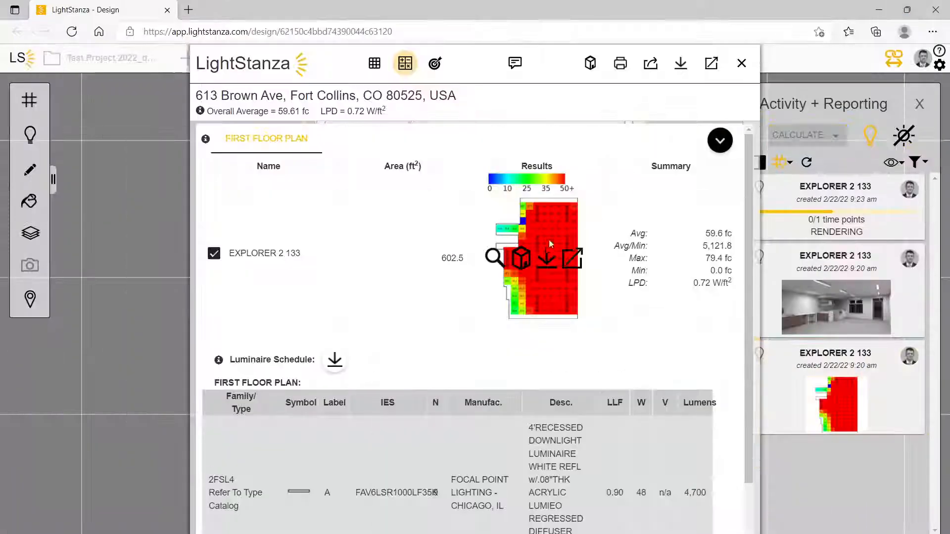
Close the illuminance report to check the fixtures on the plan, and open the report of the EXPLORER 2 133 rendering created at 9:20 am
left_click(741, 63)
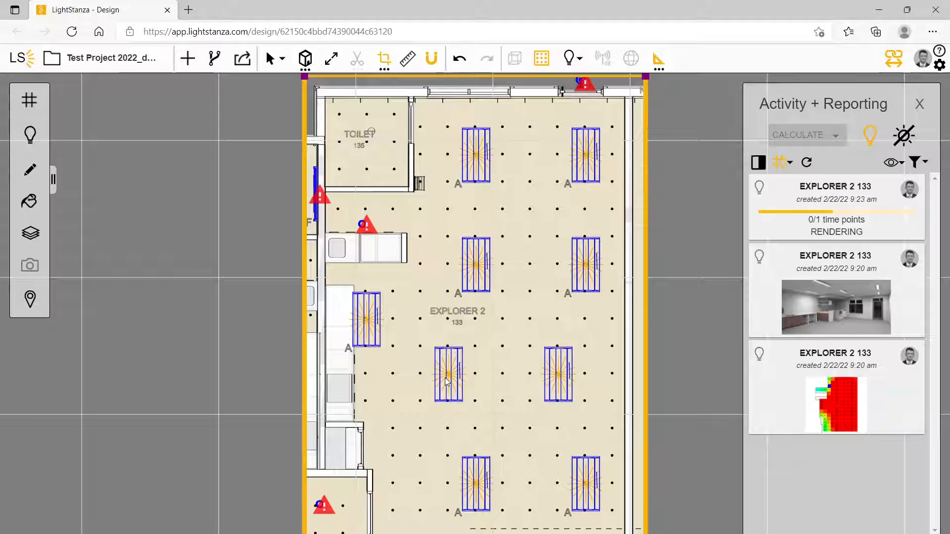
mouse_move(816, 317)
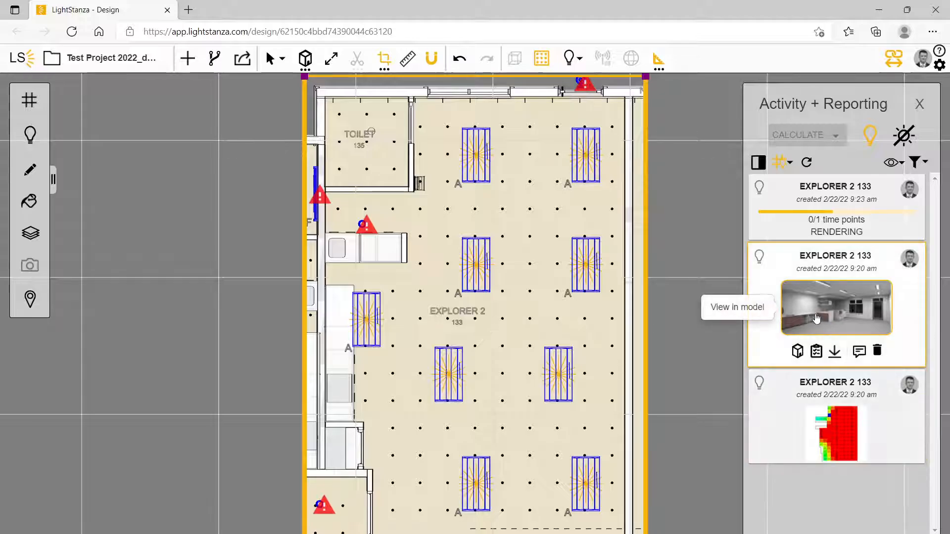
left_click(816, 352)
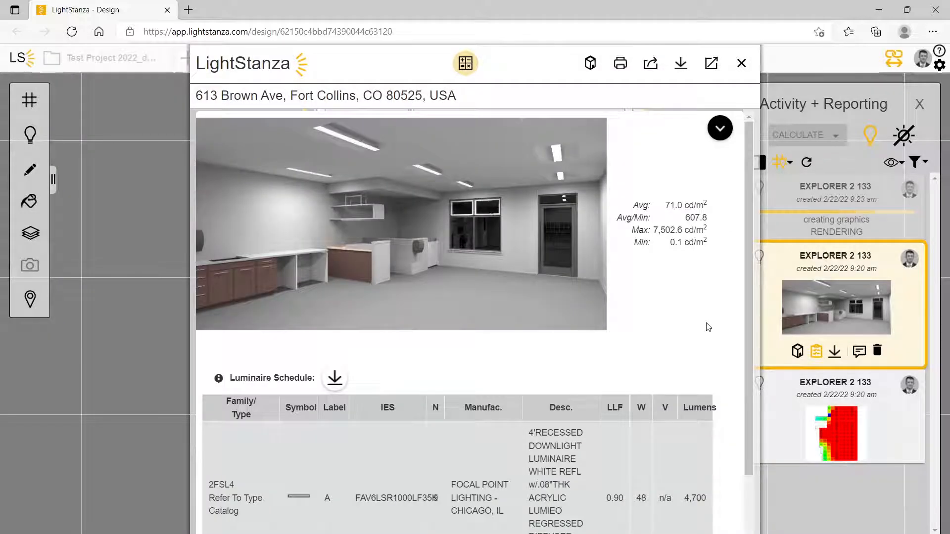
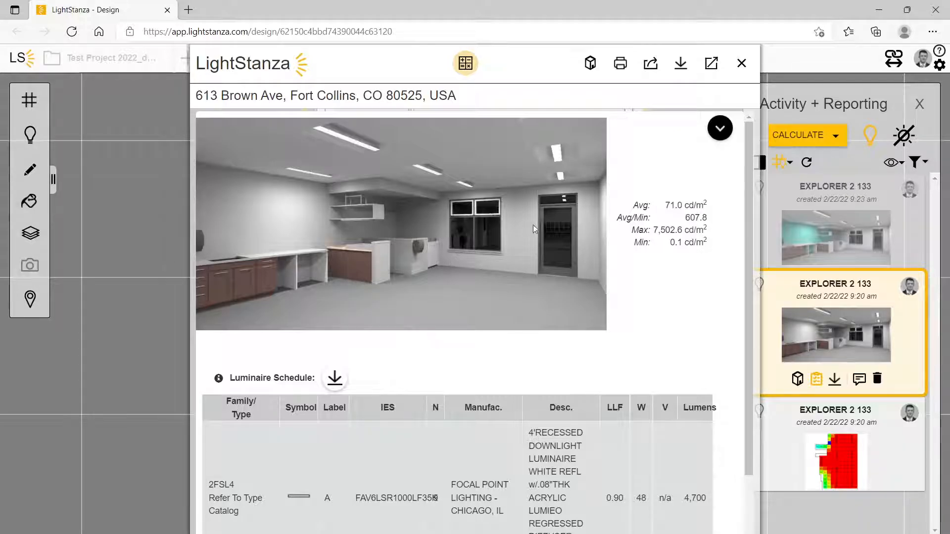
Close the 9:20 am rendering report, and review the report of the EXPLORER 2 133 rendering created at 9:23 am
left_click(741, 62)
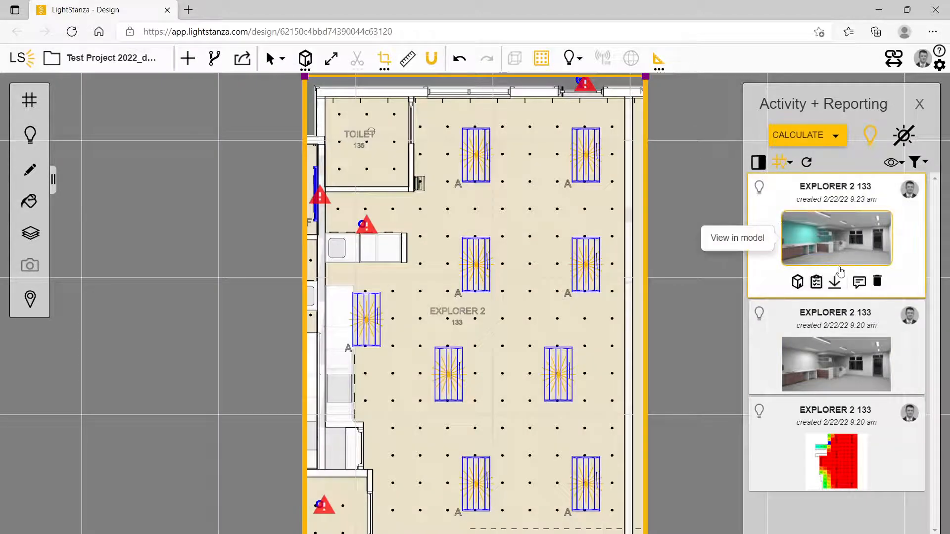
left_click(798, 284)
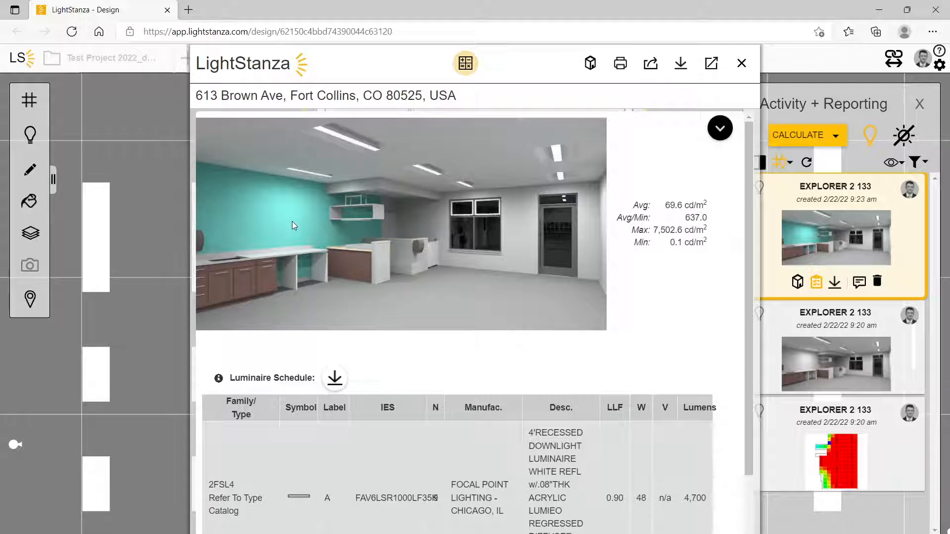
left_click(741, 63)
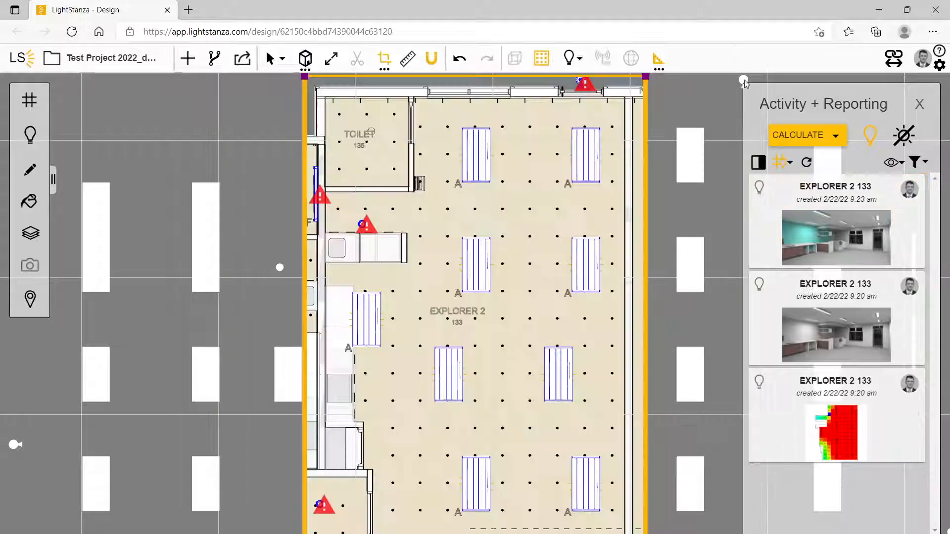
Open the IES file of the 2FSL4 fixture just above the EXPLORER 2 room tag and inspect its luminous surface from below
left_click(483, 268)
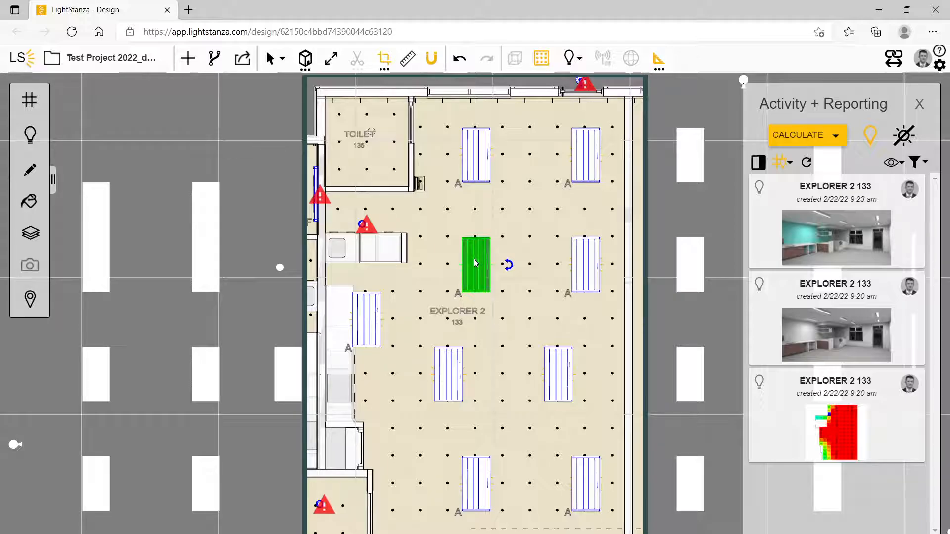
right_click(474, 258)
mouse_move(569, 272)
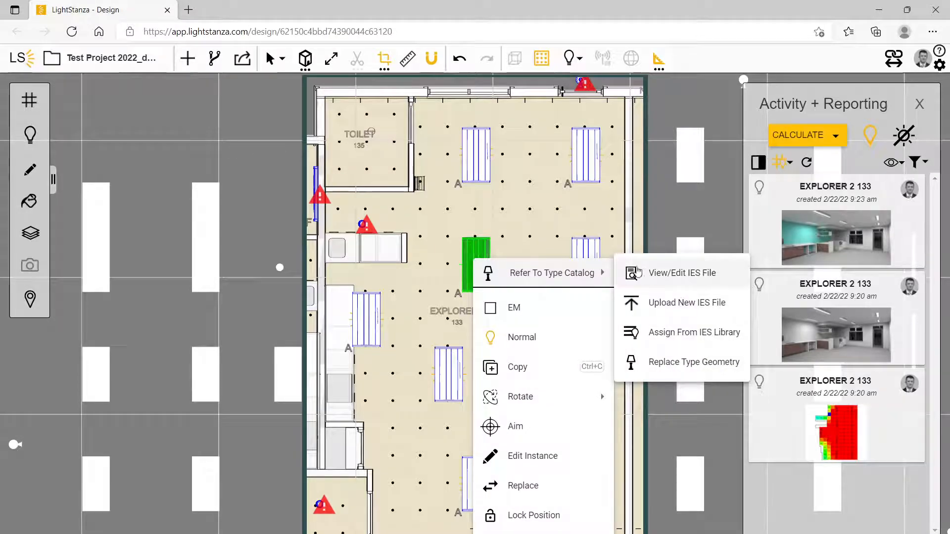
left_click(675, 272)
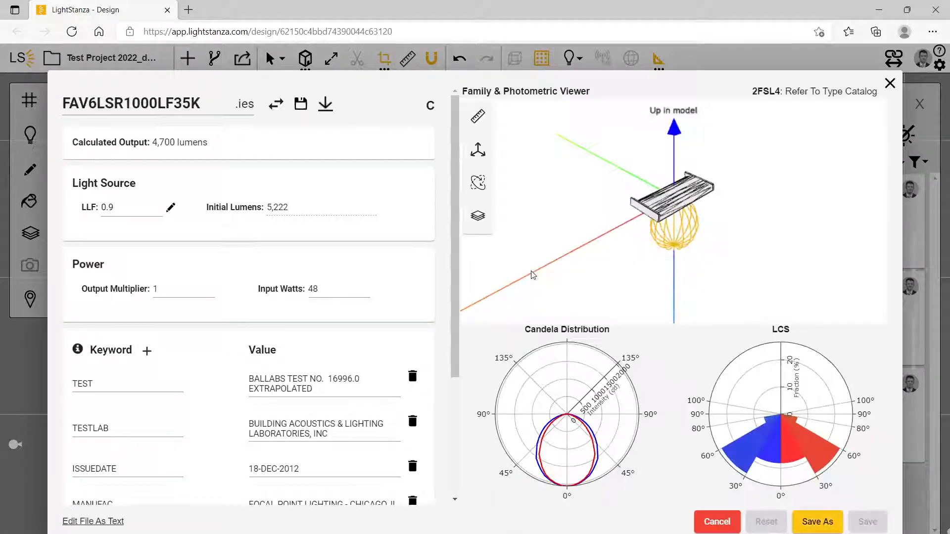
left_click_drag(602, 259, 603, 215)
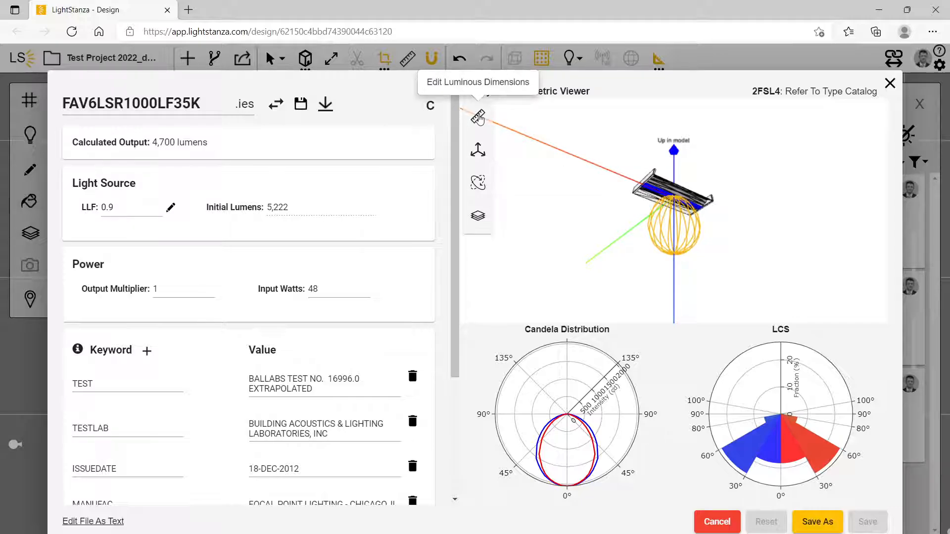
Try a luminous width of 2 feet for the 2FSL4 IES file and set it back to .4 feet
left_click(483, 118)
double_click(555, 166)
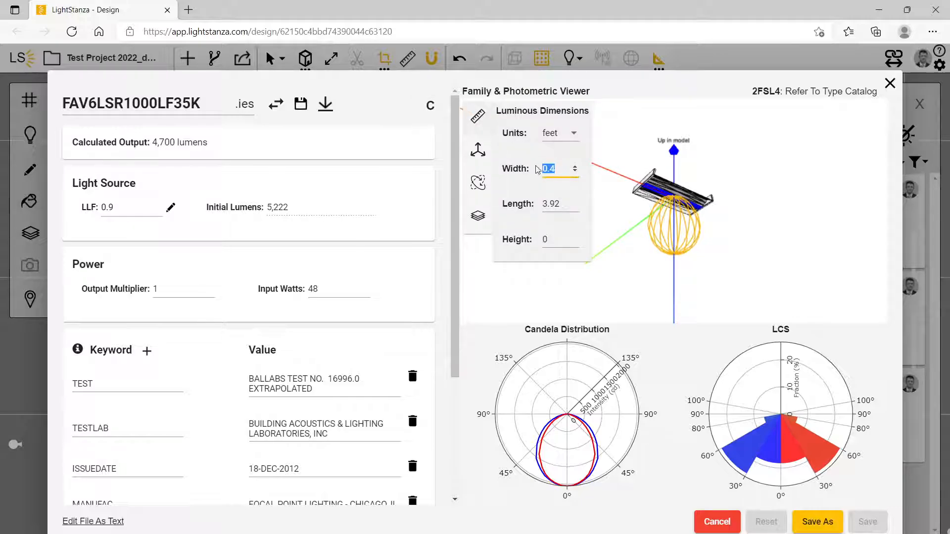
type("2")
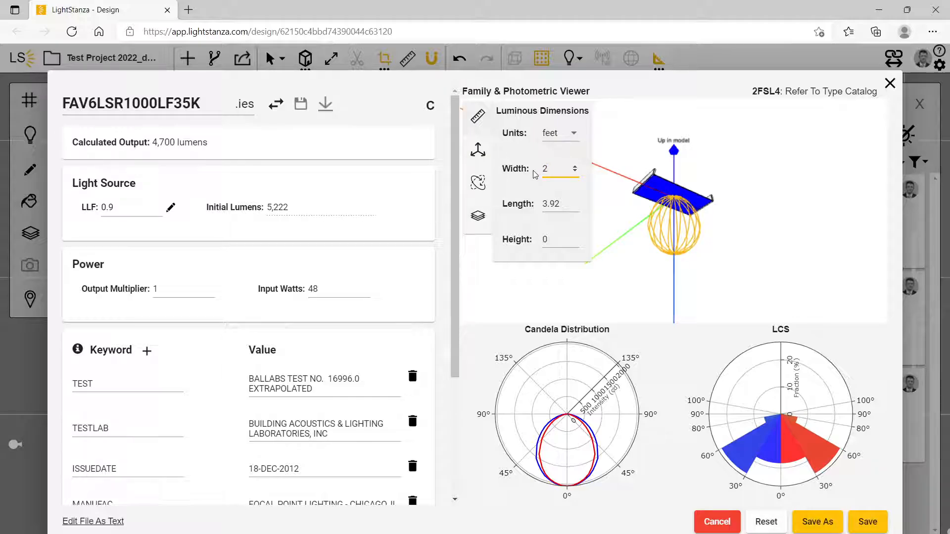
key("BackSpace")
type(".4")
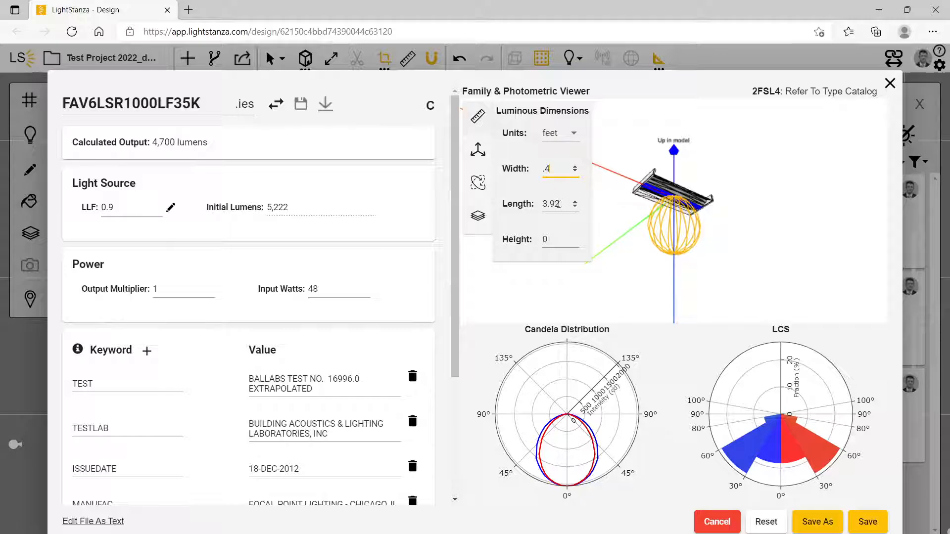
Try a luminous length of 8 feet and view the light loss factor breakdown without changing it
left_click(564, 207)
double_click(552, 205)
type("8")
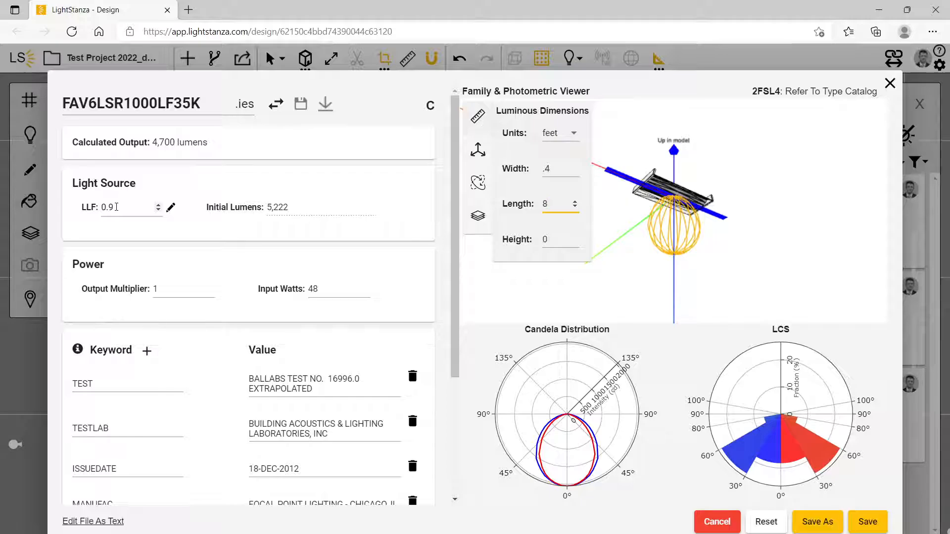
left_click(171, 207)
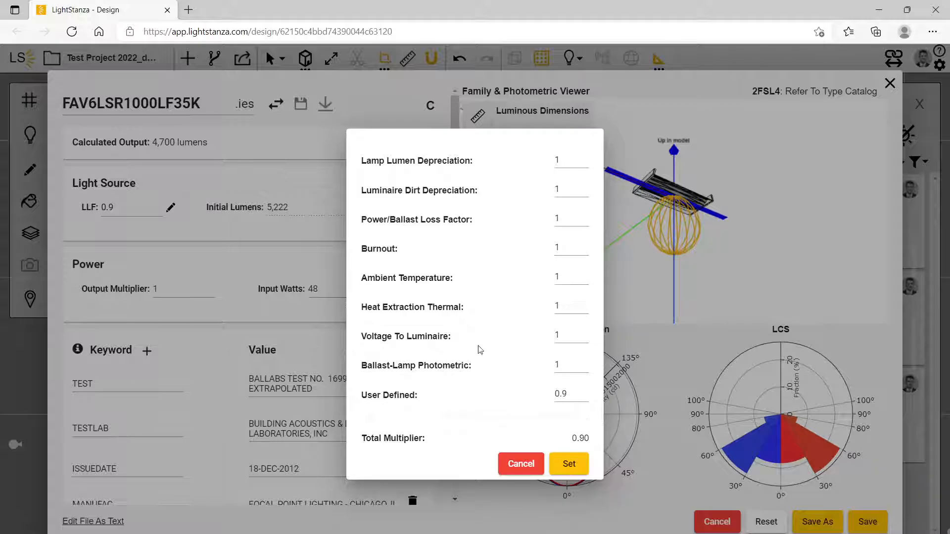
left_click(521, 464)
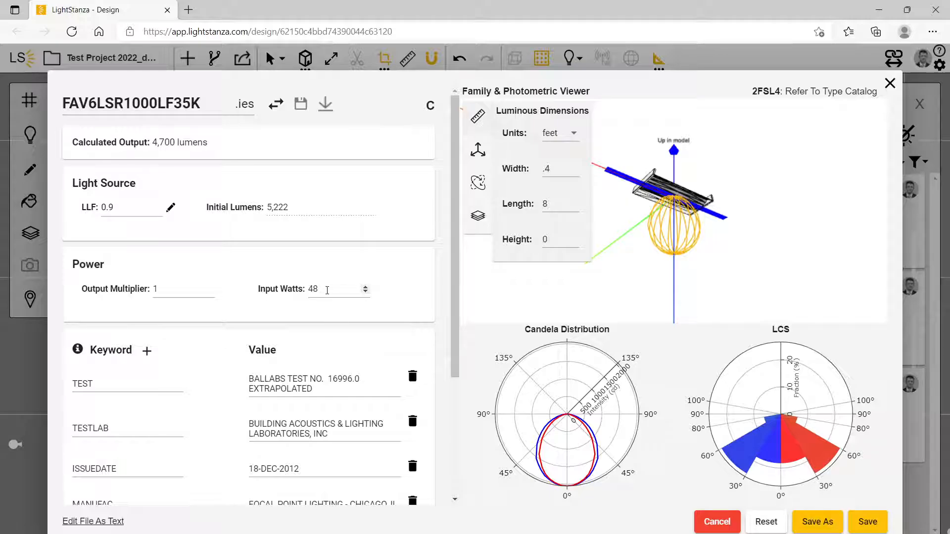
Set the IES file's output multiplier to 2 and its luminous length to 4 feet
mouse_move(139, 144)
double_click(168, 290)
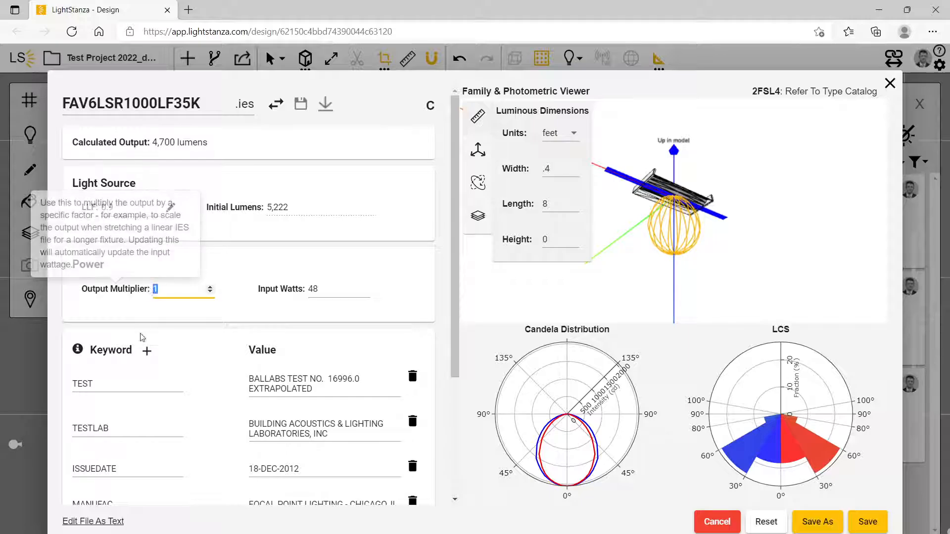
type("2")
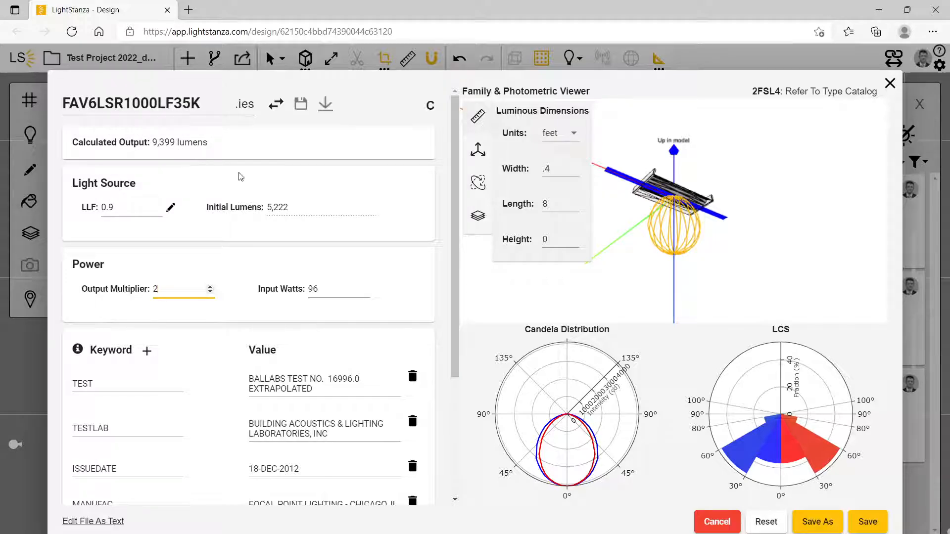
left_click(548, 203)
left_click_drag(548, 204, 541, 206)
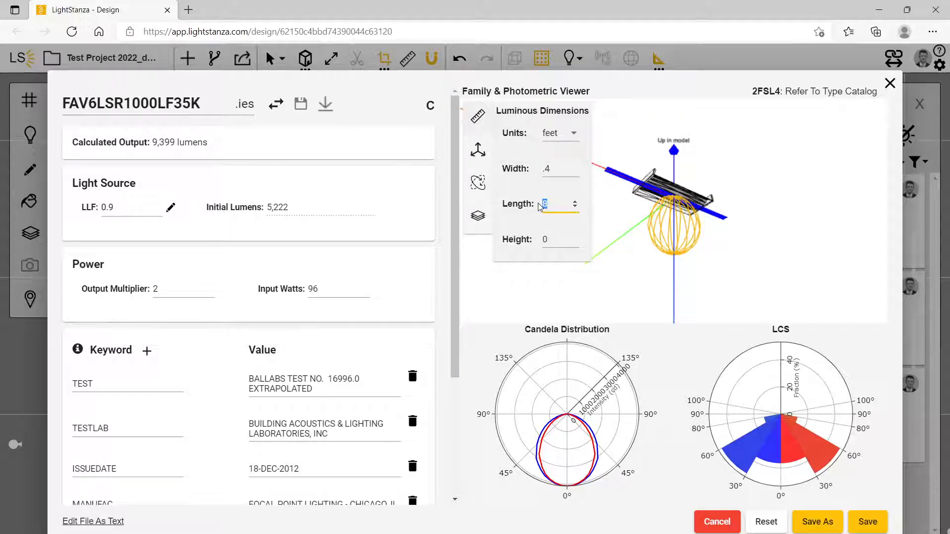
type(".4")
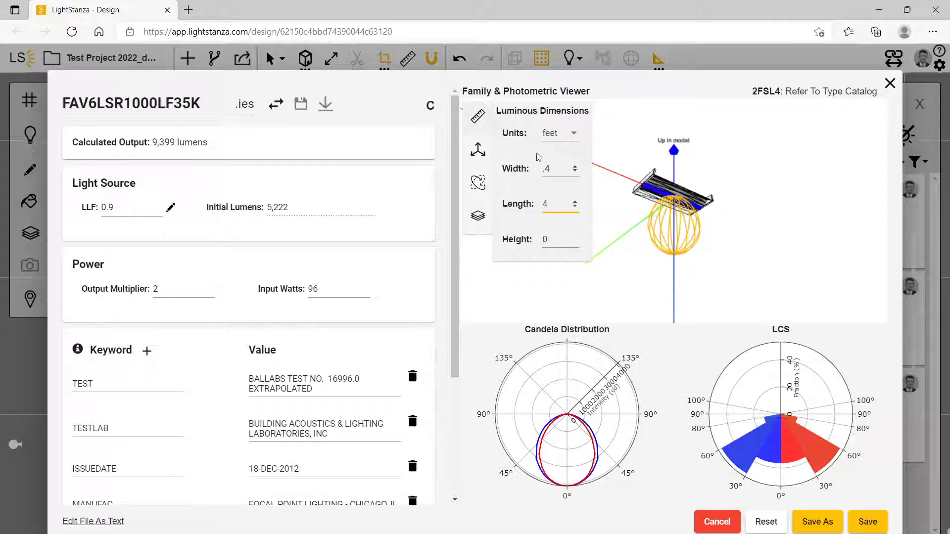
Try shifting the IES position along Z to -0.1 and 0.11, and reset the Y and Z positions to 0
left_click(478, 152)
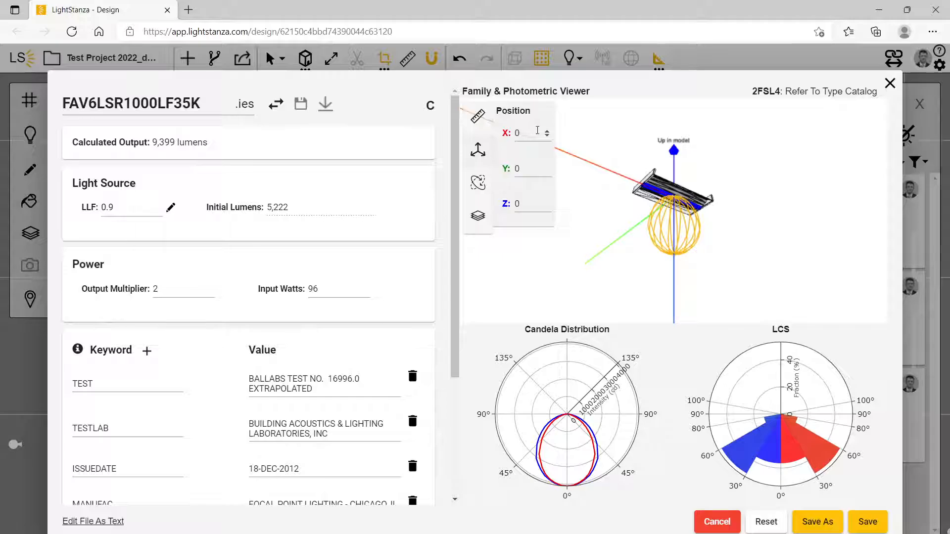
left_click(547, 207)
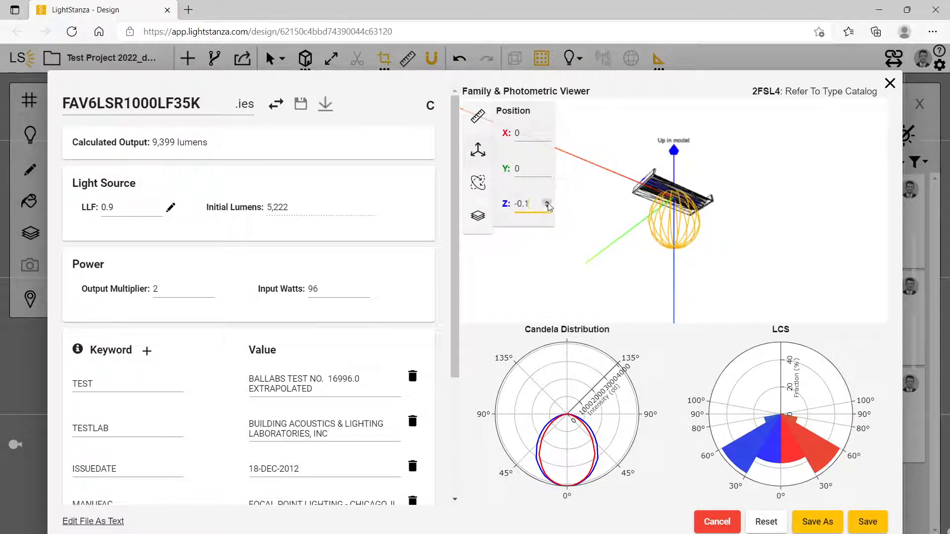
left_click_drag(547, 204, 549, 207)
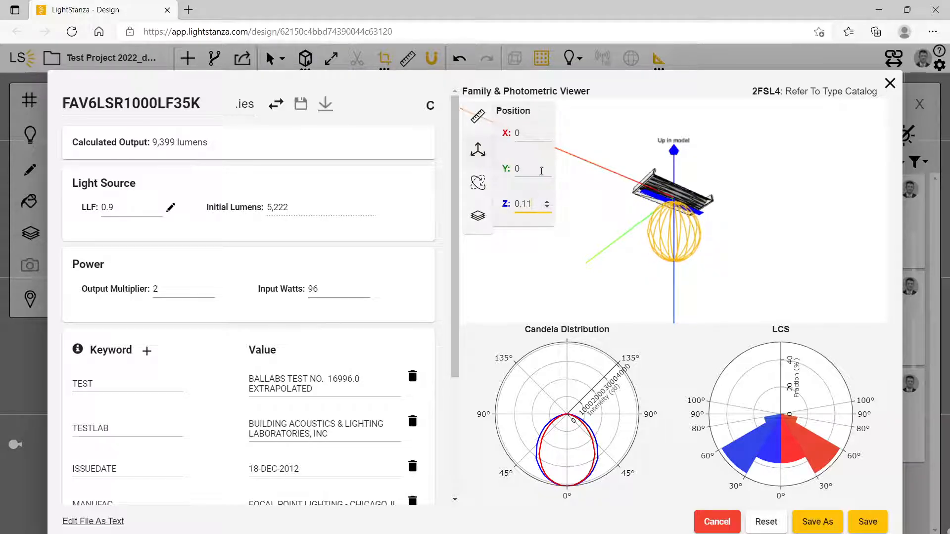
left_click_drag(547, 168, 508, 170)
type("0")
key("Tab")
type("0")
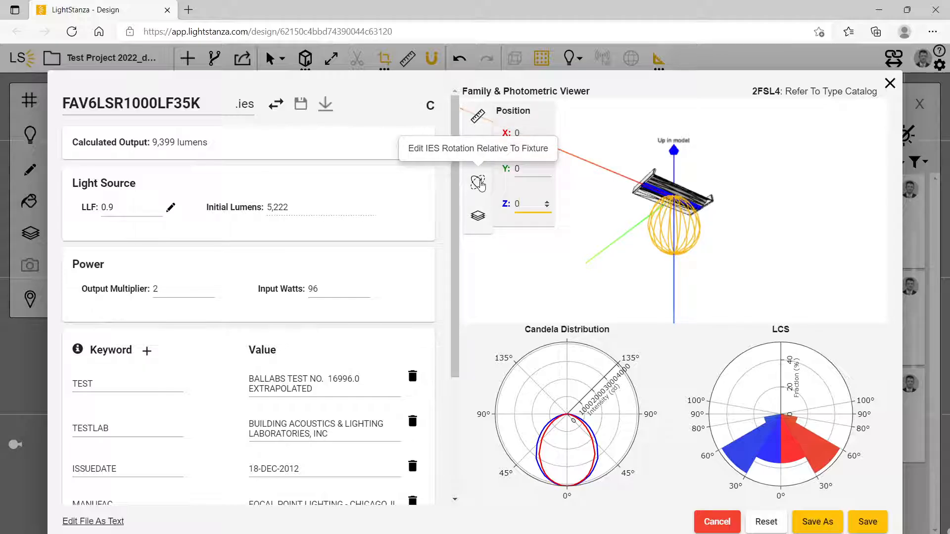
Try the IES rotation about X, leave it at -180°, and save the changes over the existing IES file
left_click(478, 183)
left_click(547, 136)
left_click_drag(547, 136, 547, 135)
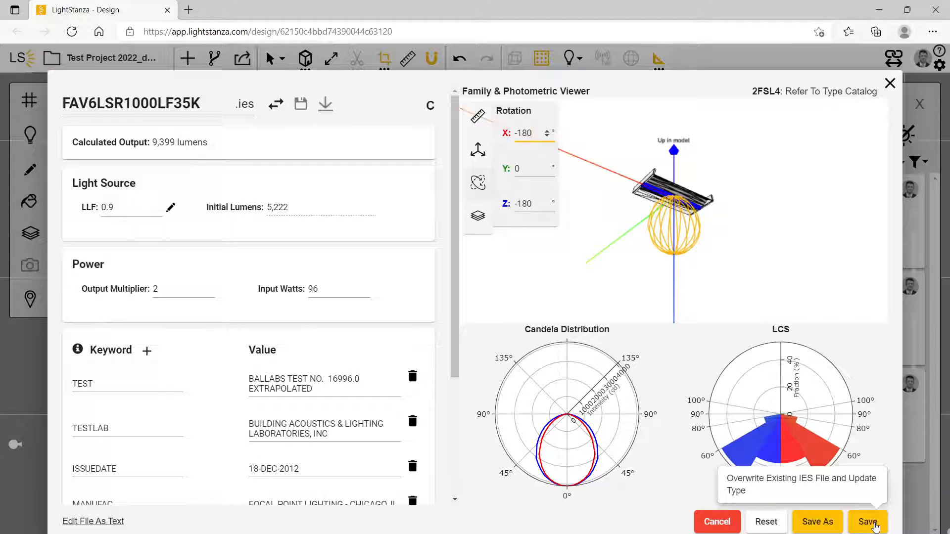
left_click(868, 521)
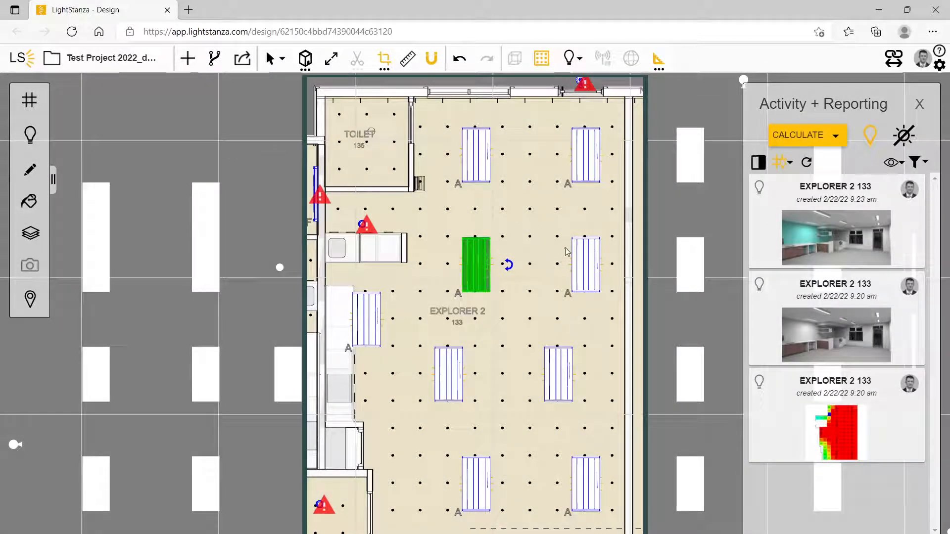
Open the luminaire schedule, change the label of the 2FSL4 type to A1, and close the schedule
left_click(31, 138)
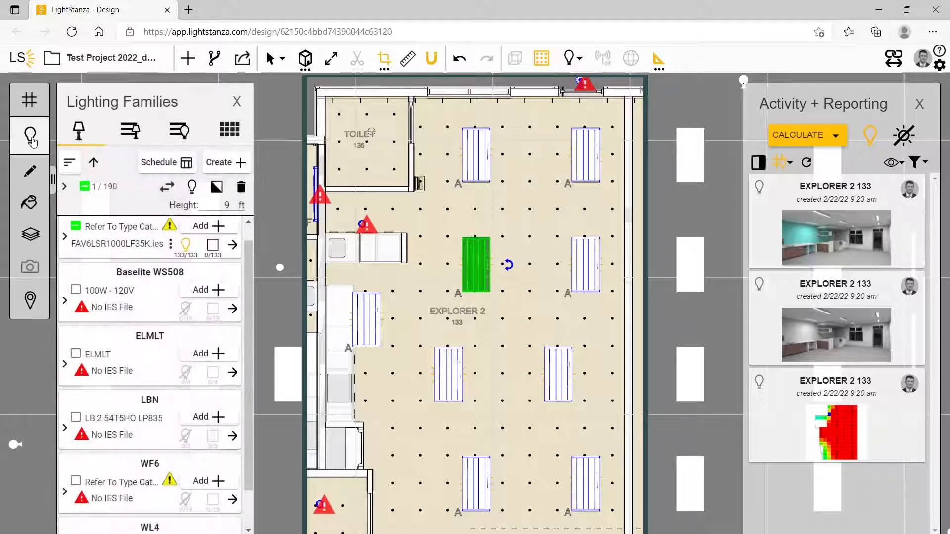
left_click(158, 162)
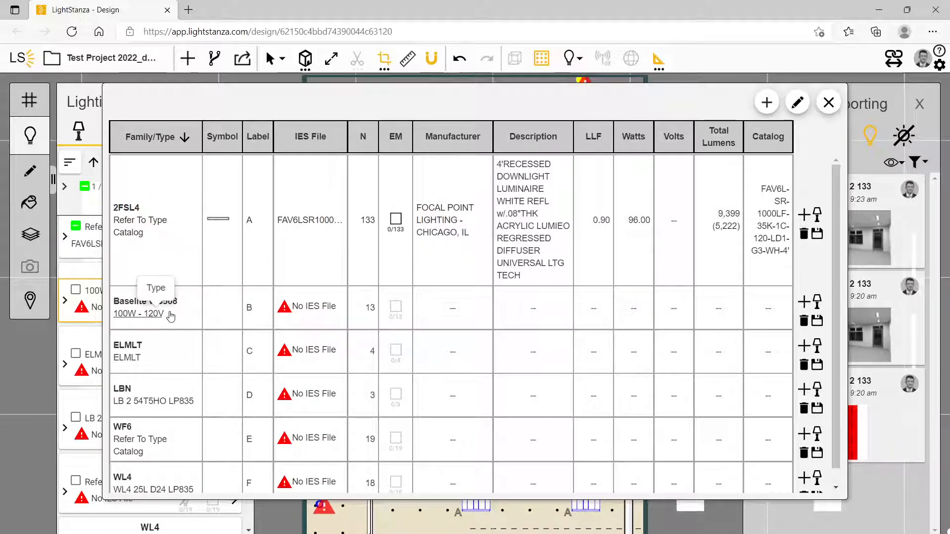
scroll(290, 337, "down", 1)
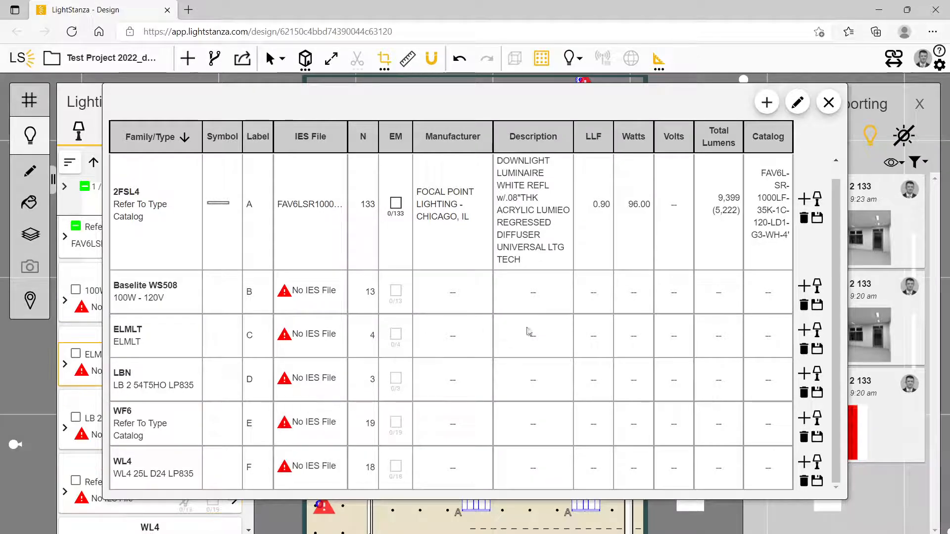
scroll(514, 333, "up", 1)
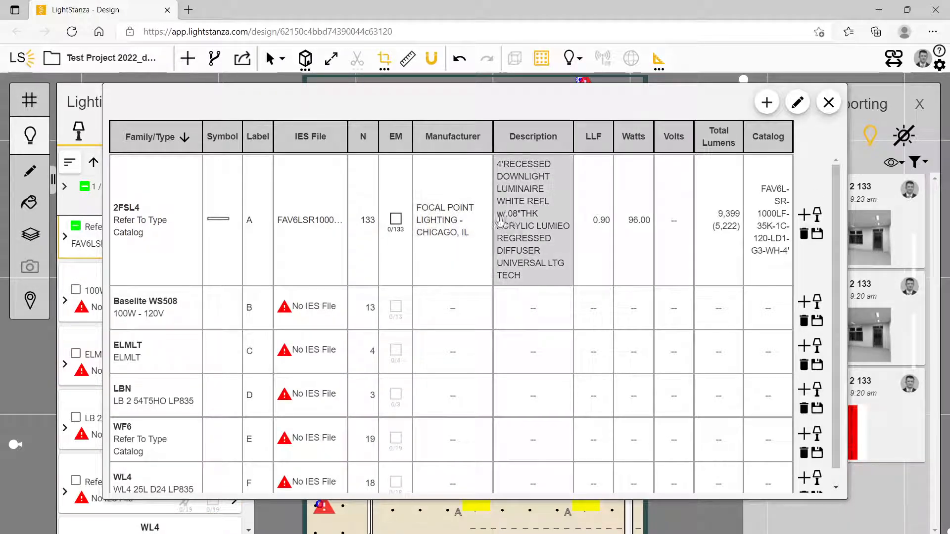
left_click(528, 276)
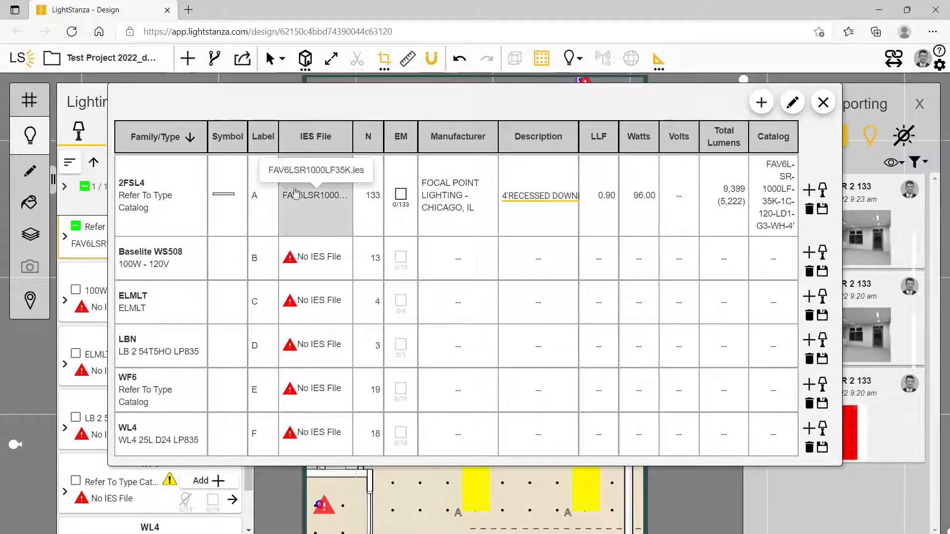
left_click(262, 203)
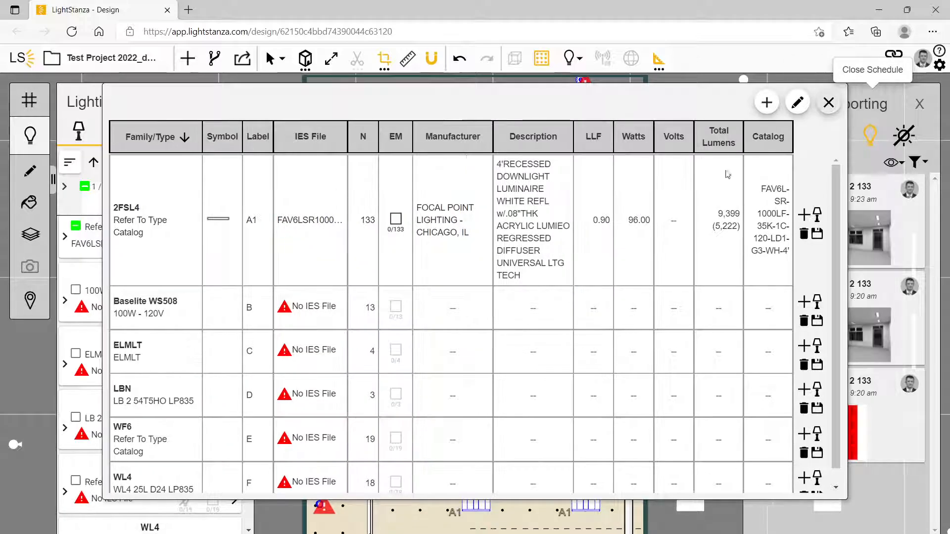
left_click(871, 103)
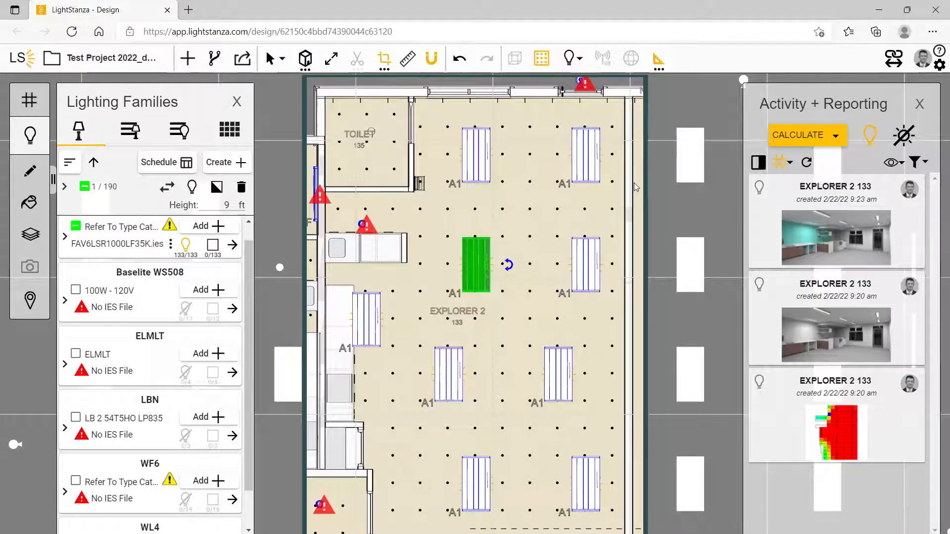
Open the report of the EXPLORER 2 133 illuminance calculation created at 9:20 am and dismiss the LightStanza Results notice
mouse_move(825, 476)
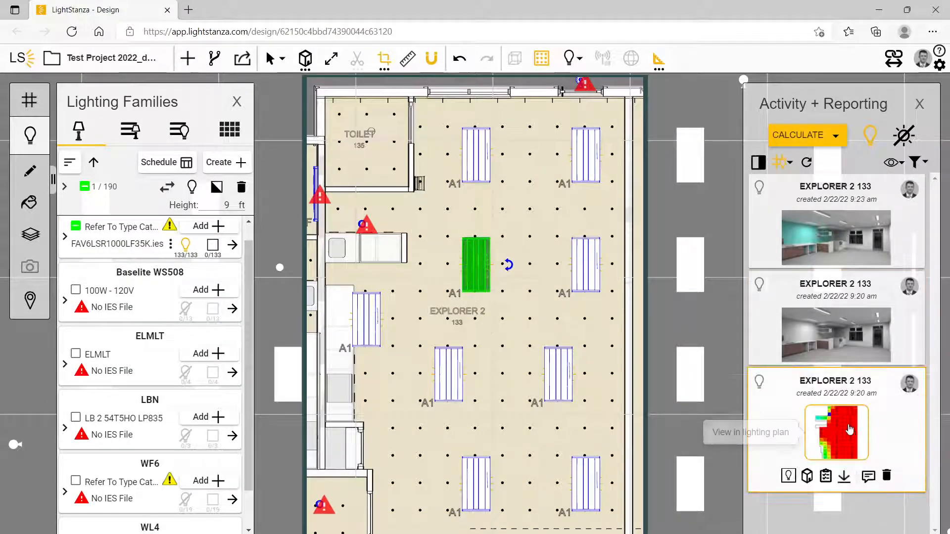
left_click(825, 476)
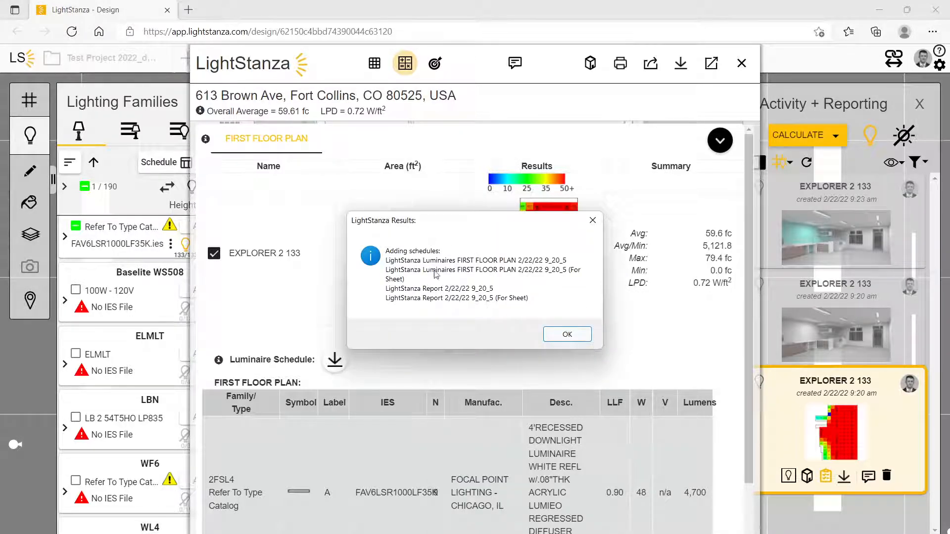
left_click(566, 335)
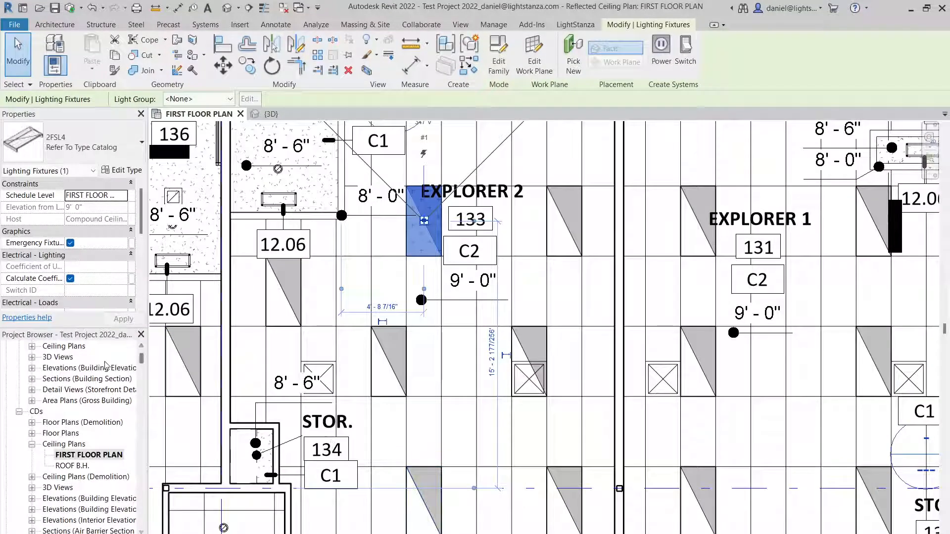
Switch to Revit and search the Project Browser for "schedules" to locate the Schedules/Quantities list
left_click(97, 368)
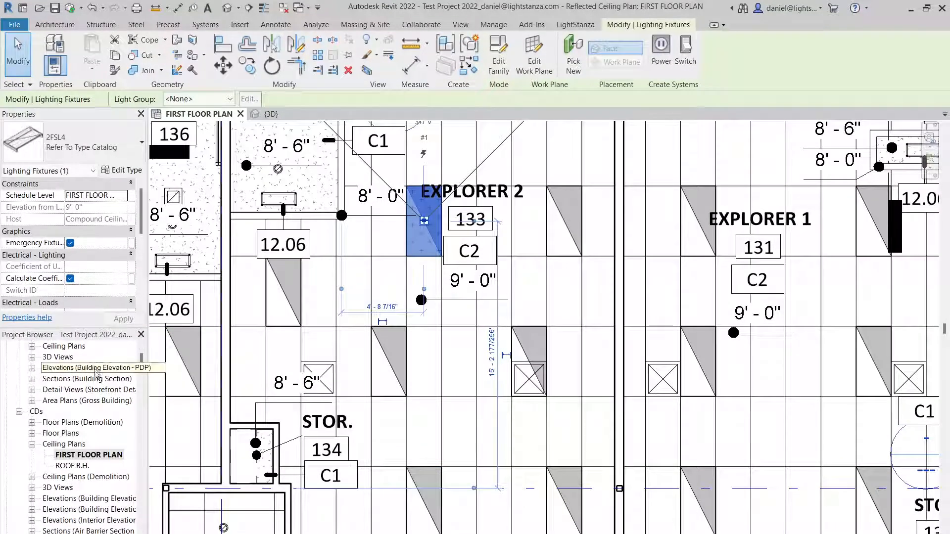
right_click(97, 372)
left_click(114, 379)
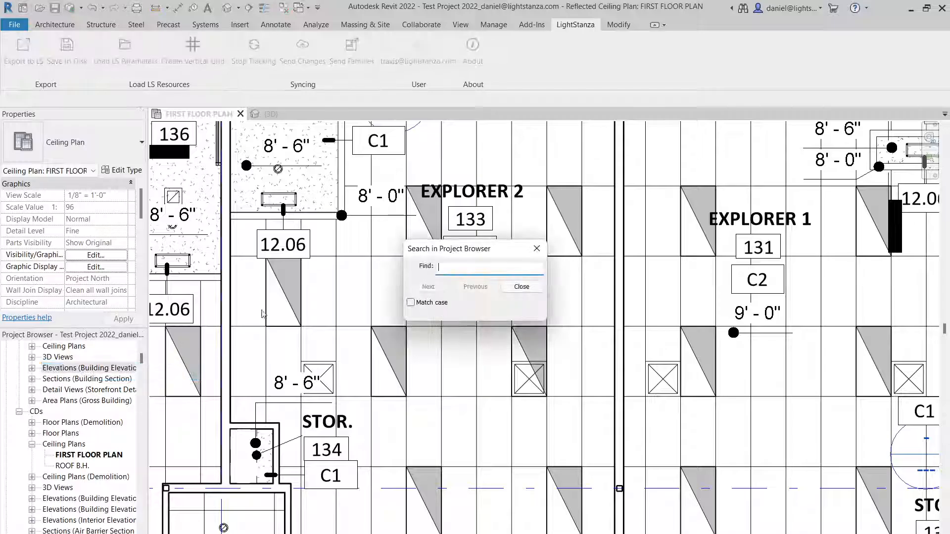
type("schedul")
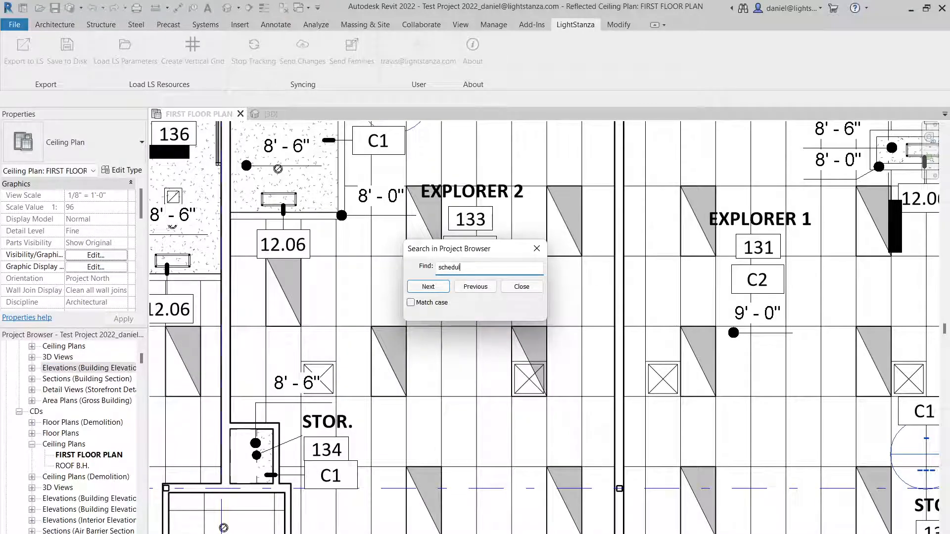
type("es")
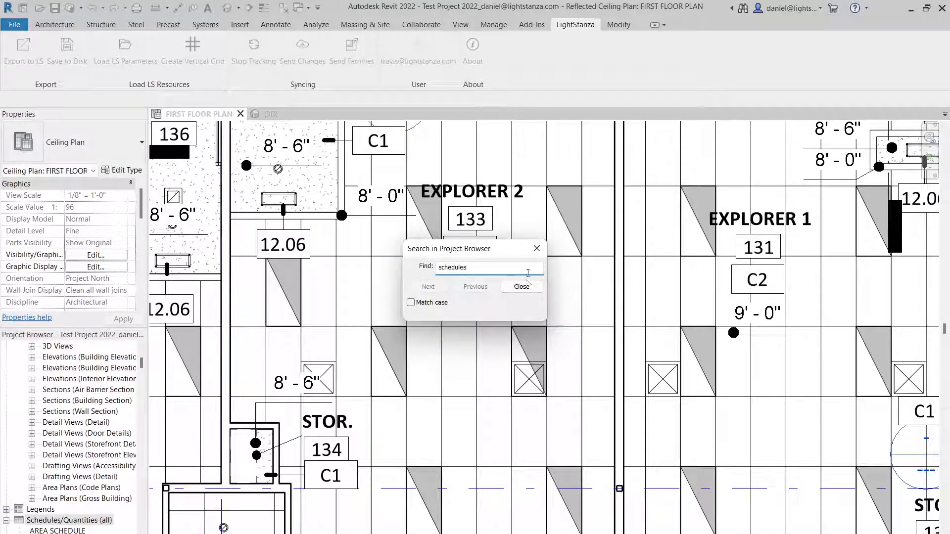
left_click(521, 287)
scroll(74, 470, "down", 4)
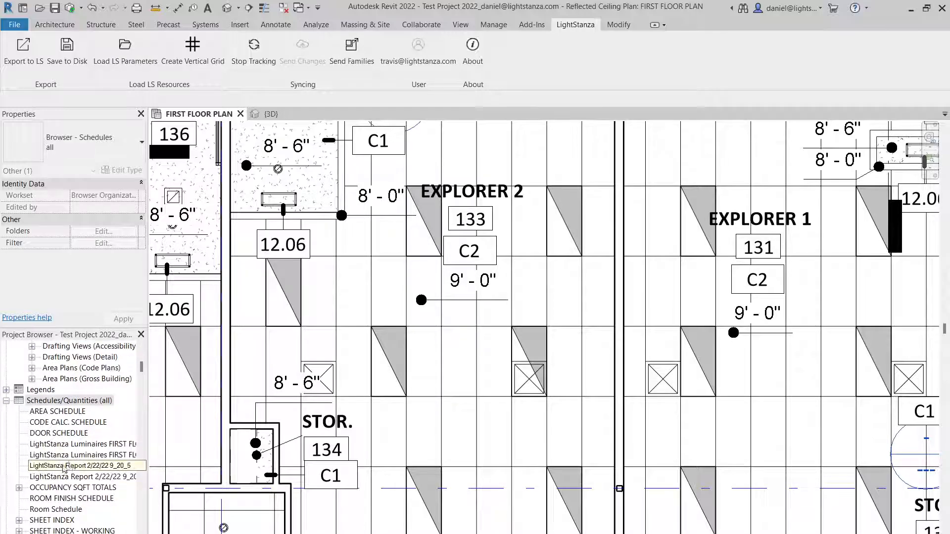
Open the two LightStanza Luminaires FIRST FLOOR PLAN schedules and the LightStanza Report 2/22/22 9_20_5 schedule to review the imported results
double_click(58, 445)
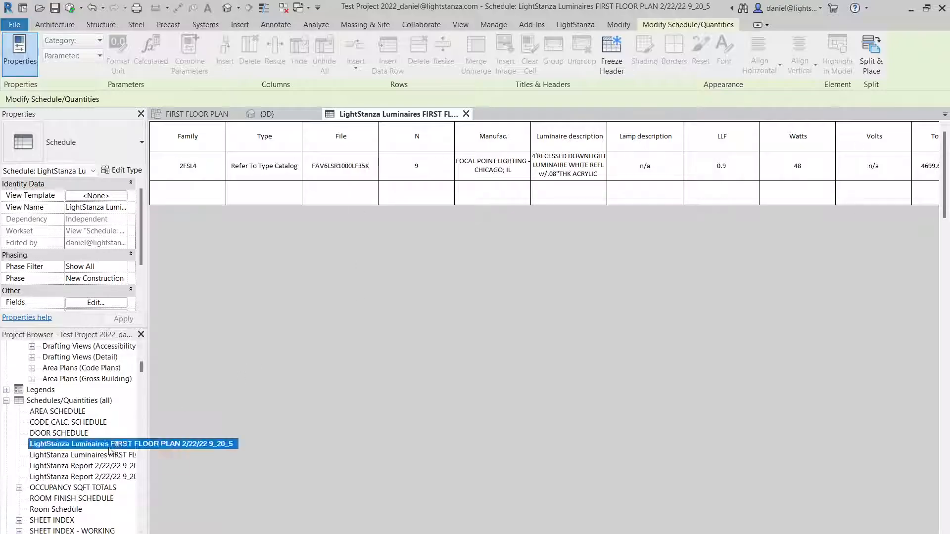
double_click(89, 455)
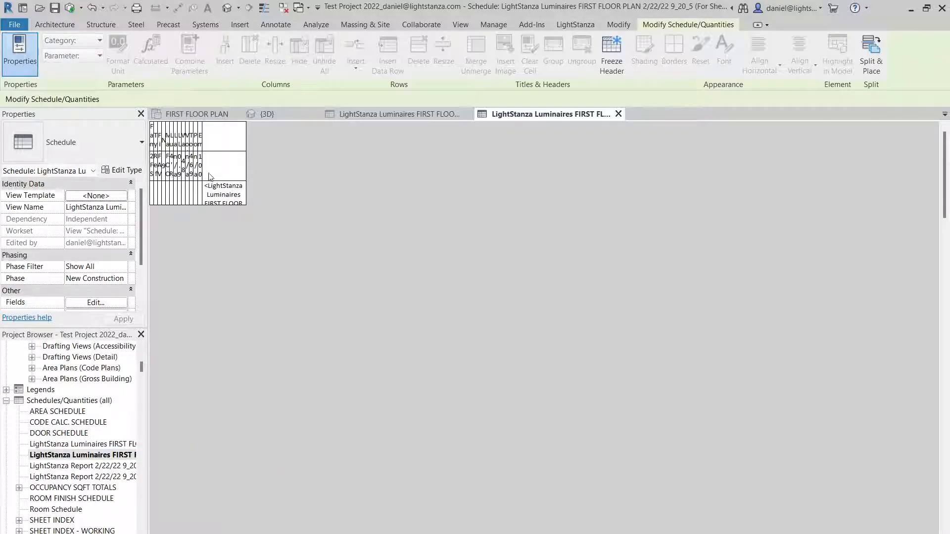
double_click(82, 466)
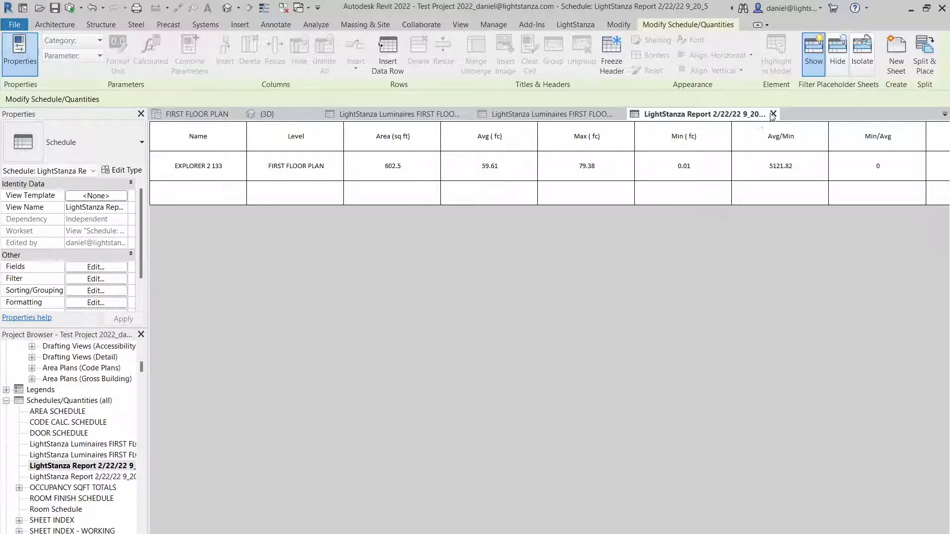
Return to LightStanza, exit the calculation report and deselect the fixture in EXPLORER 2 133
left_click(913, 8)
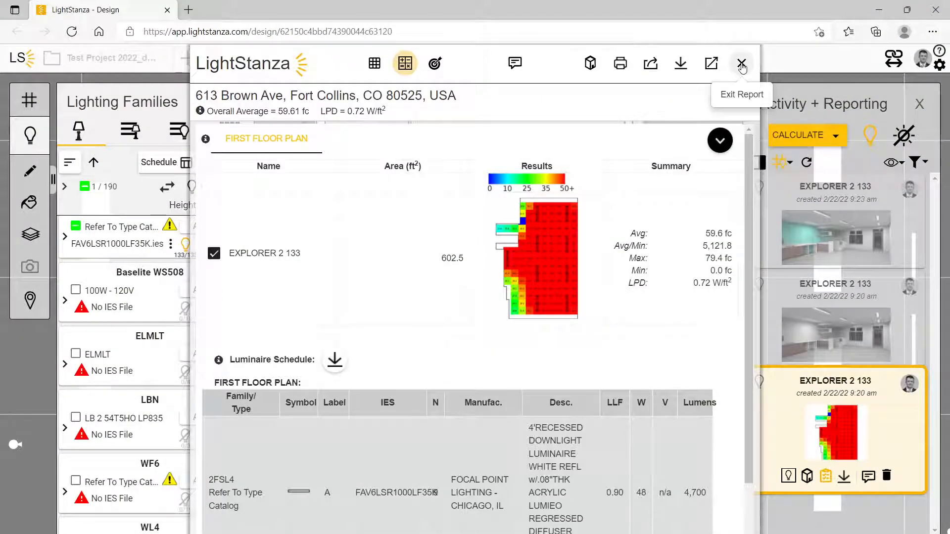
left_click(741, 65)
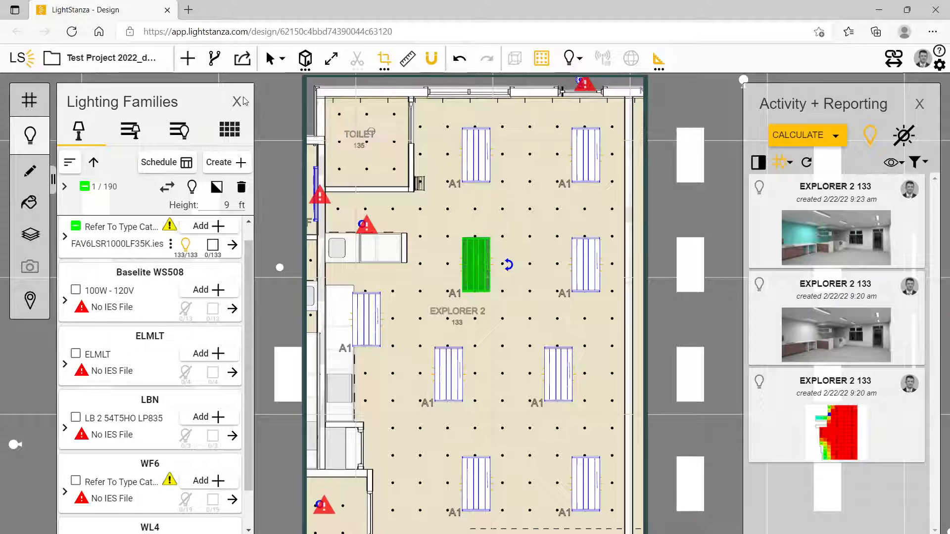
left_click(530, 211)
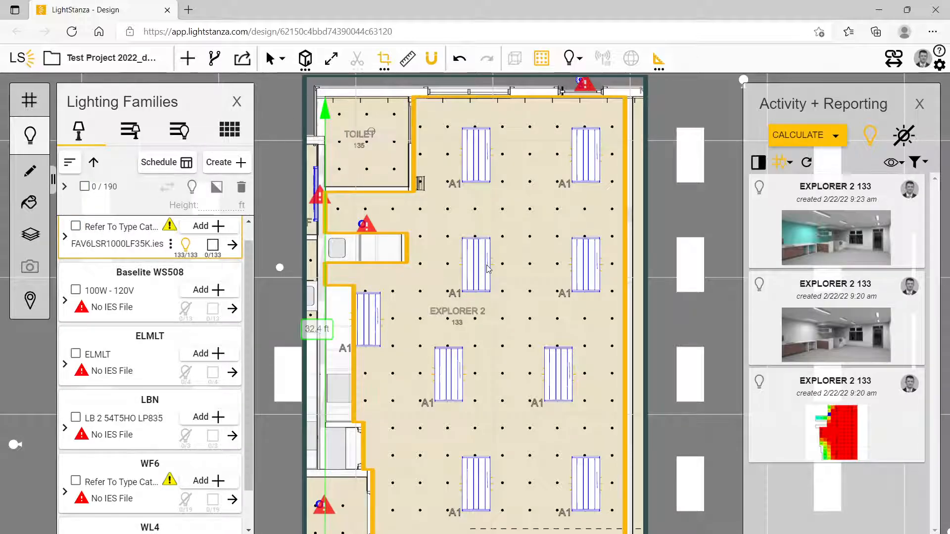
Aim the A1 fixture in the second row beside EXPLORER 2's right wall straight at that wall, at a height of 4 ft
left_click(581, 267)
right_click(581, 267)
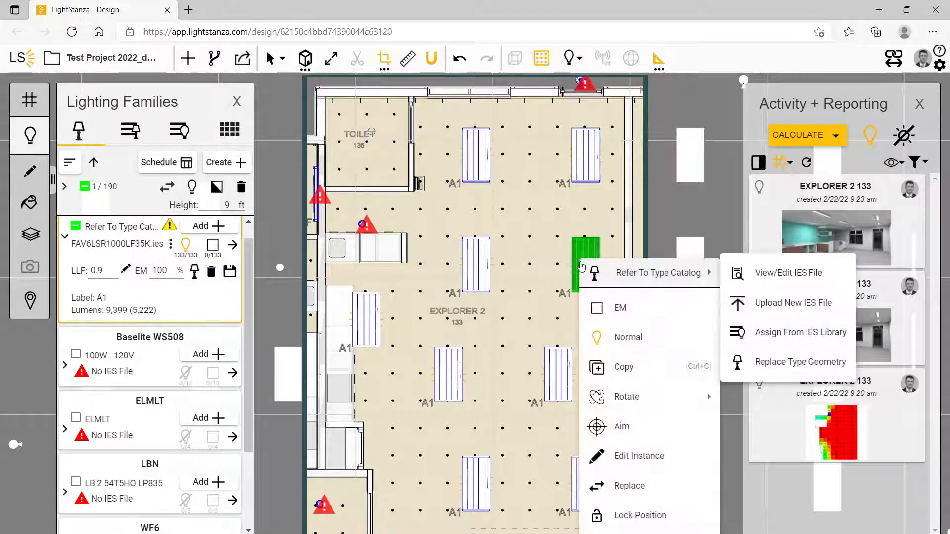
left_click(603, 426)
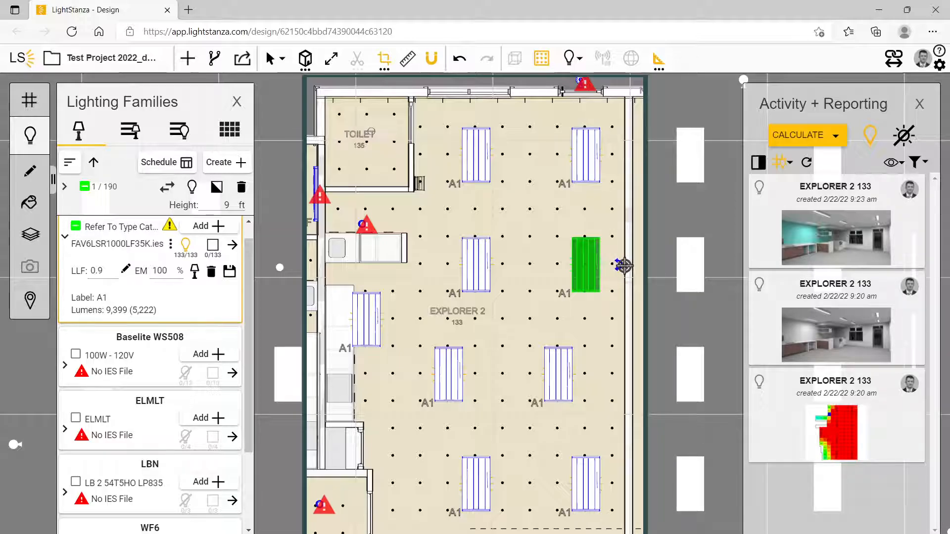
left_click(623, 266)
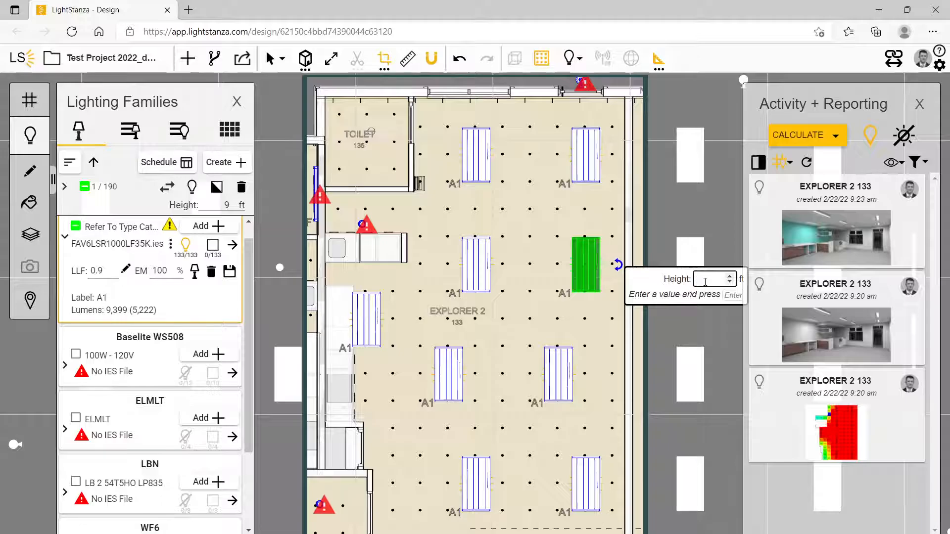
type("45")
key("Return")
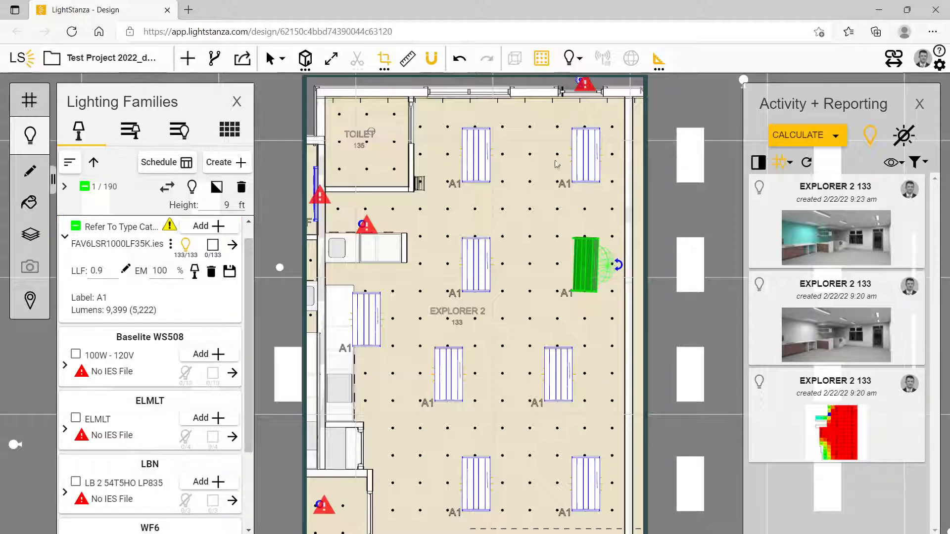
left_click(592, 193)
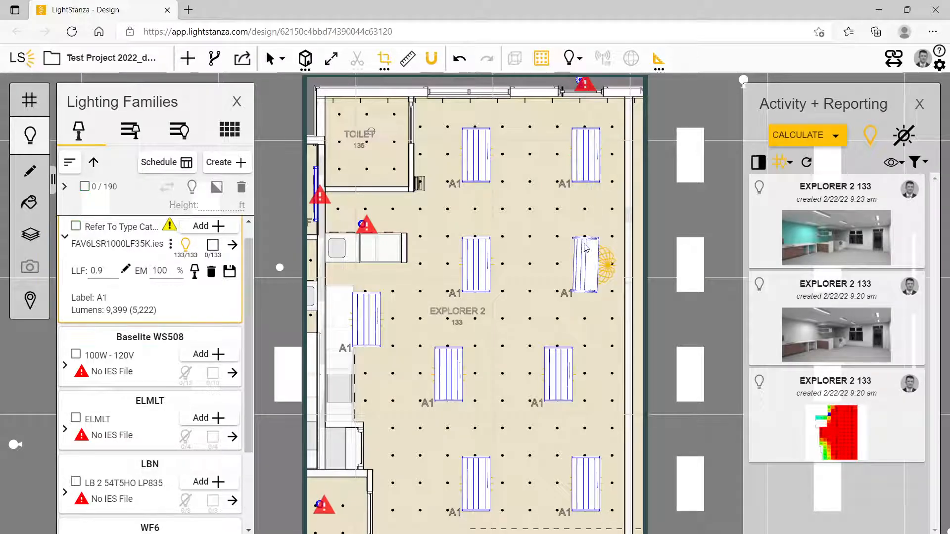
left_click(585, 265)
left_click(483, 267, "shift")
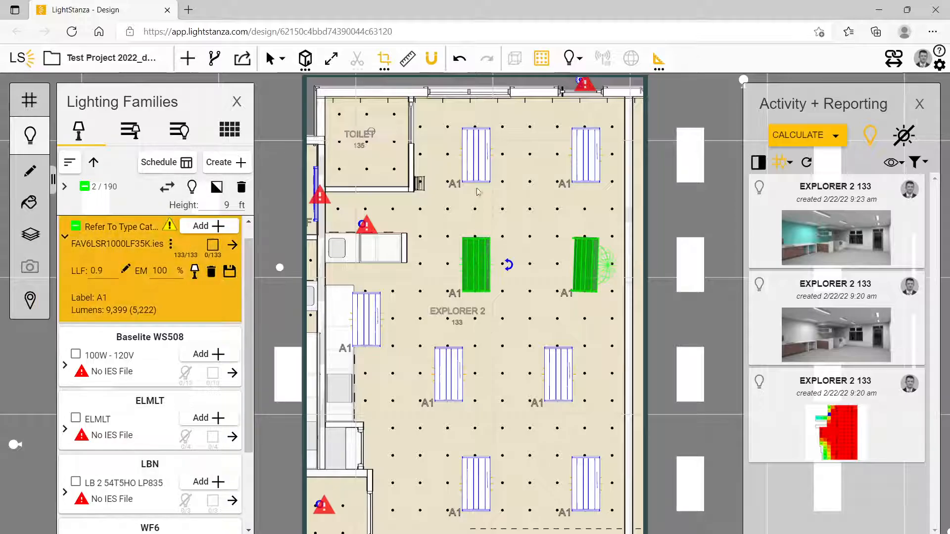
left_click(483, 163, "shift")
right_click(483, 164)
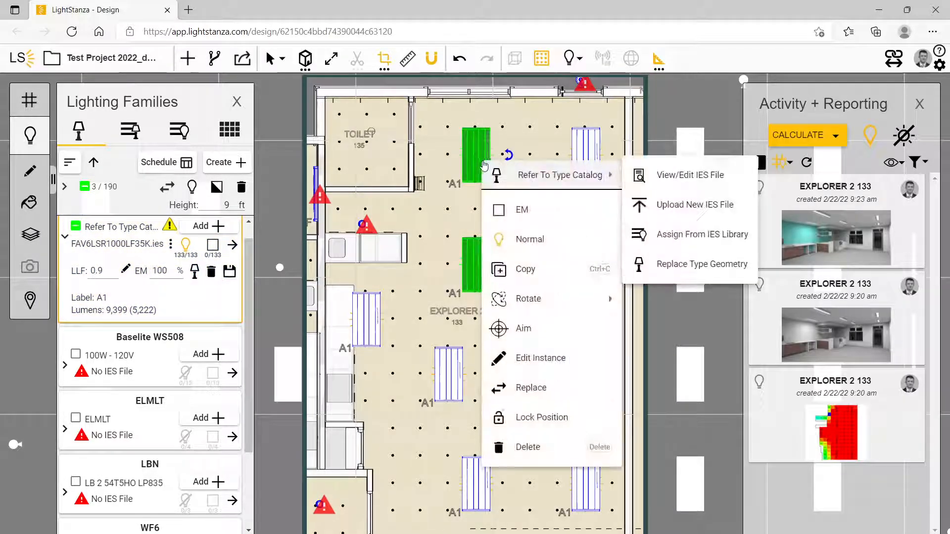
Aim the four upper A1 fixtures in EXPLORER 2 at one point by the right wall between their two rows, at a height of 4 ft
left_click(585, 143)
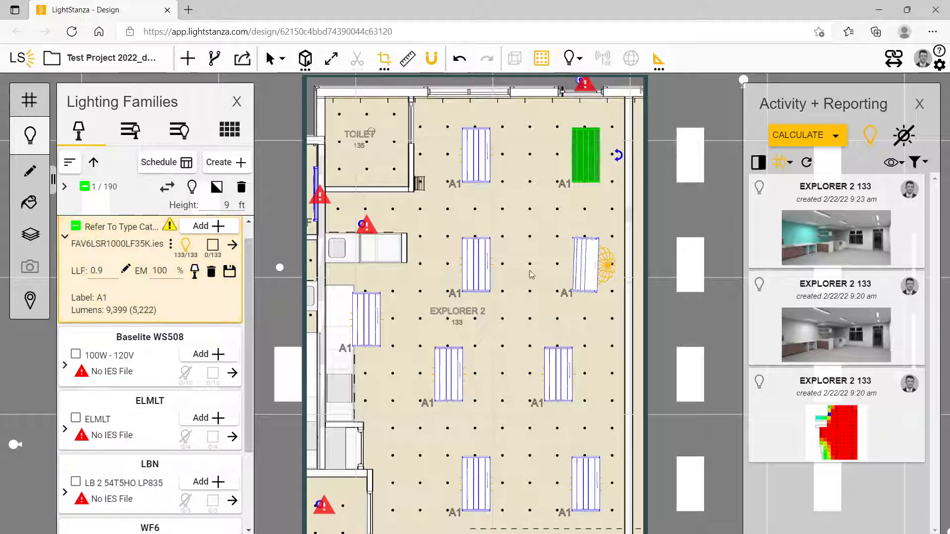
left_click(587, 262, "shift")
left_click(472, 270, "shift")
left_click(478, 163, "shift")
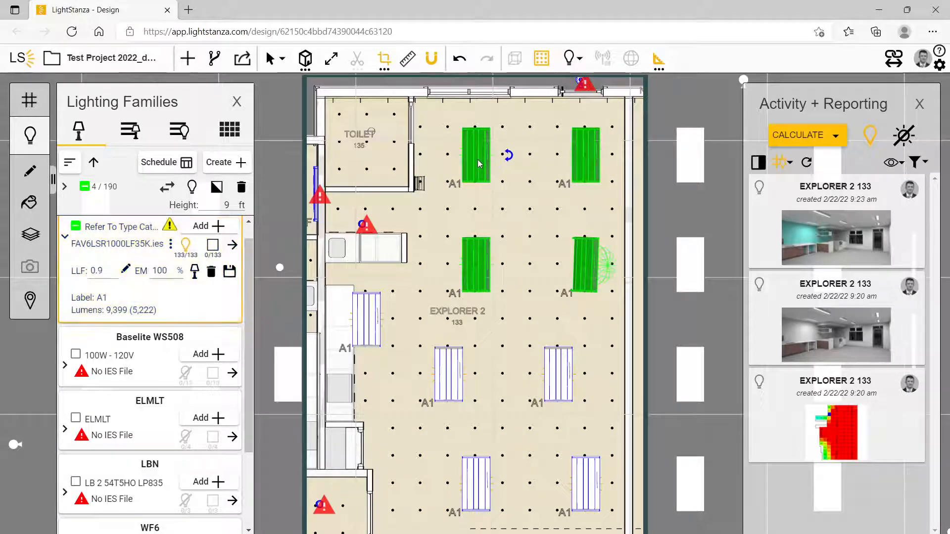
right_click(479, 163)
left_click(527, 327)
left_click(623, 206)
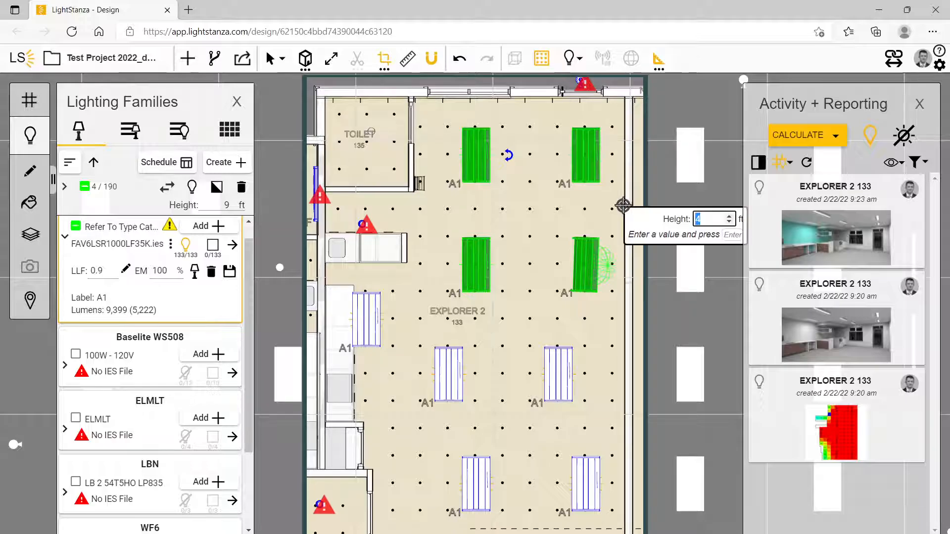
key("Return")
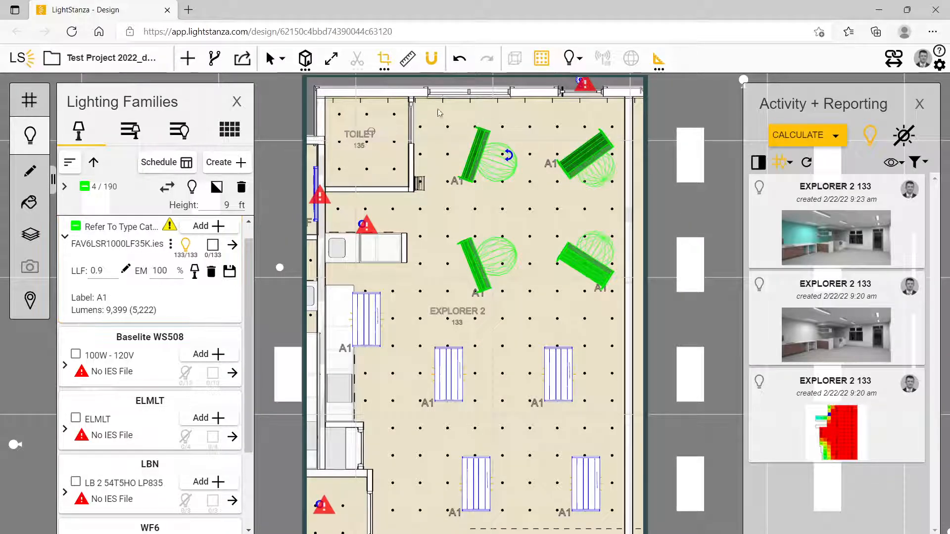
left_click(515, 228)
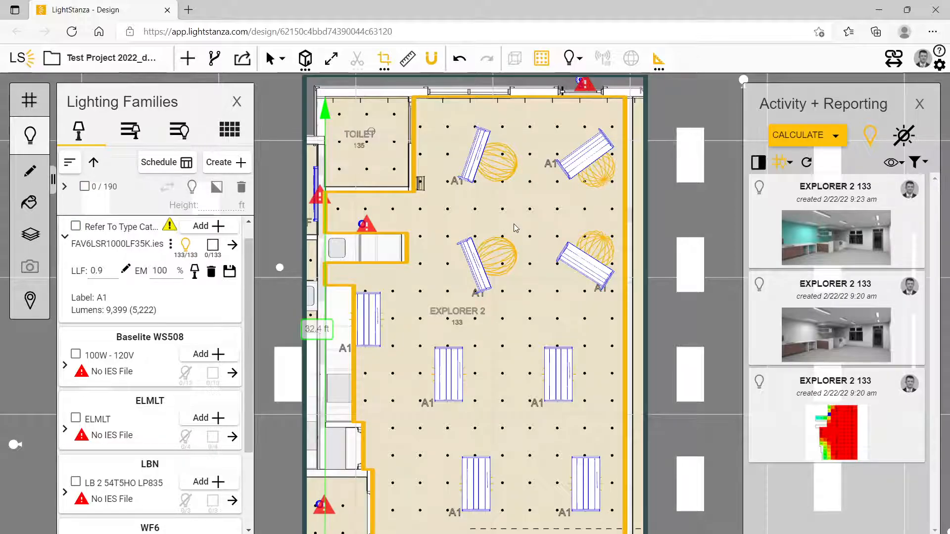